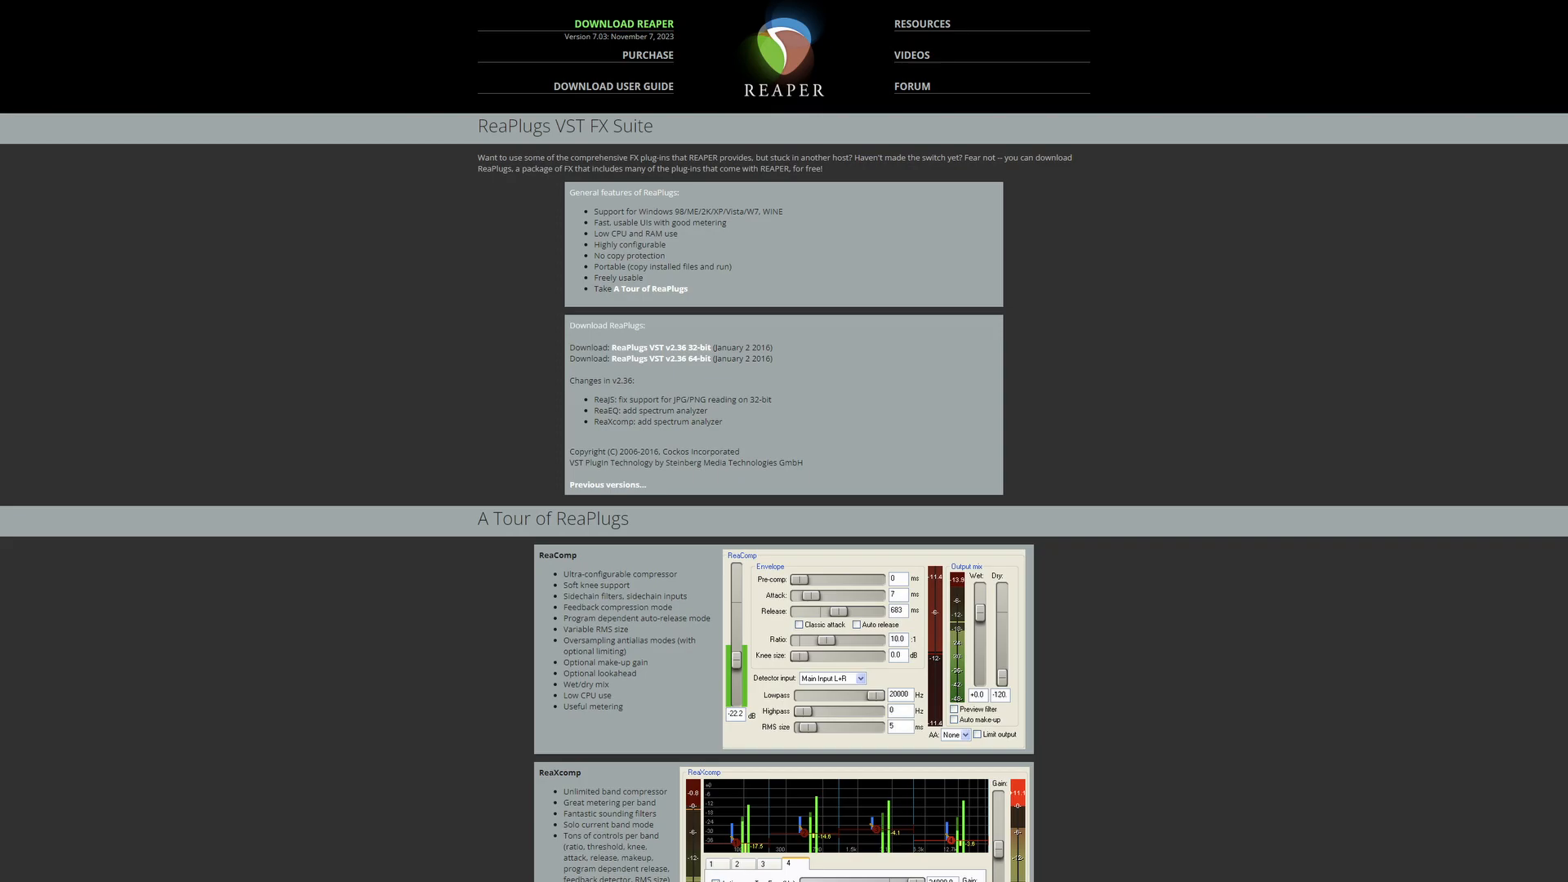
scroll(784, 441, down, 7)
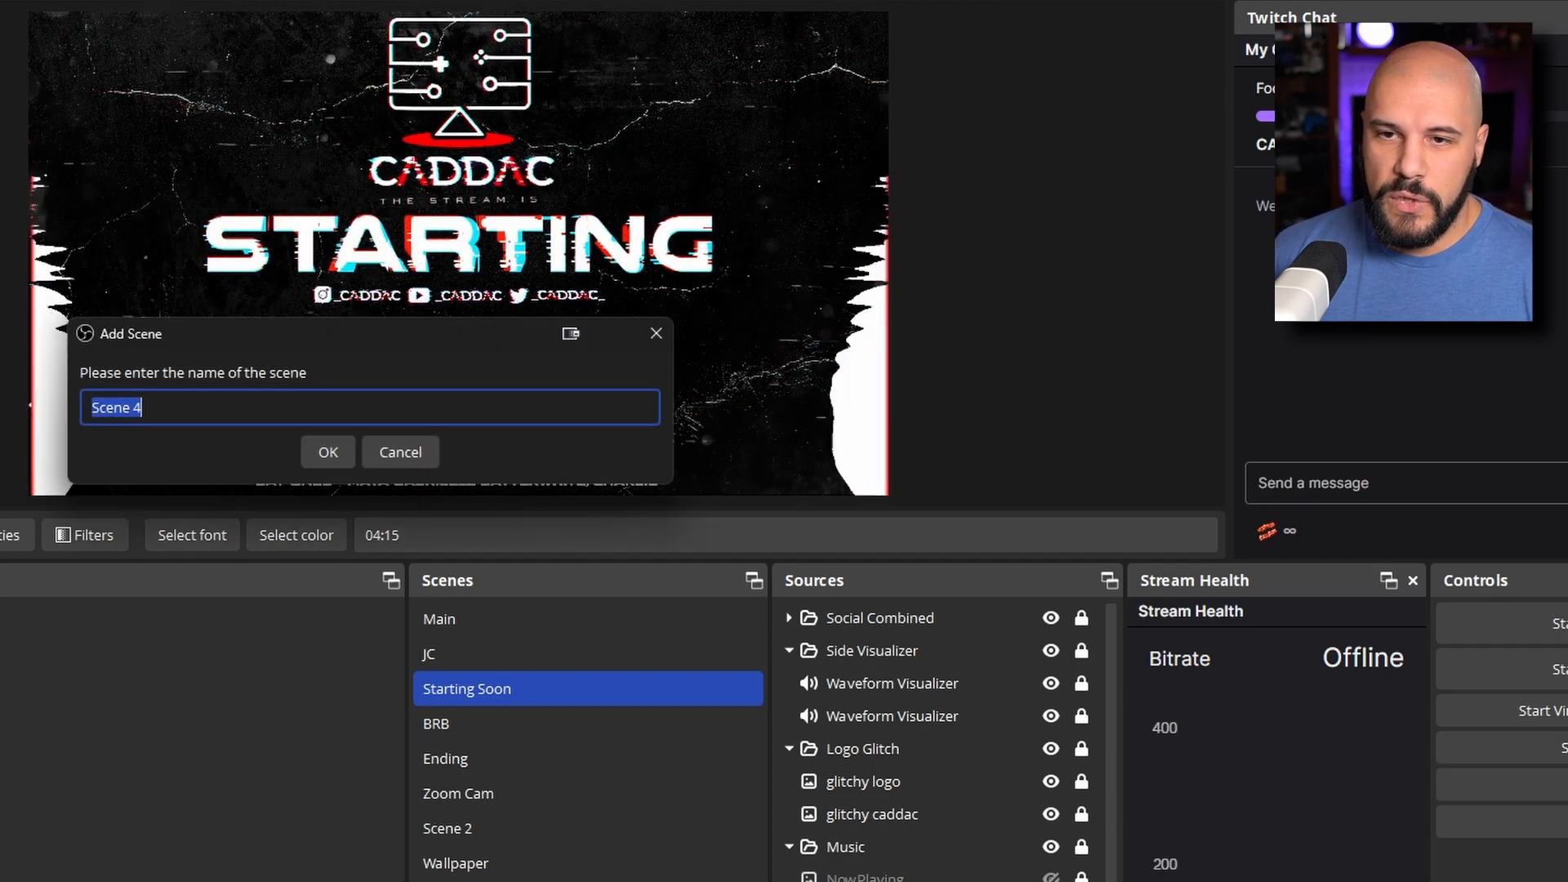
Create the scene Scene 4 and add the existing Max Music audio output capture to it
click(325, 443)
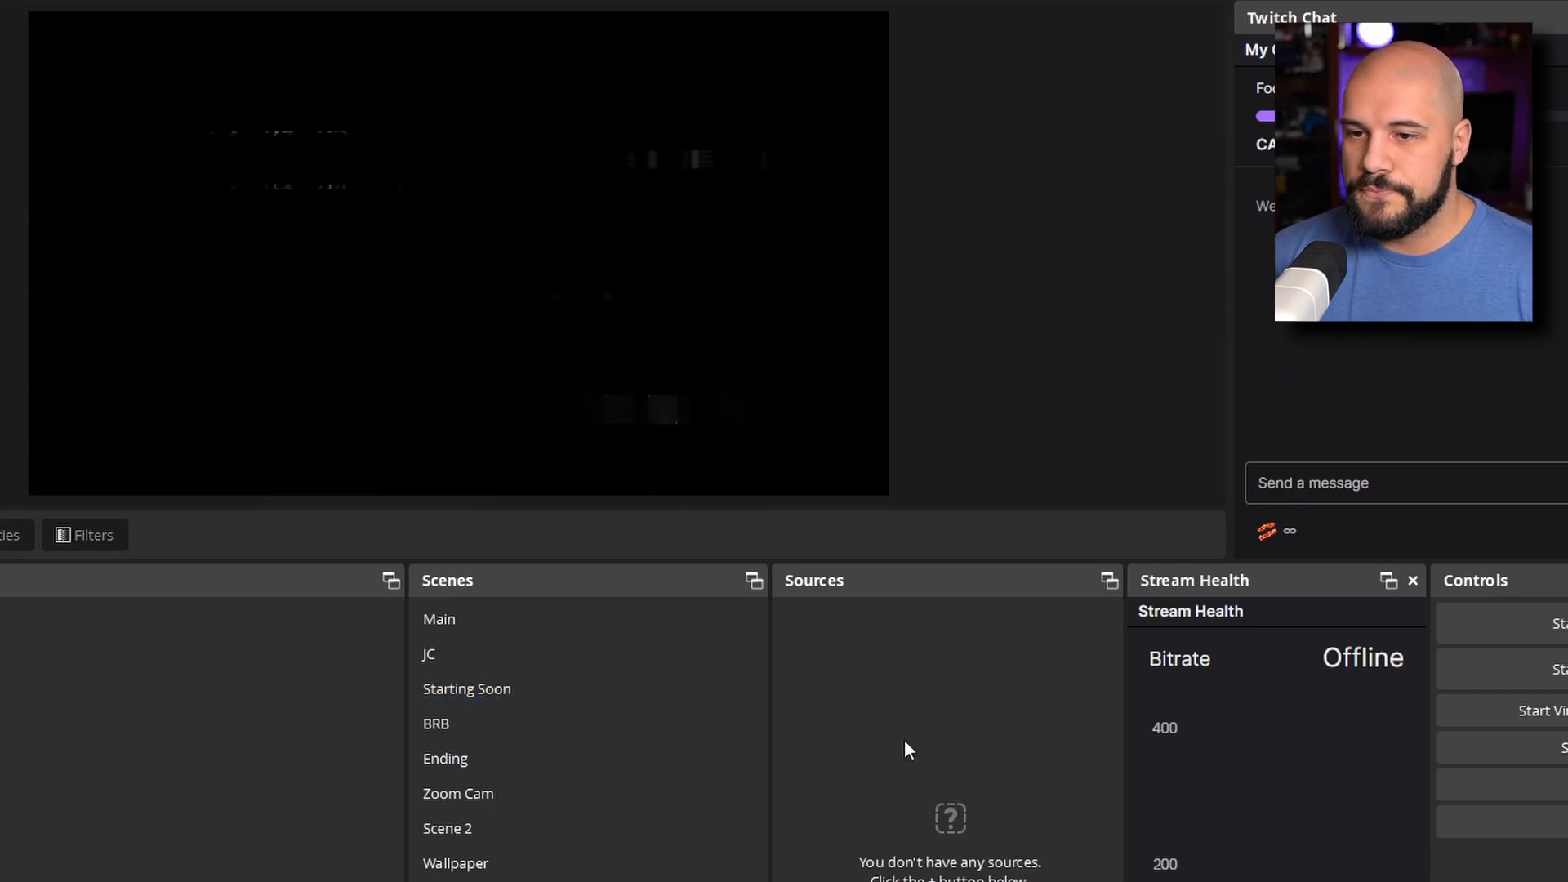
right_click(903, 659)
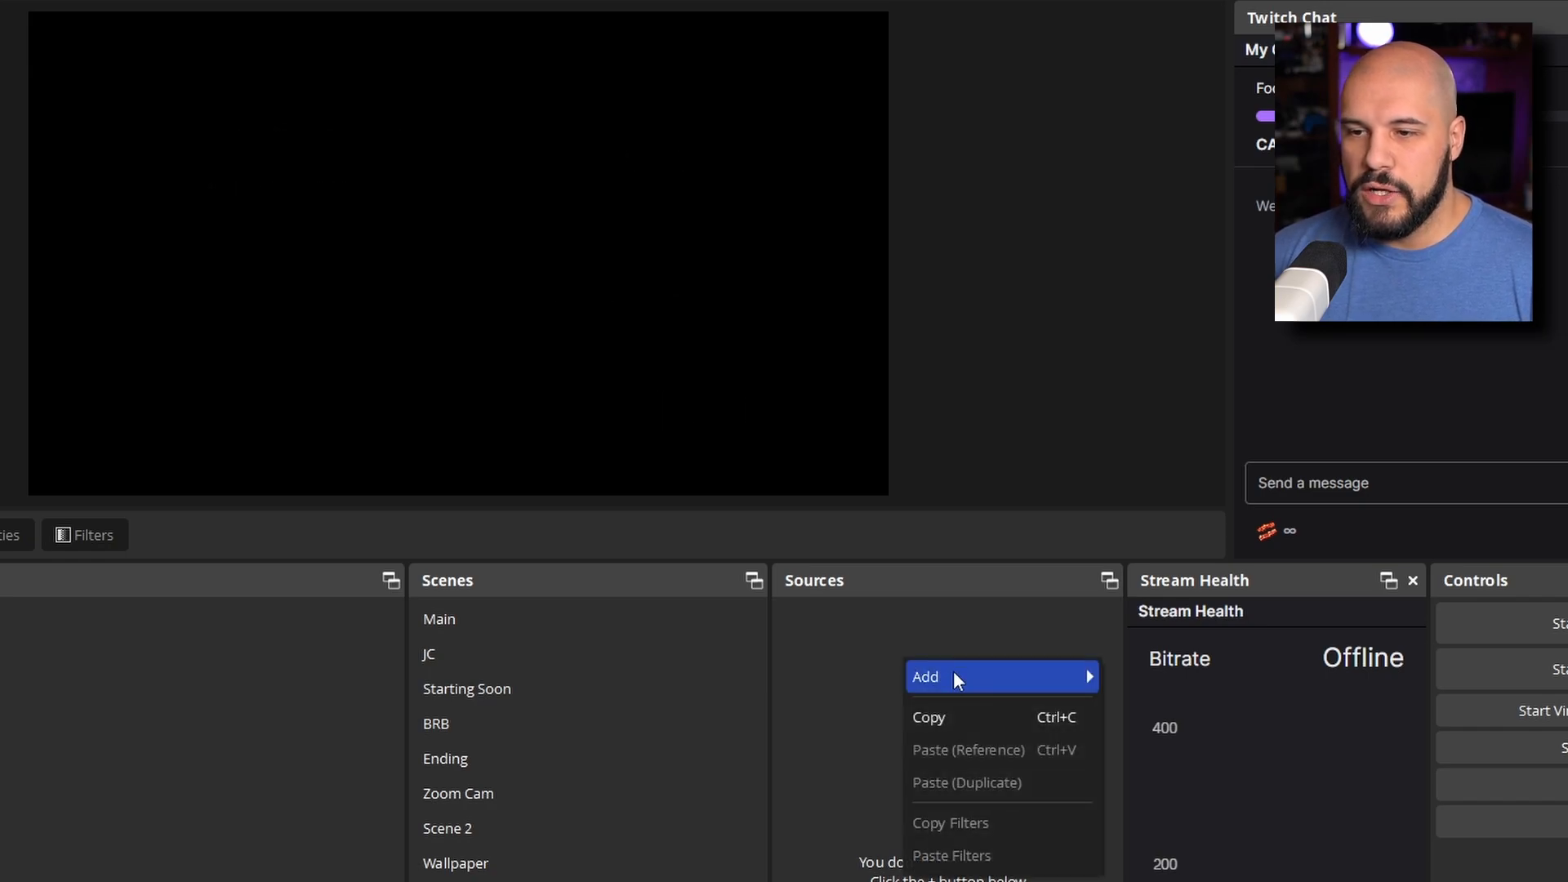
mouse_move(954, 675)
click(1158, 637)
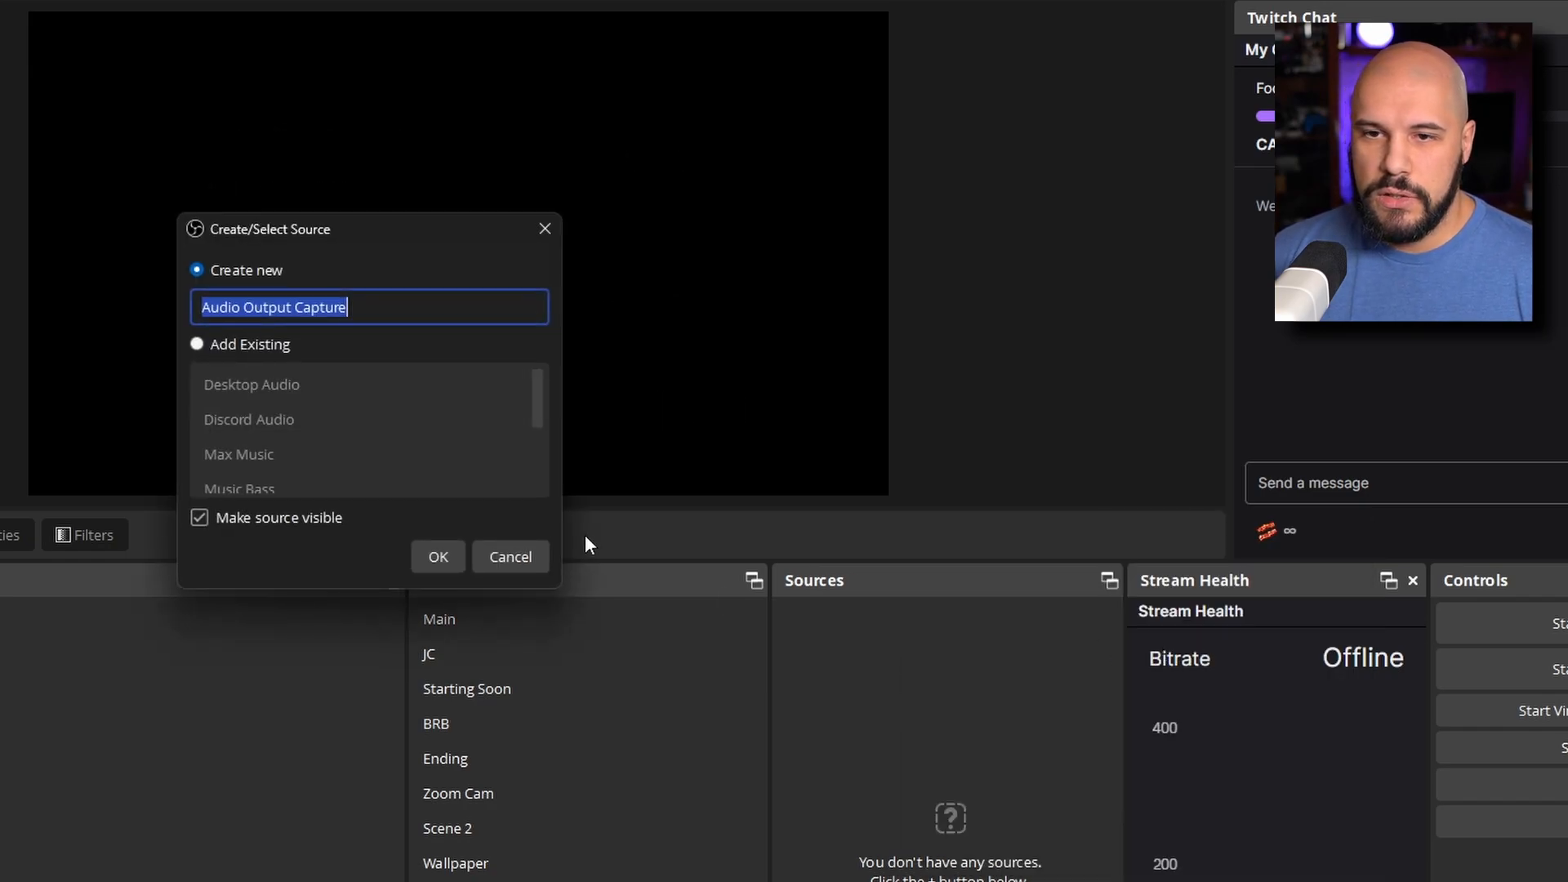
click(214, 343)
scroll(282, 405, down, 1)
scroll(280, 388, up, 1)
click(274, 454)
click(438, 557)
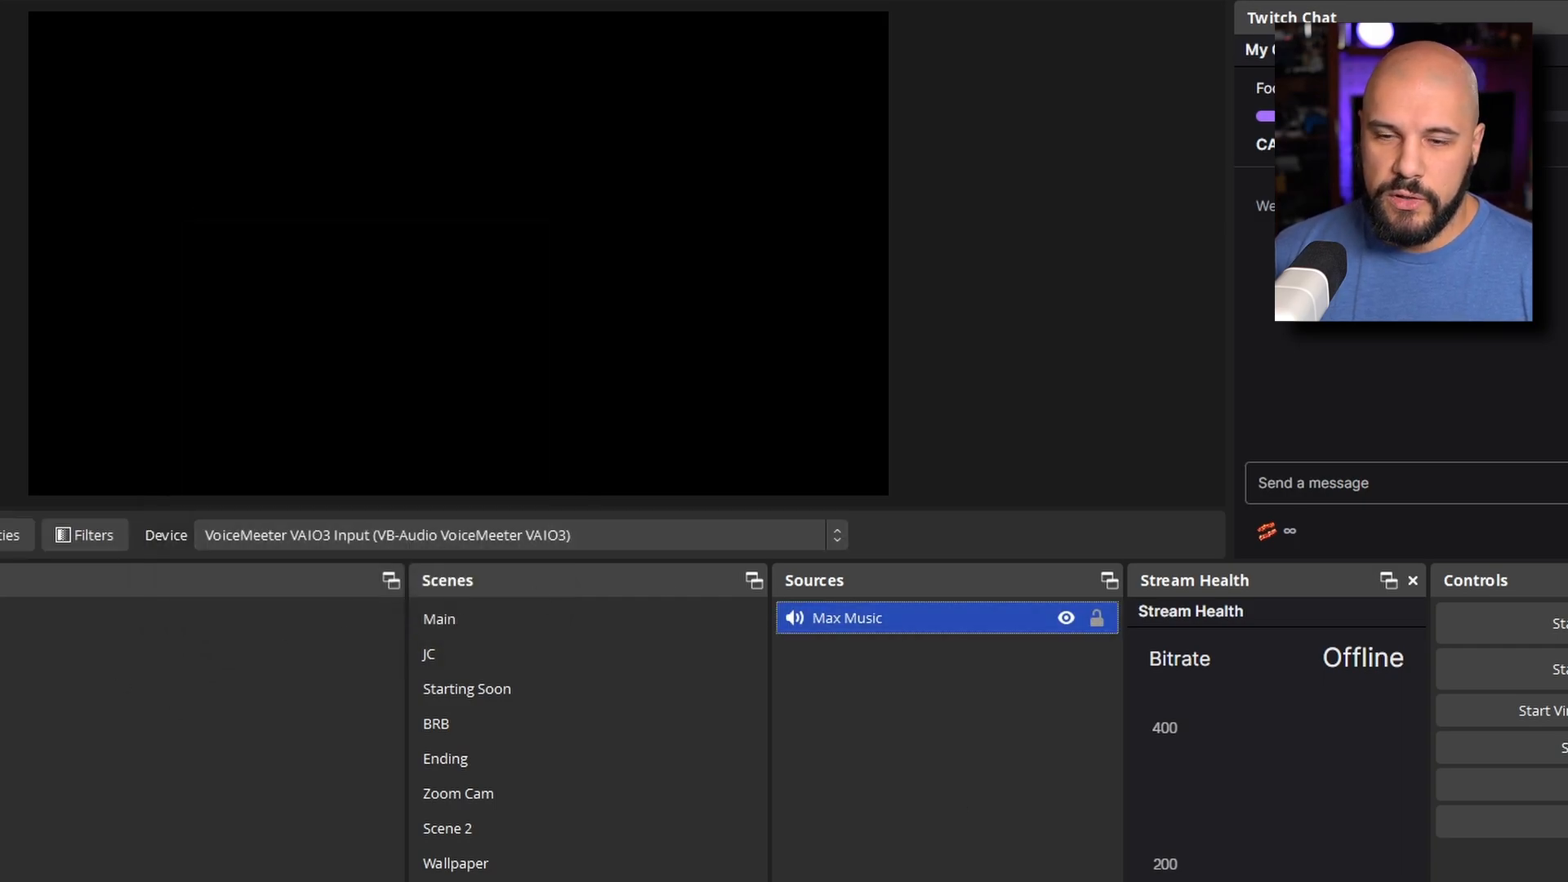
Add the existing closeface image source to the scene
click(830, 658)
right_click(830, 670)
mouse_move(878, 686)
click(1064, 830)
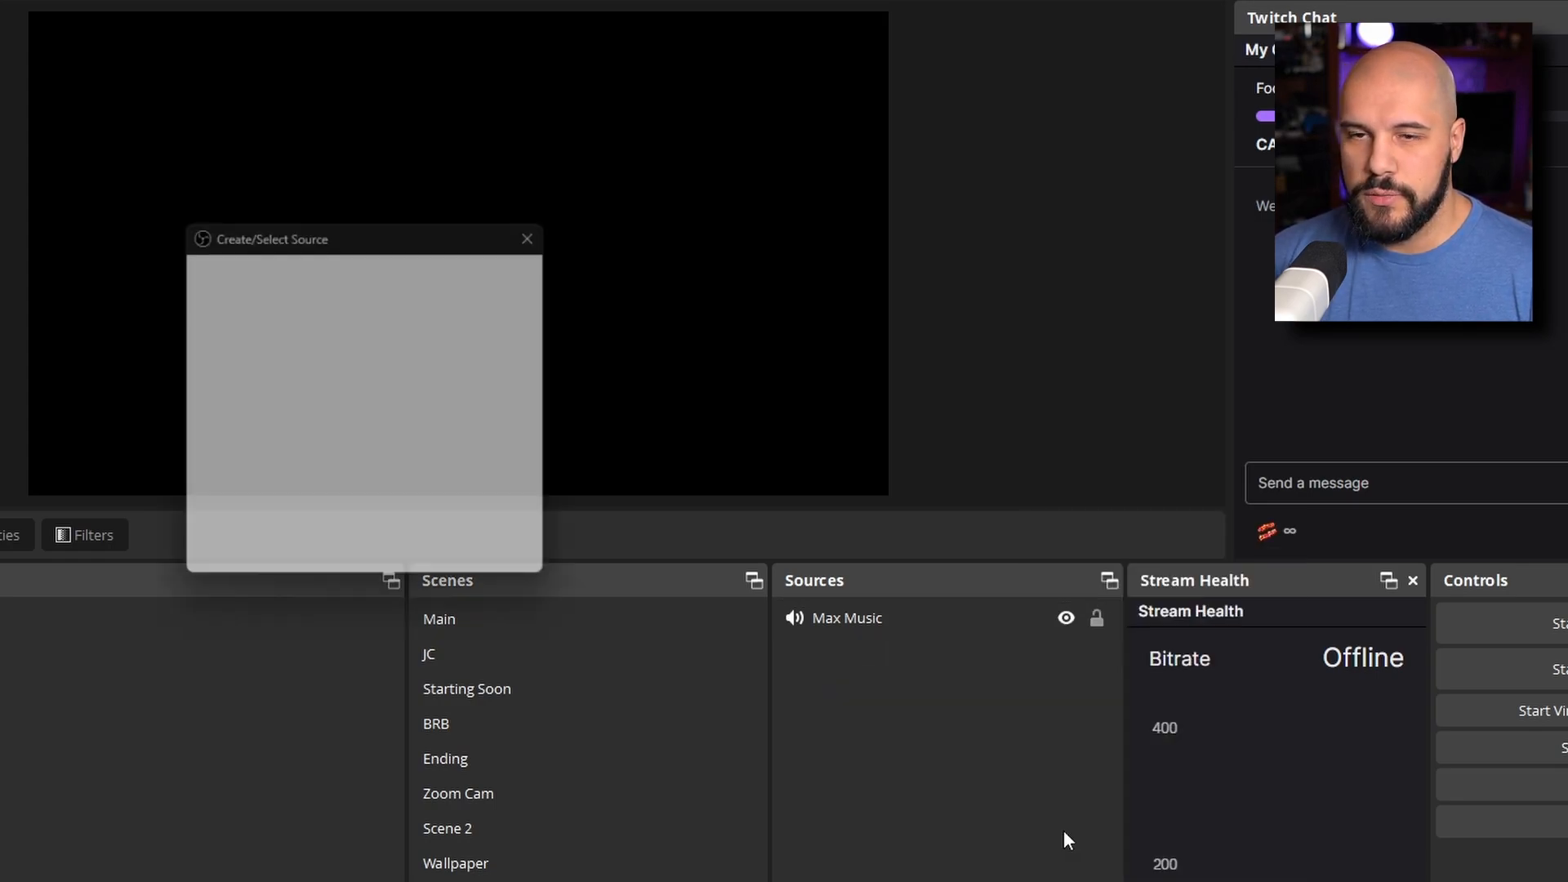
click(233, 342)
scroll(249, 387, down, 2)
click(245, 384)
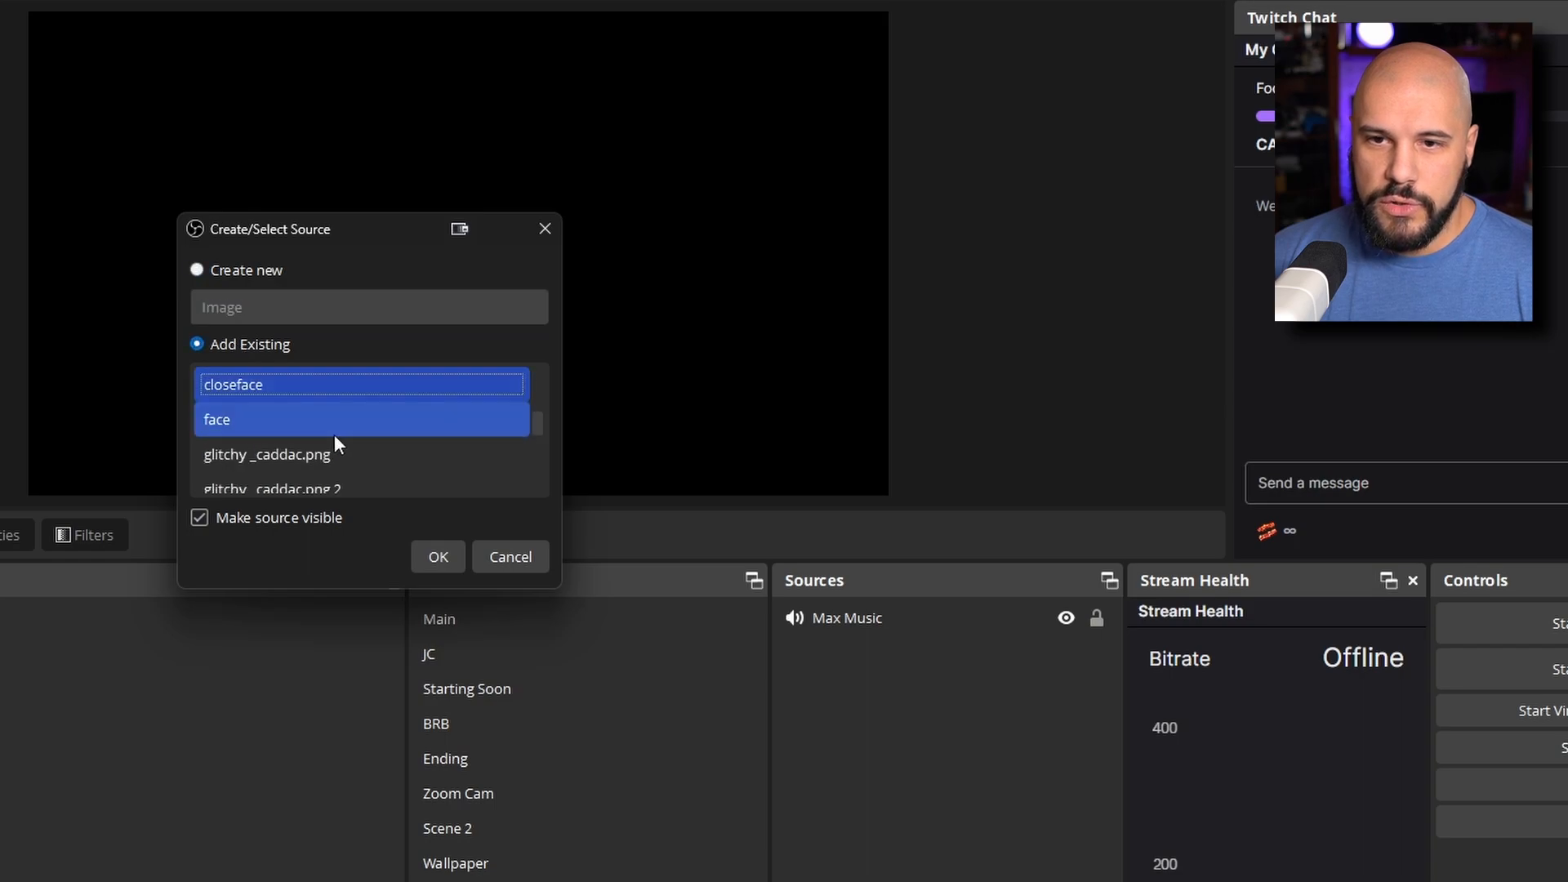
click(433, 553)
Scale the closeface image down to about 528 px square and center it on the canvas
drag(431, 417, 253, 242)
drag(186, 160, 641, 278)
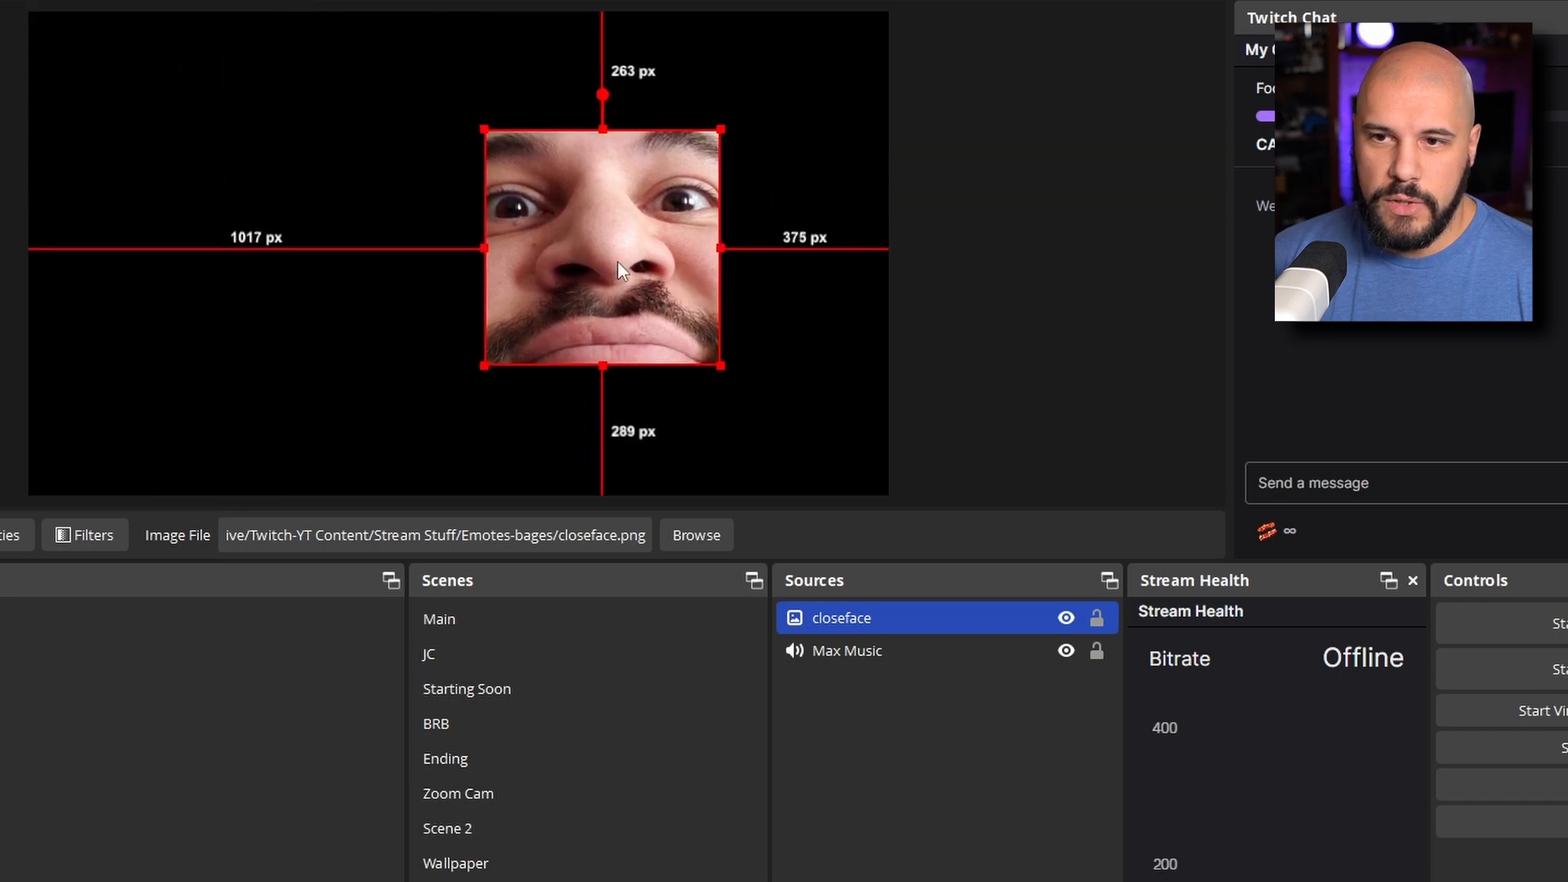
right_click(618, 262)
mouse_move(737, 283)
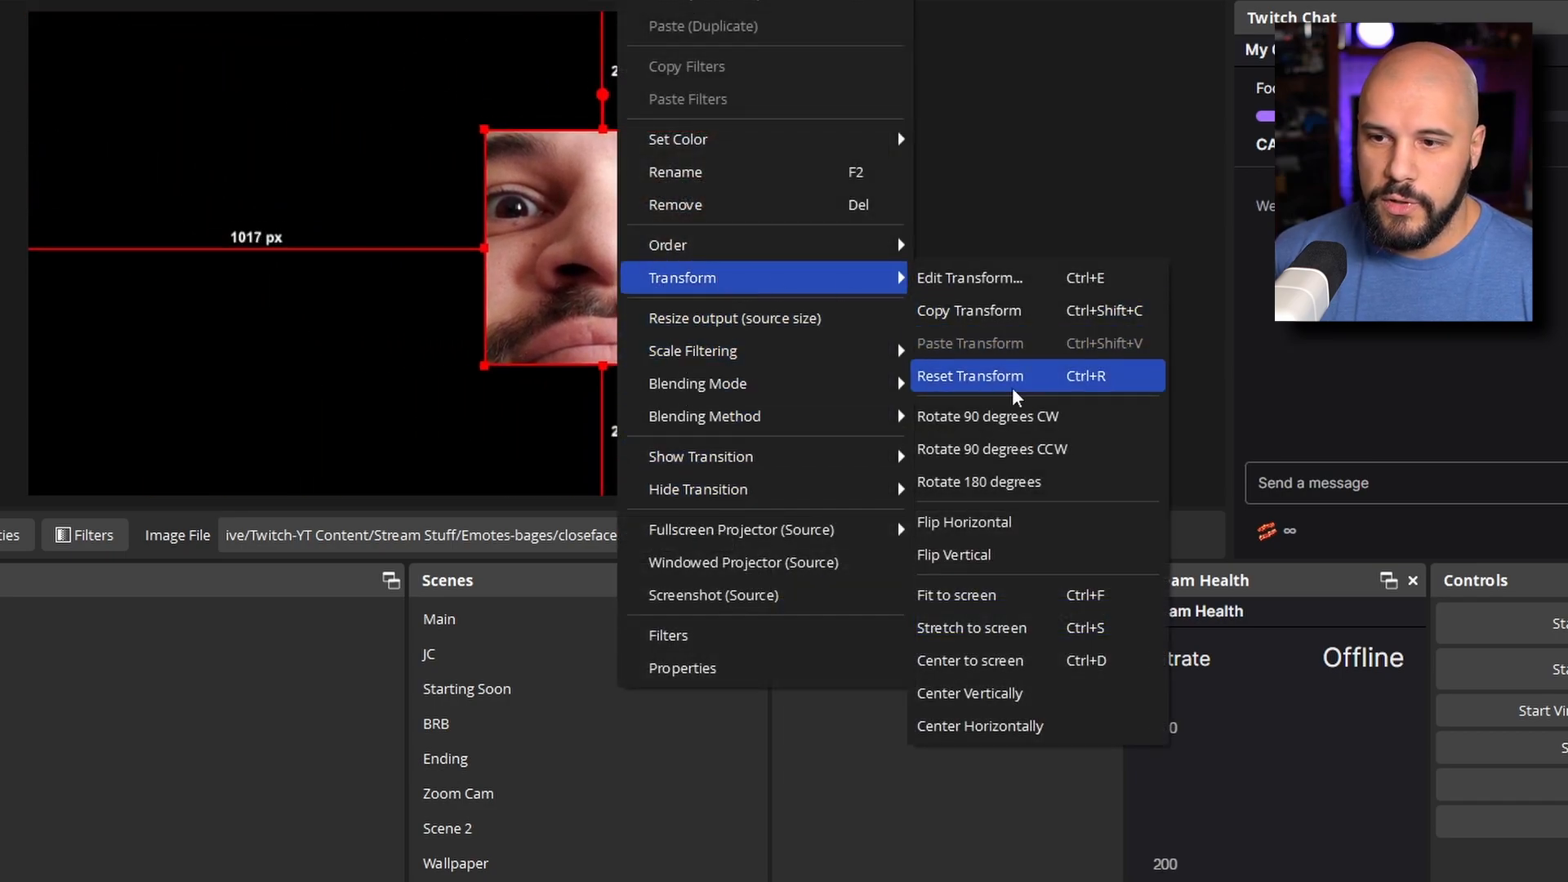
click(1008, 674)
click(1097, 349)
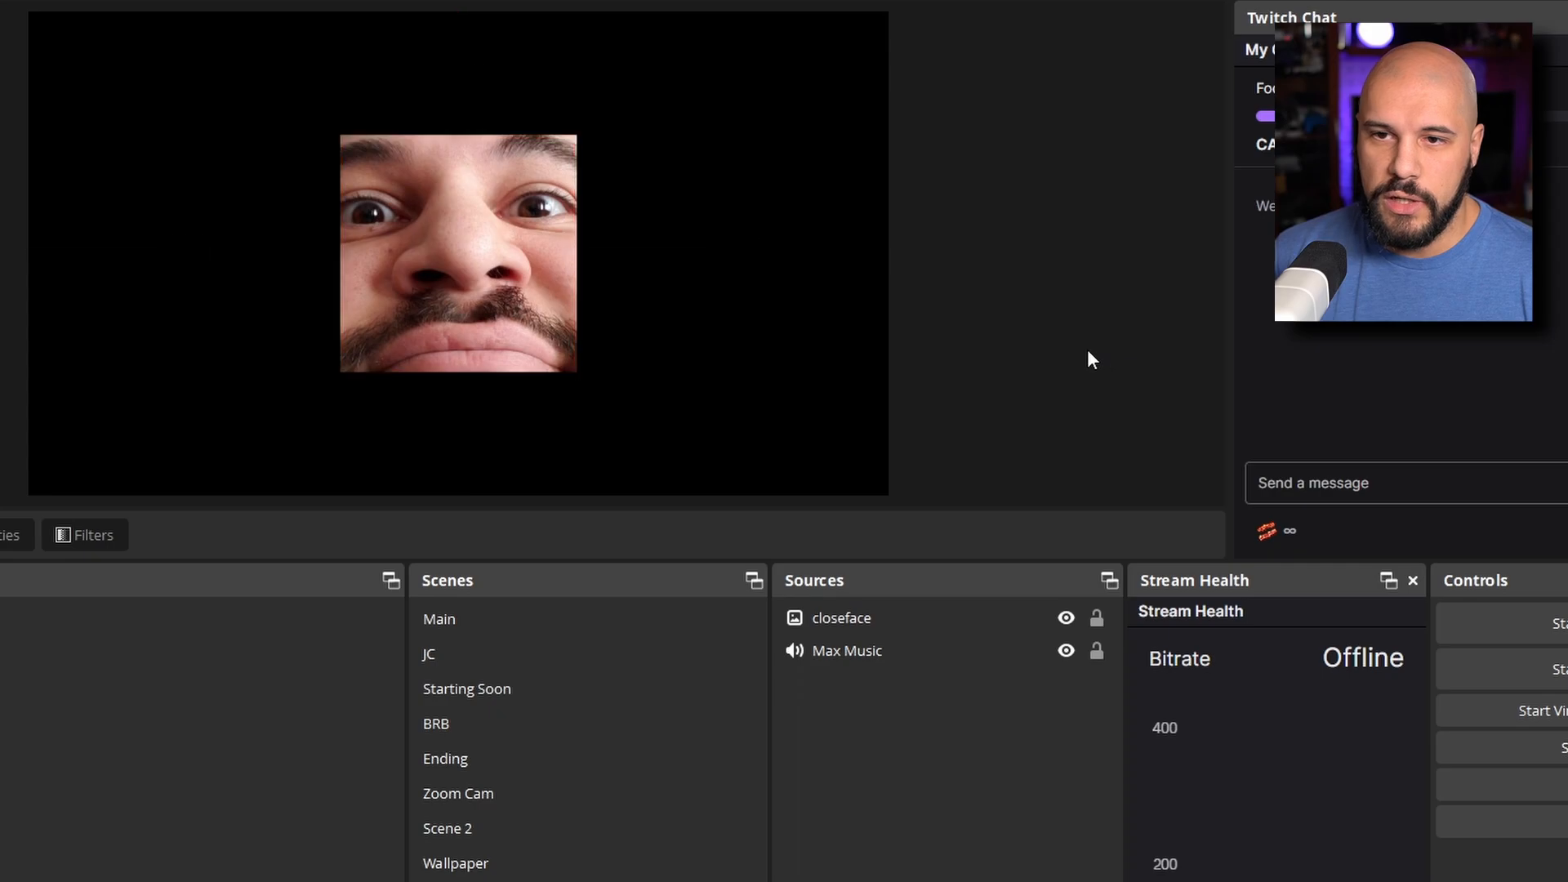
Add a Scale To Sound effect filter to the closeface image with Max Music as its audio source
click(917, 621)
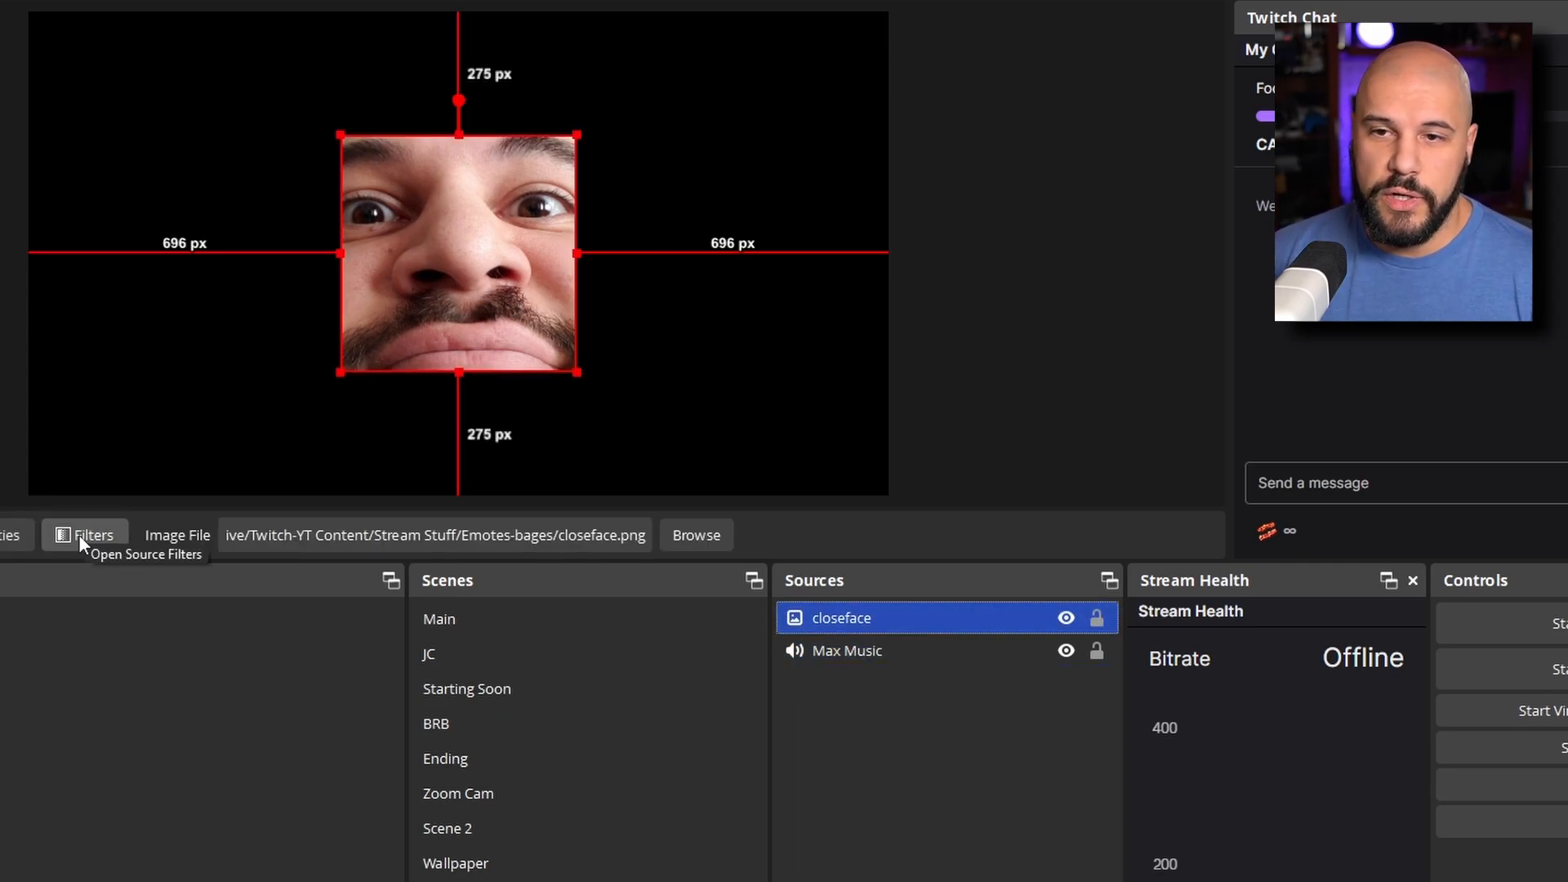
click(84, 535)
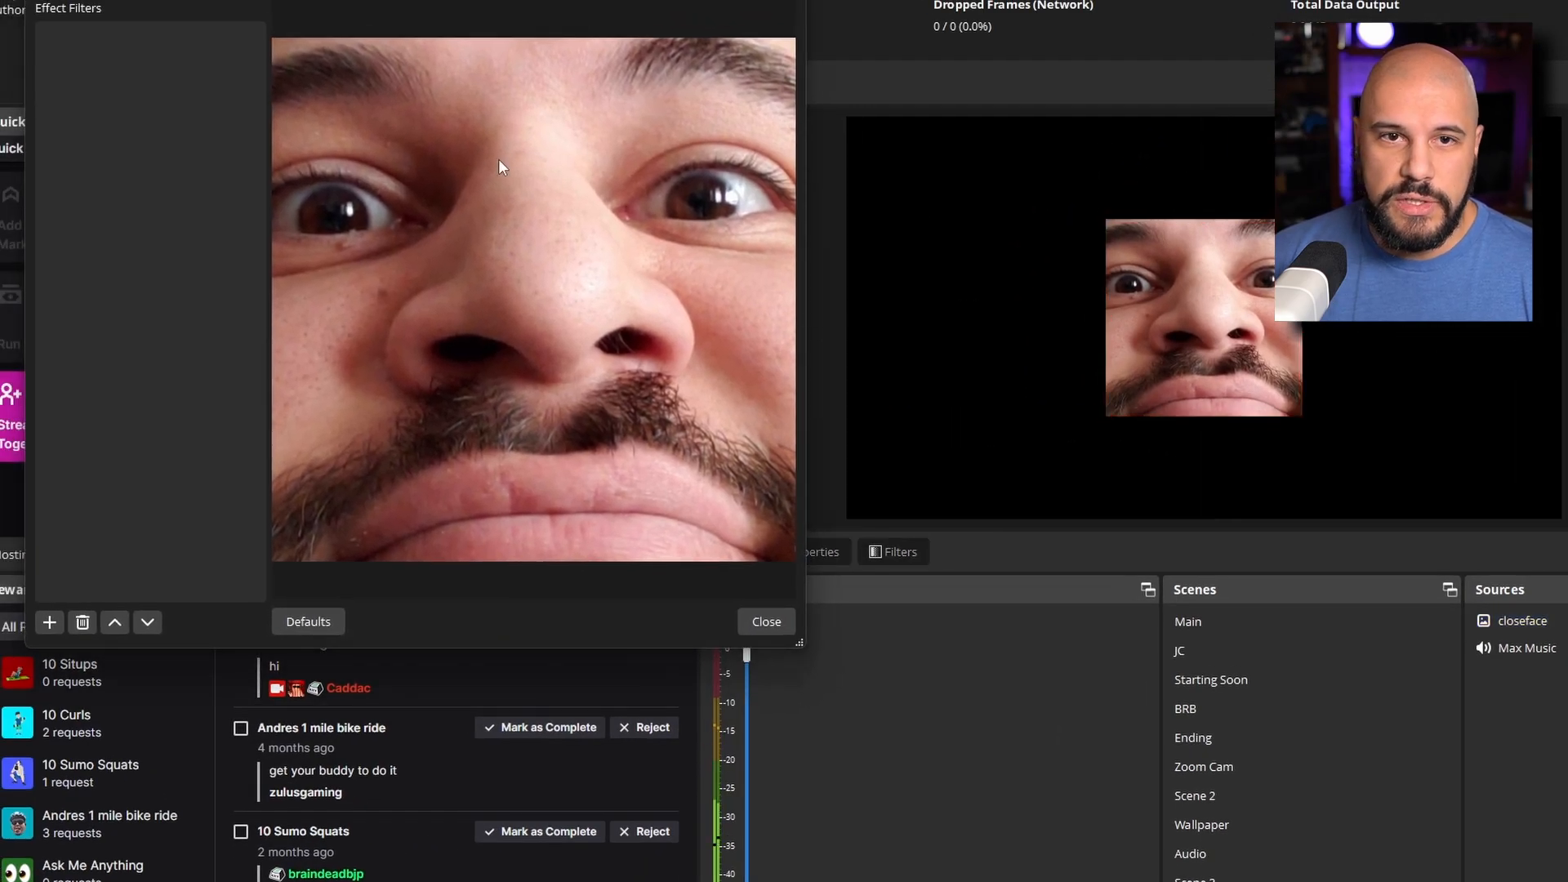
click(49, 622)
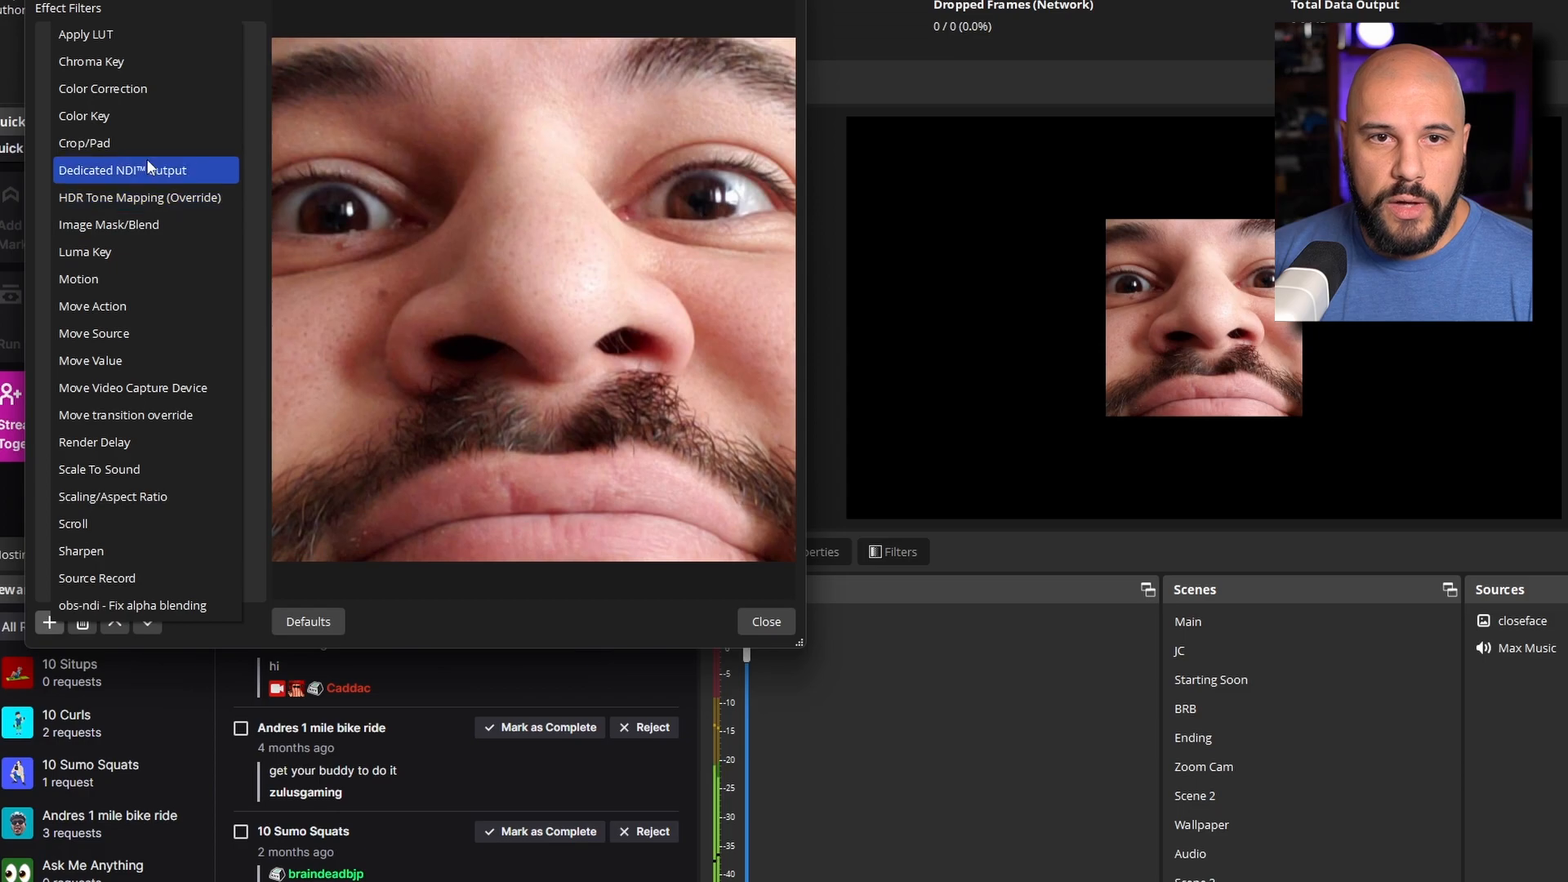
click(105, 472)
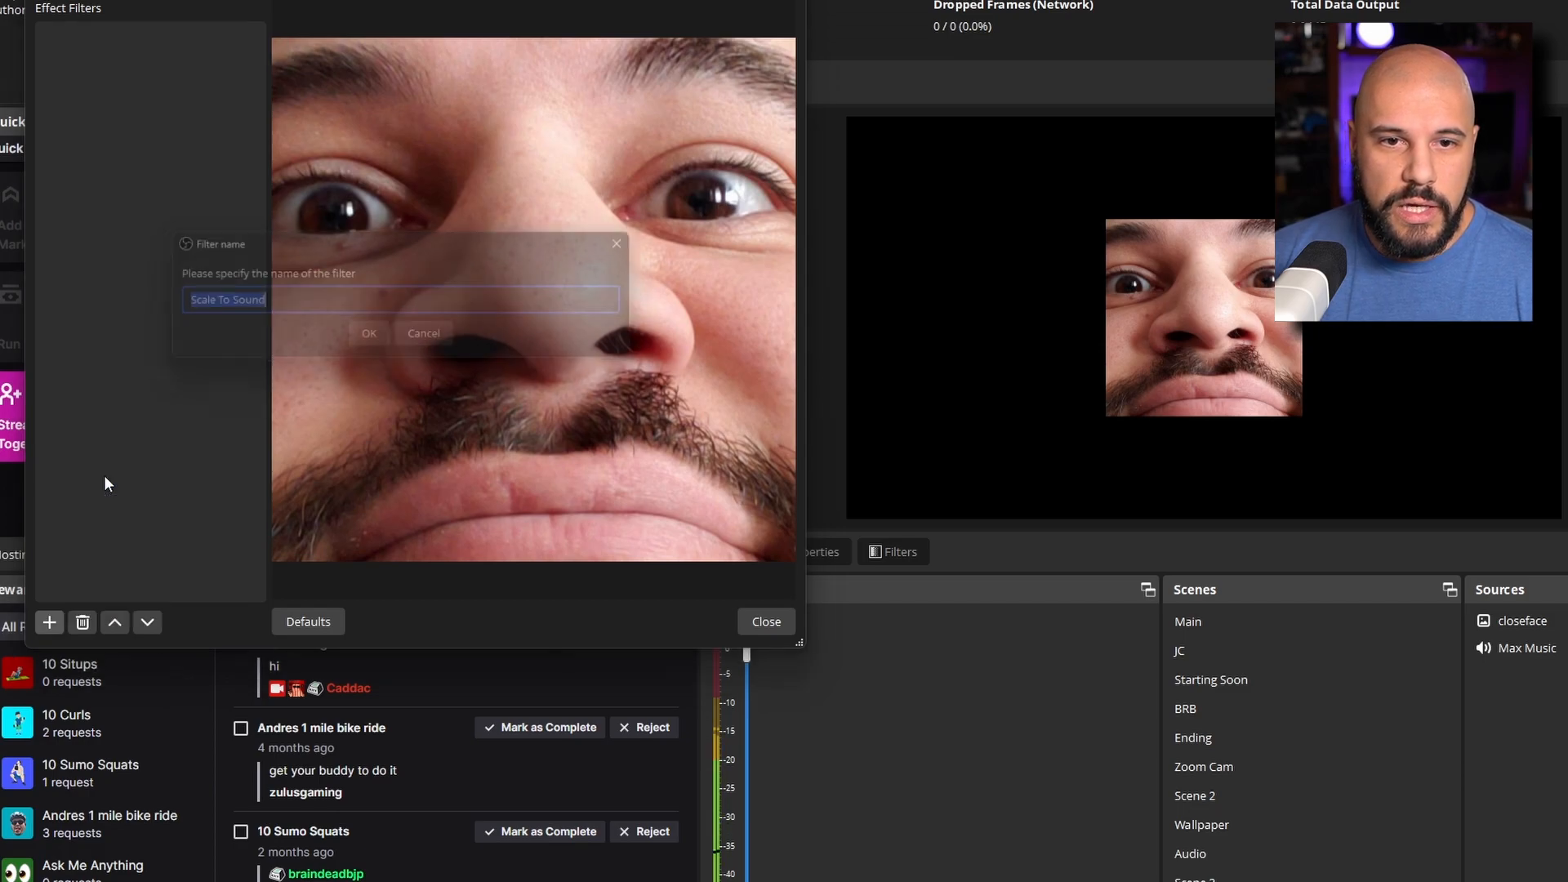
click(369, 344)
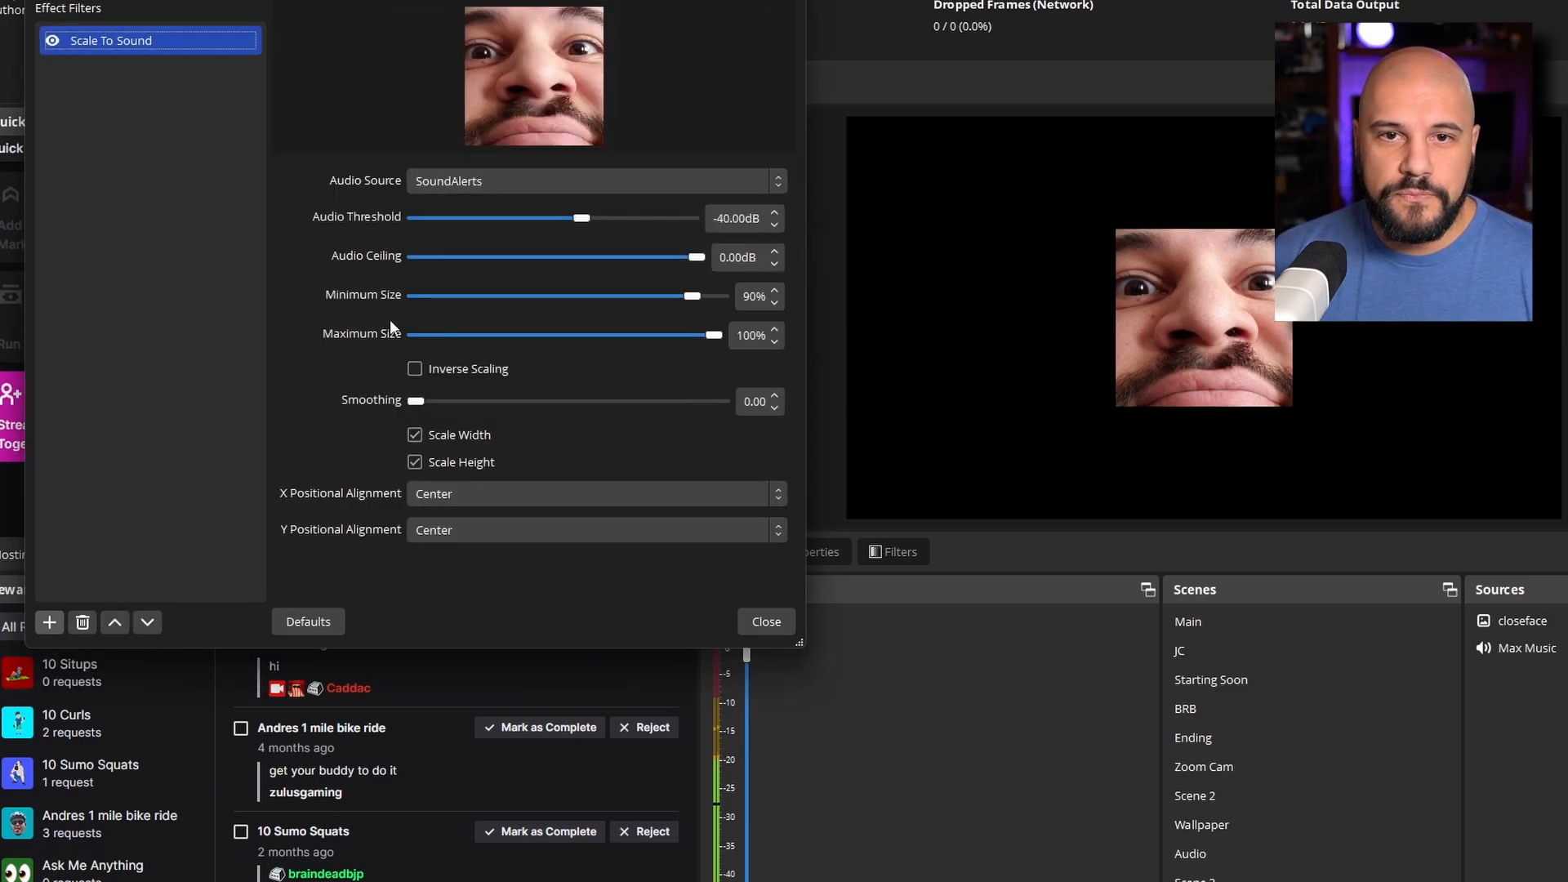
click(567, 183)
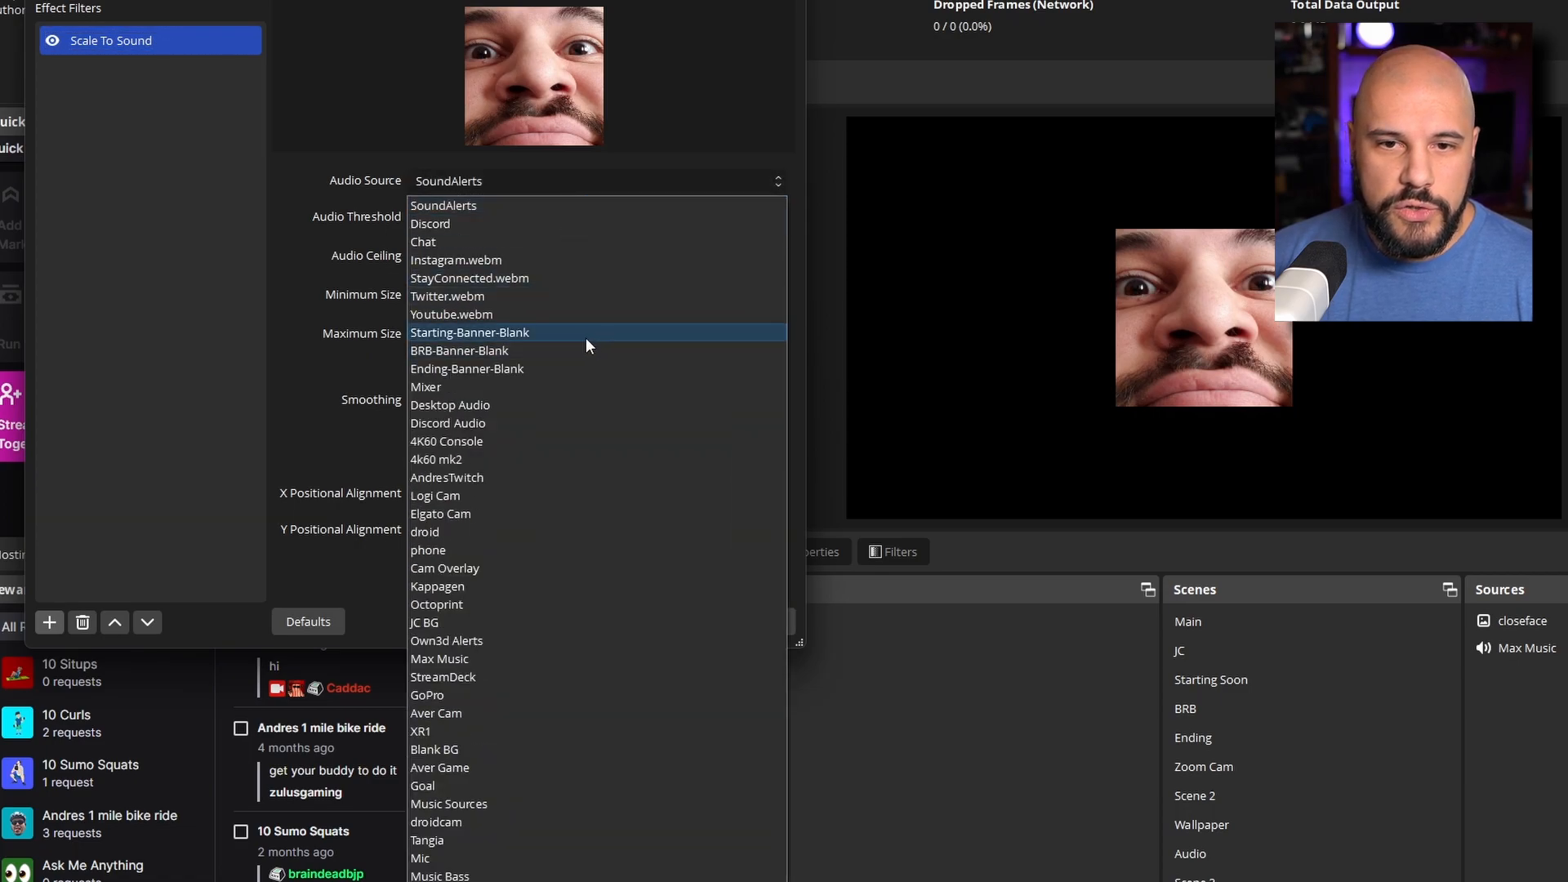
click(487, 659)
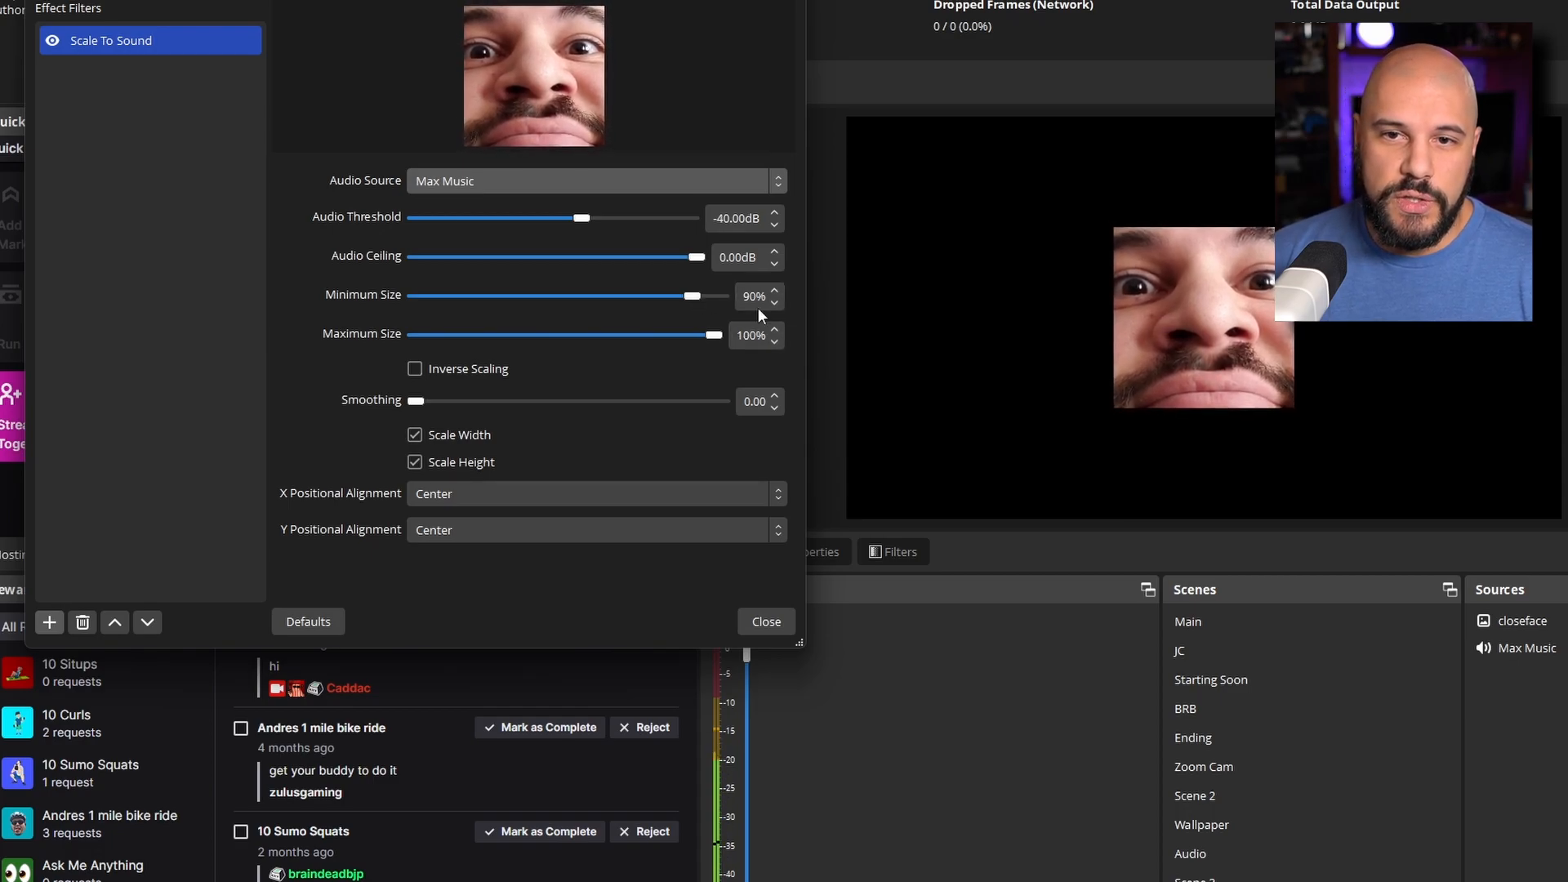
Set the Scale To Sound filter's minimum size to 58% and smoothing to 0.24, with Inverse Scaling enabled
drag(693, 299, 603, 295)
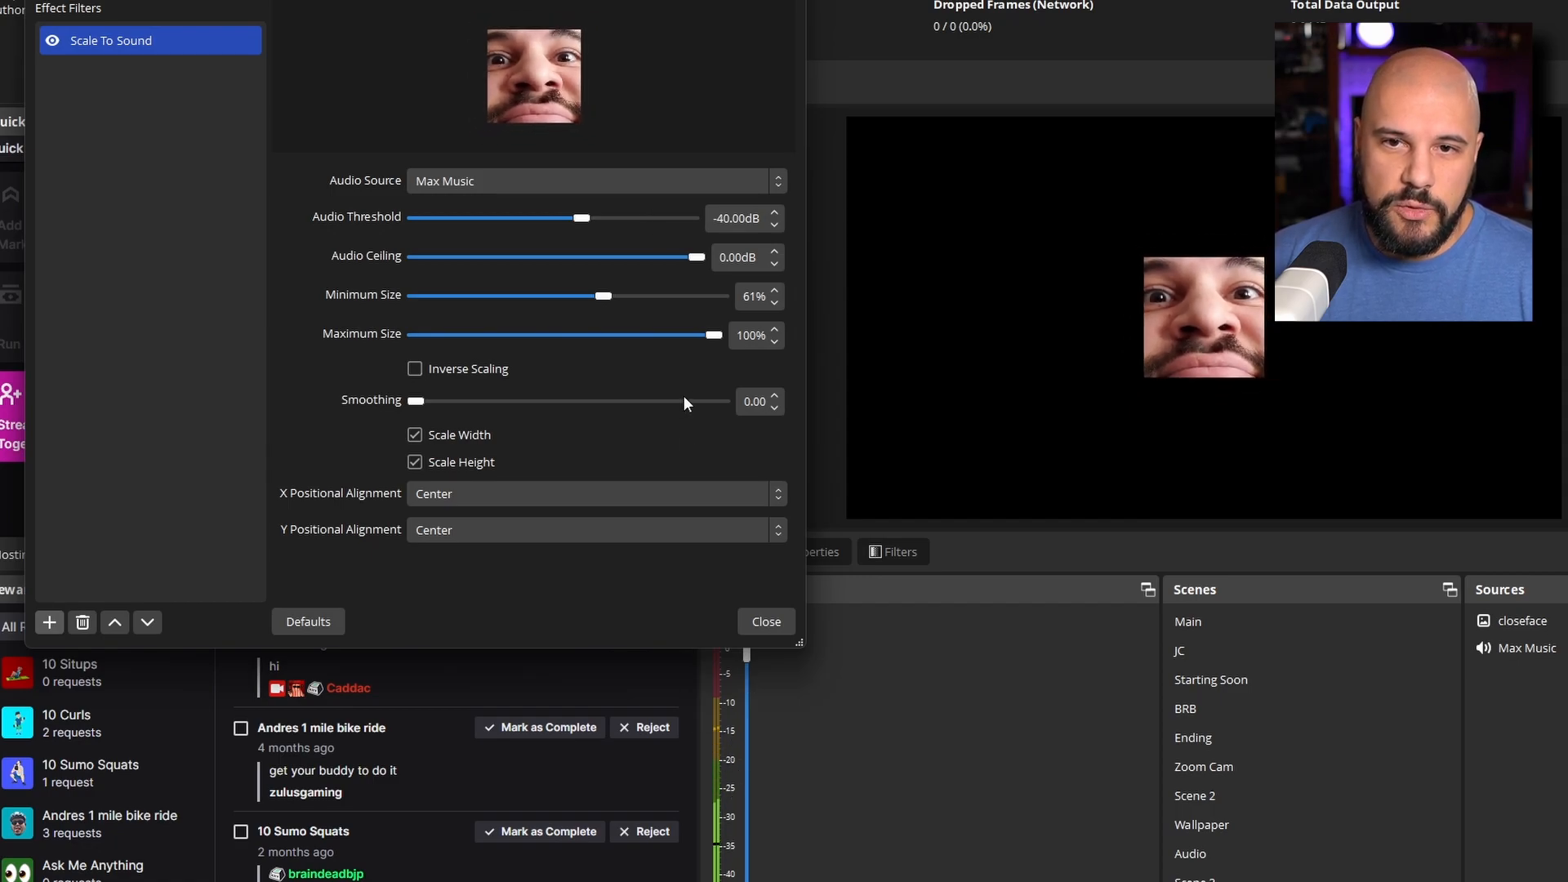
drag(604, 295, 596, 299)
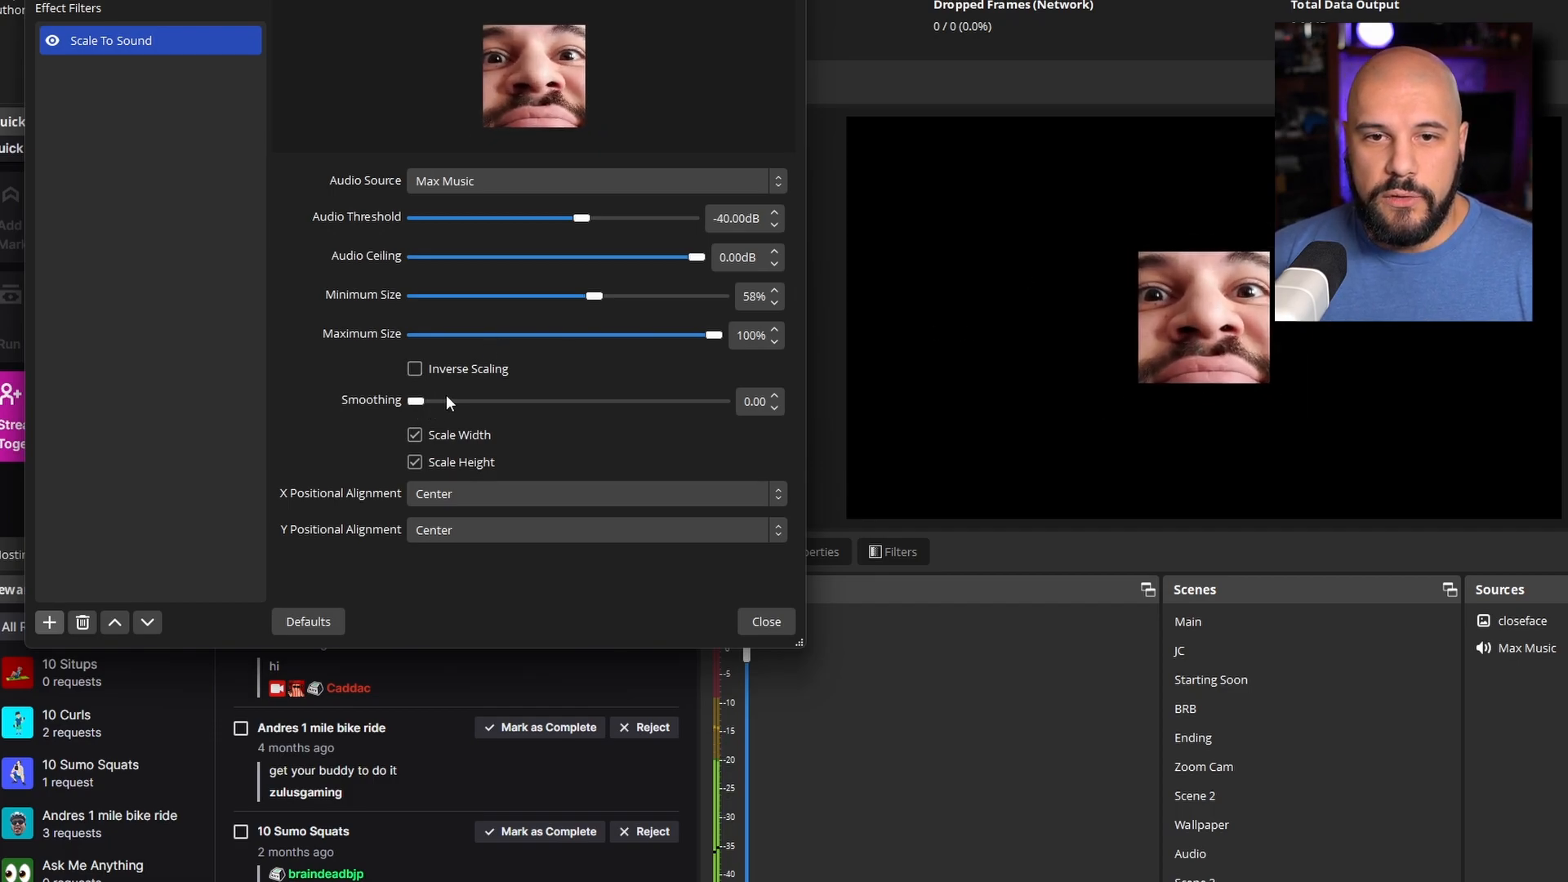
drag(420, 396, 492, 401)
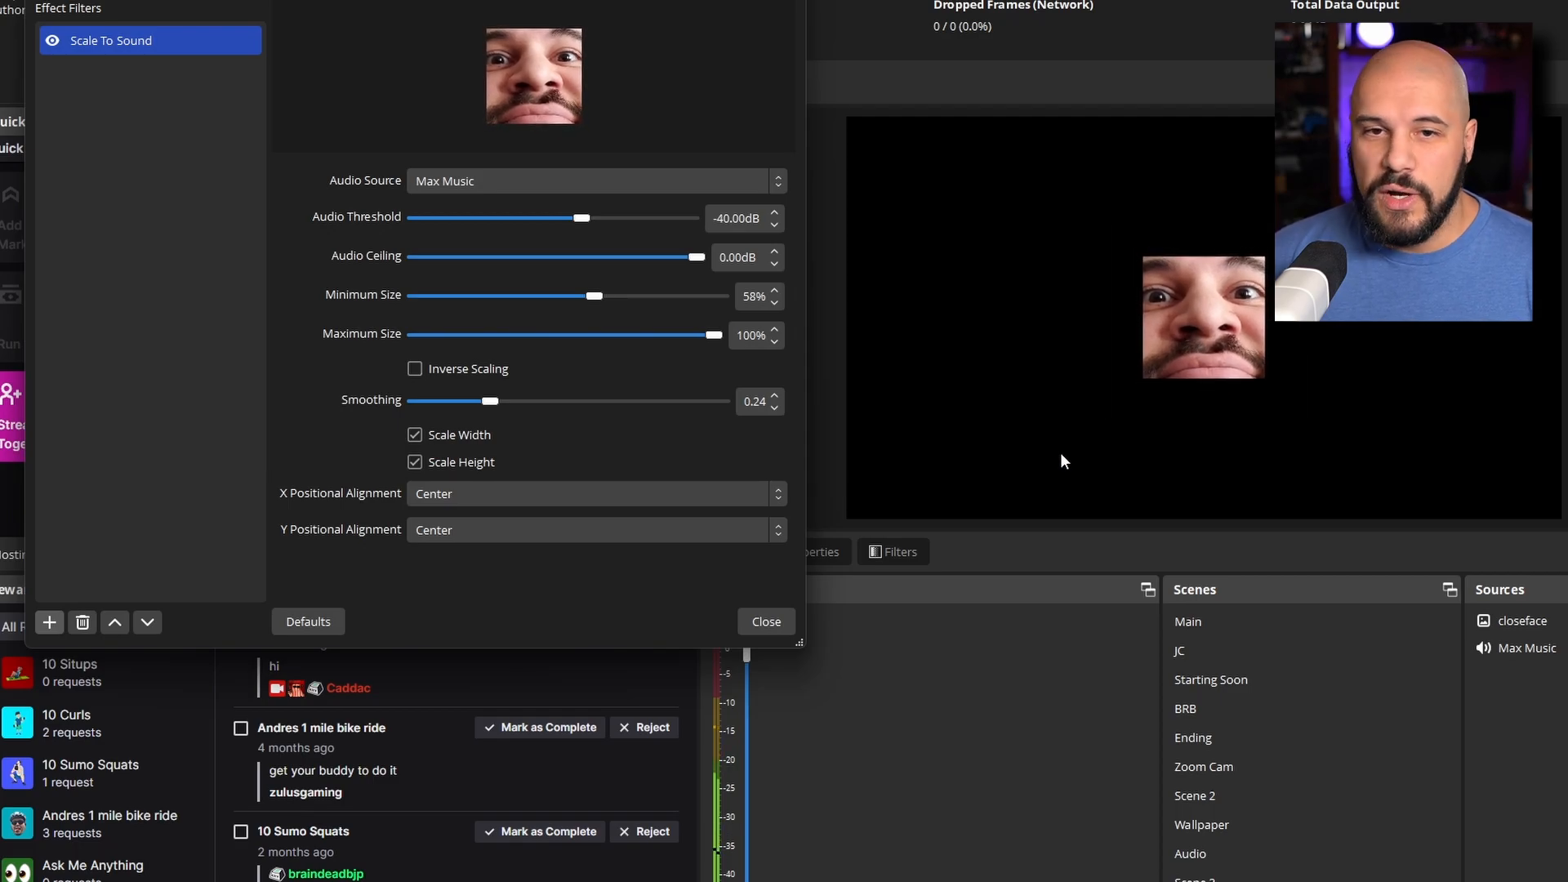
click(448, 370)
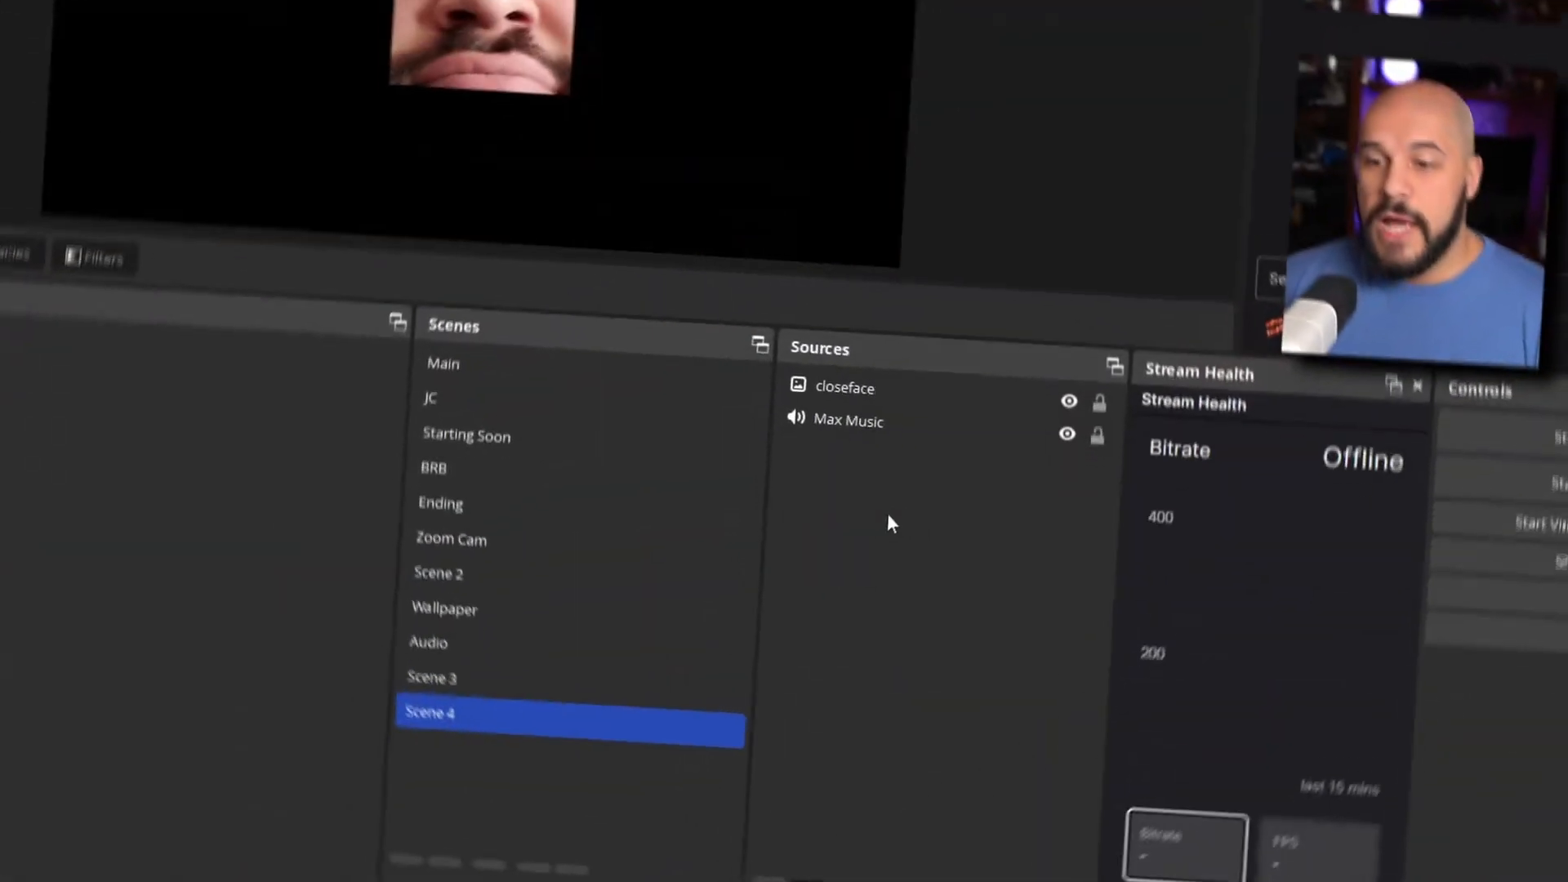
Add a new Waveform Visualizer source named Waveform Visualizer 3 to Scene 4
right_click(894, 510)
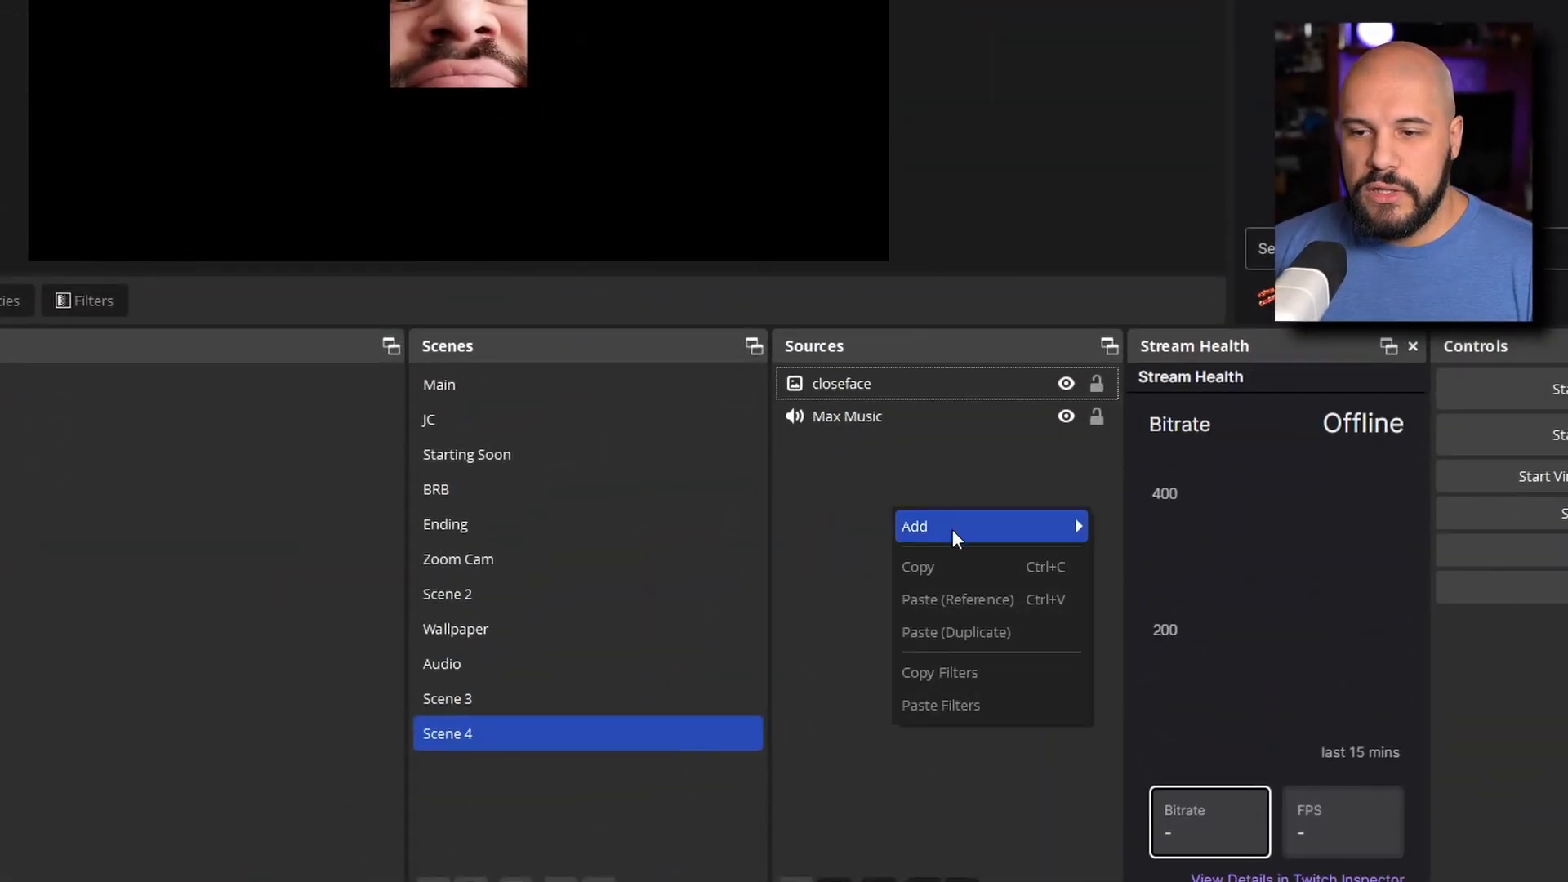
mouse_move(953, 529)
click(1157, 856)
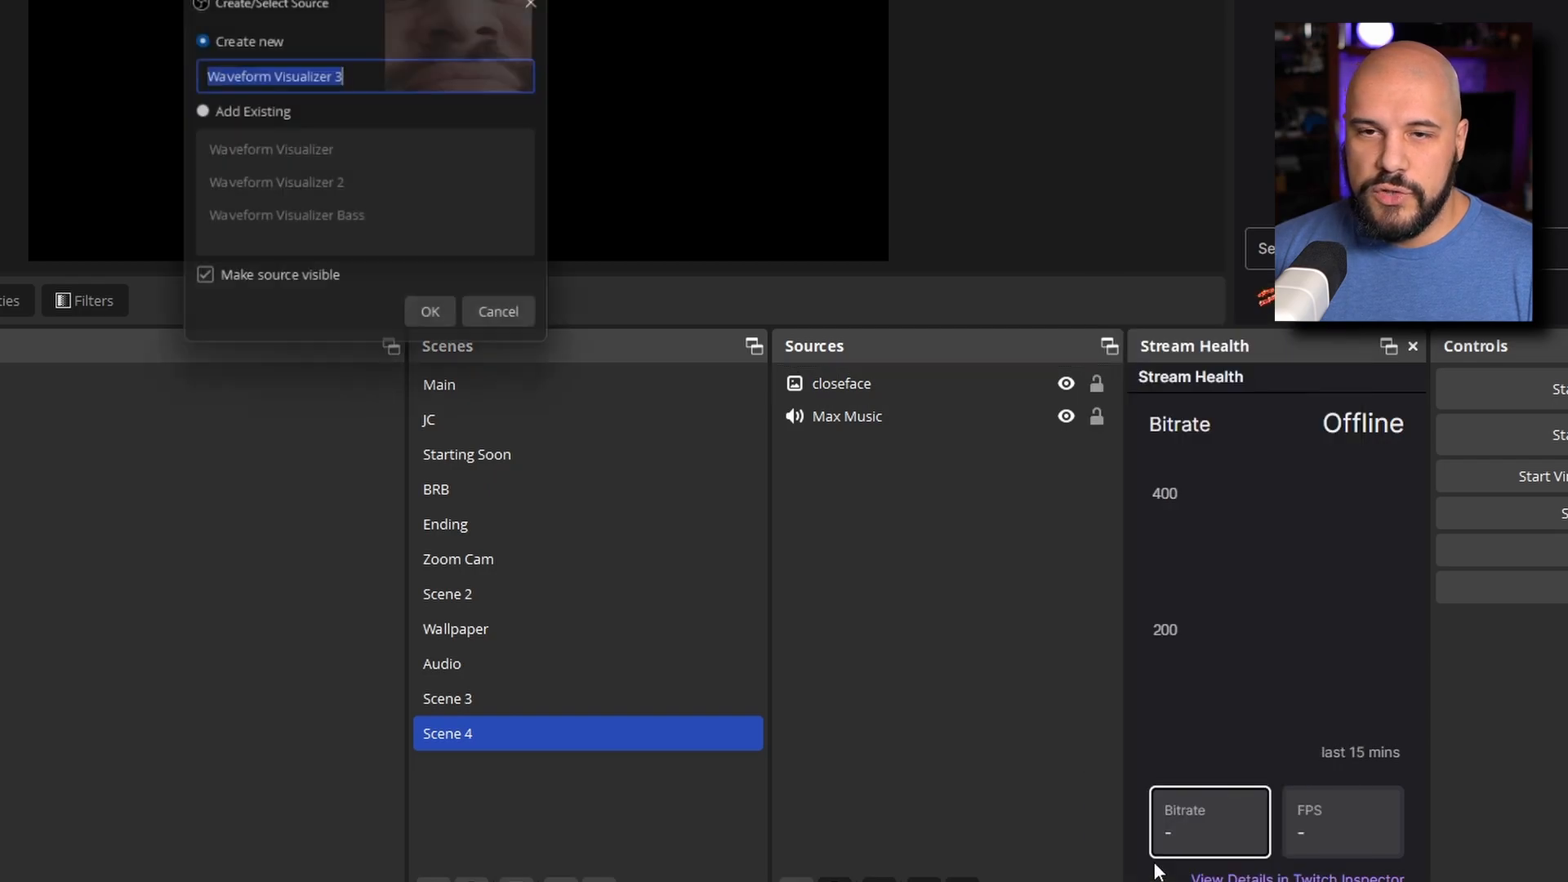
click(437, 318)
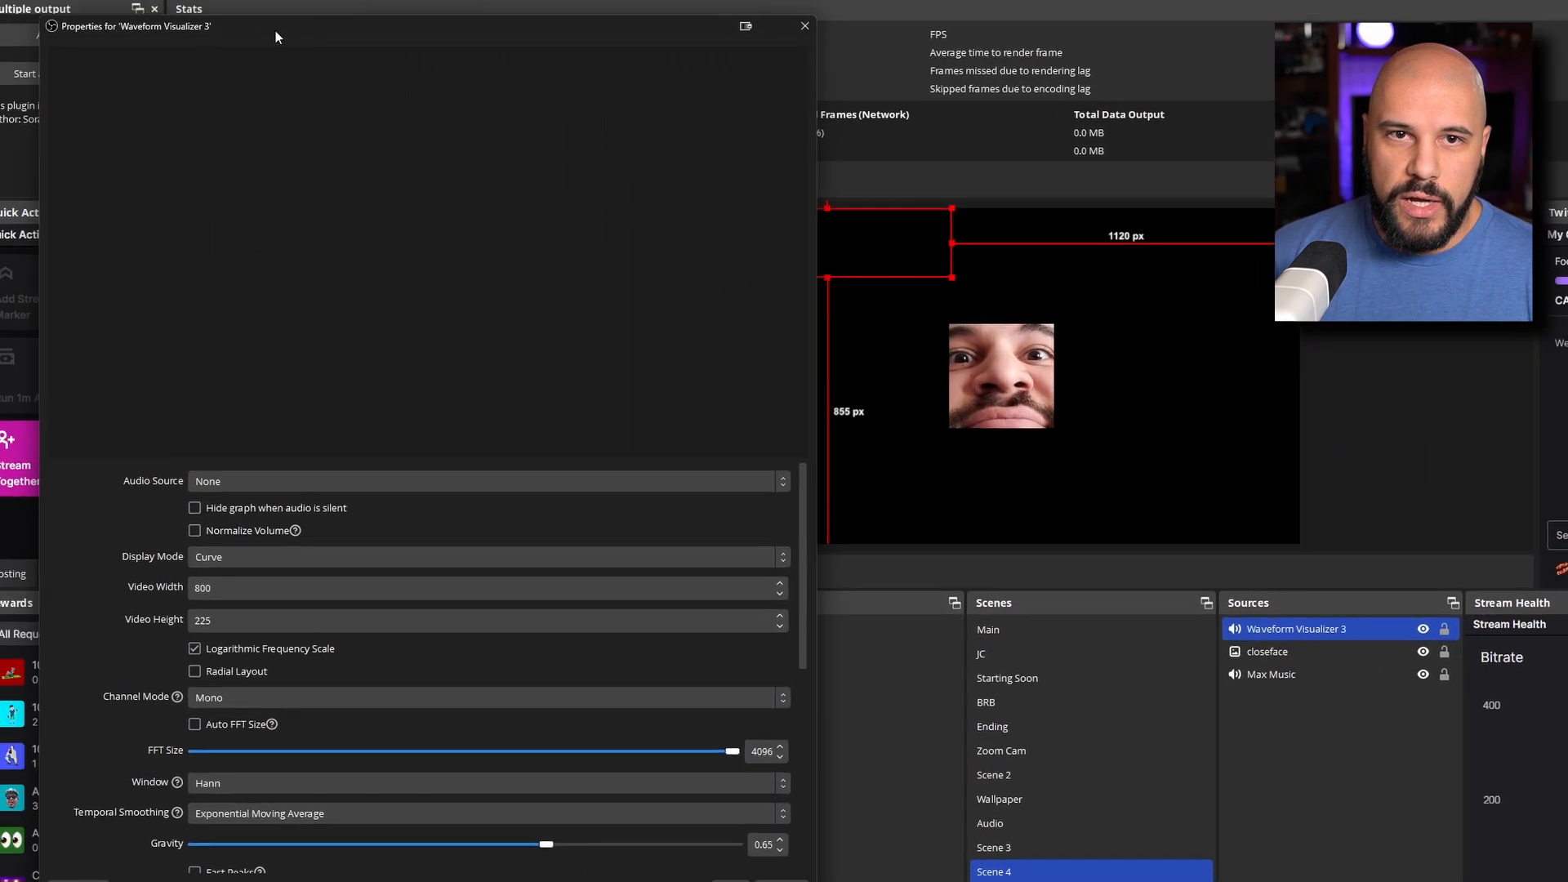
Place the visualizer below the face, about 28 px above the canvas's lower edge, and set its audio source to Max Music
drag(276, 31, 265, 4)
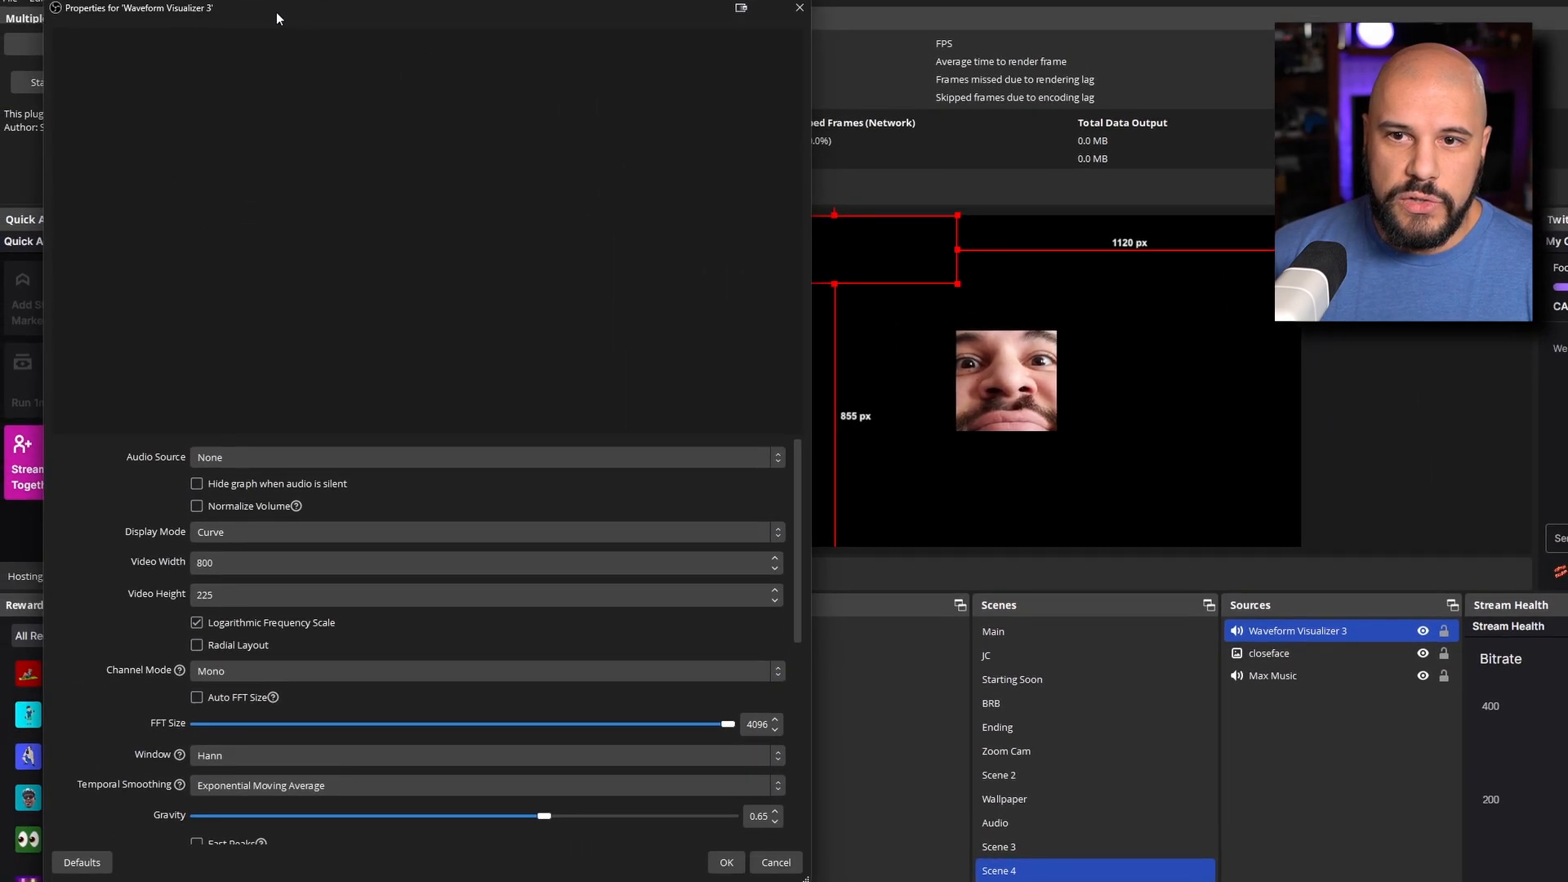
drag(891, 256, 1143, 509)
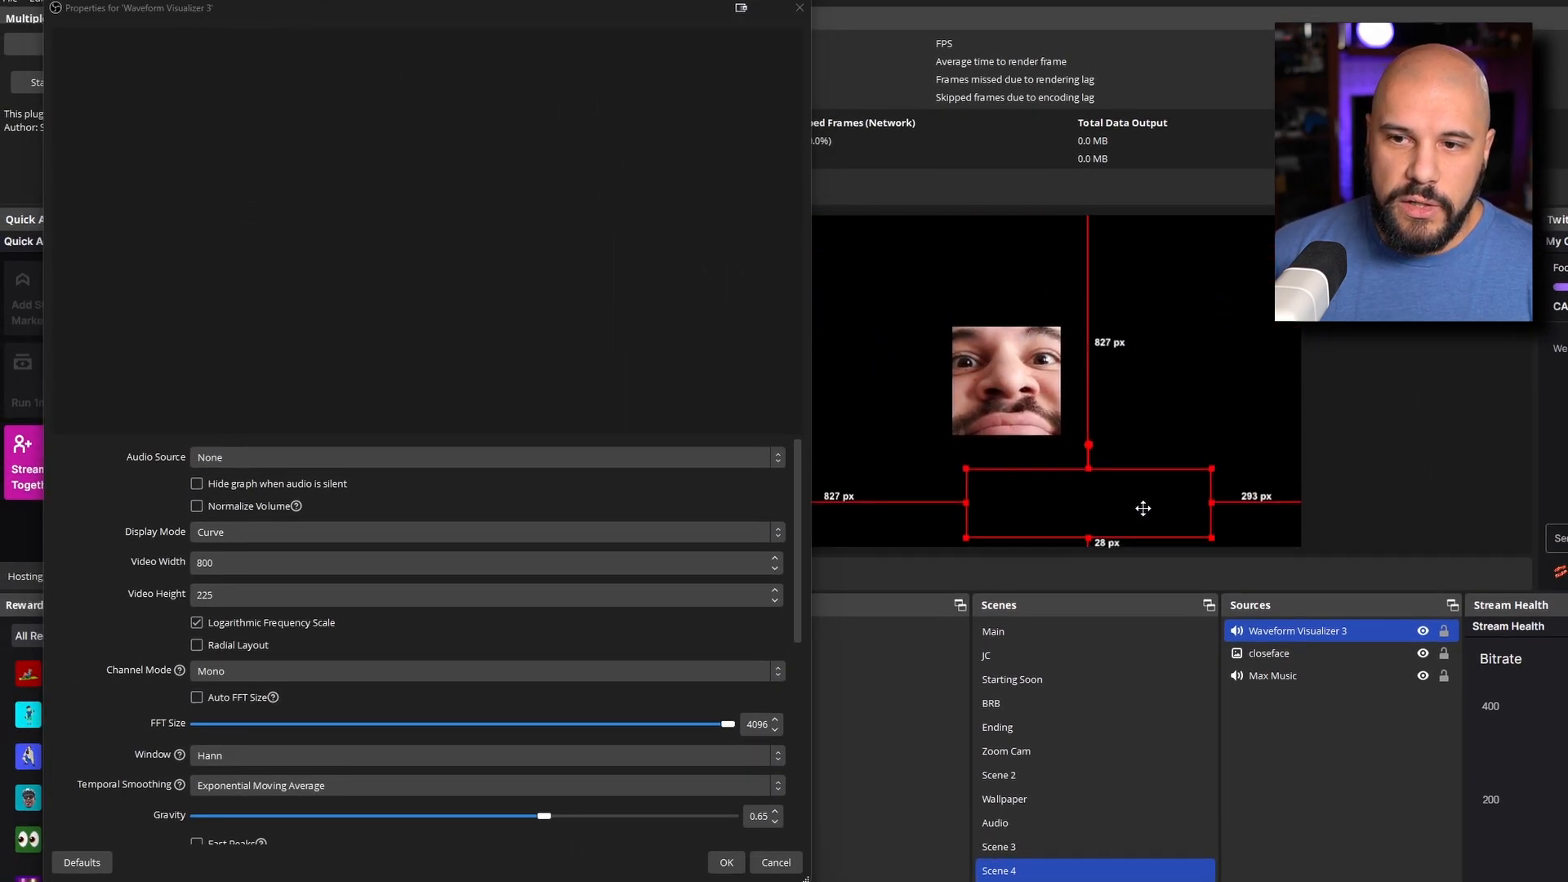
click(1457, 450)
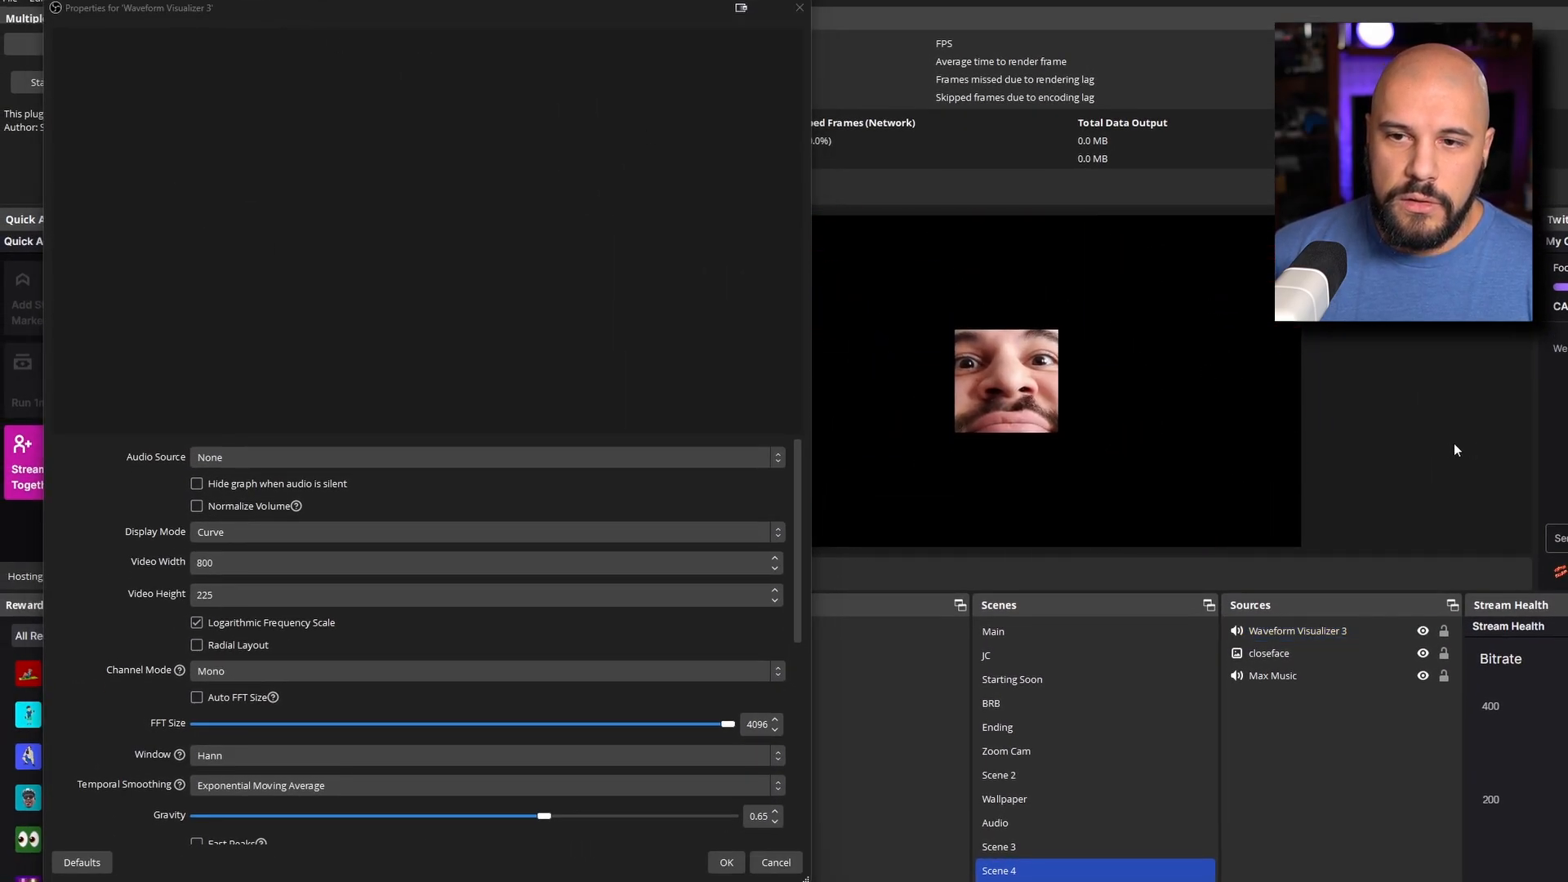
click(272, 455)
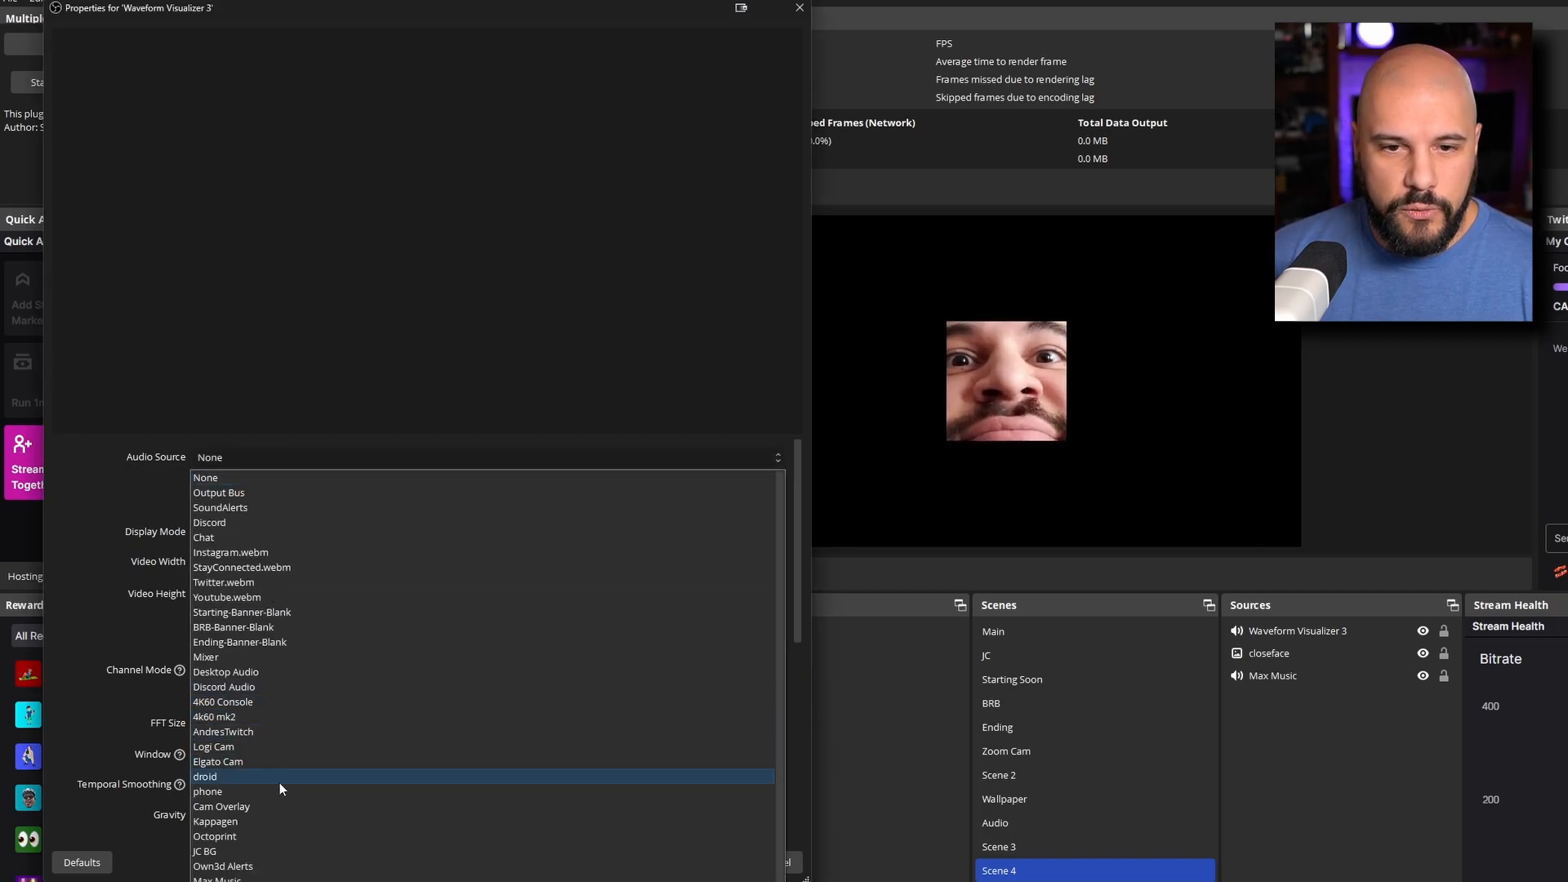
click(277, 878)
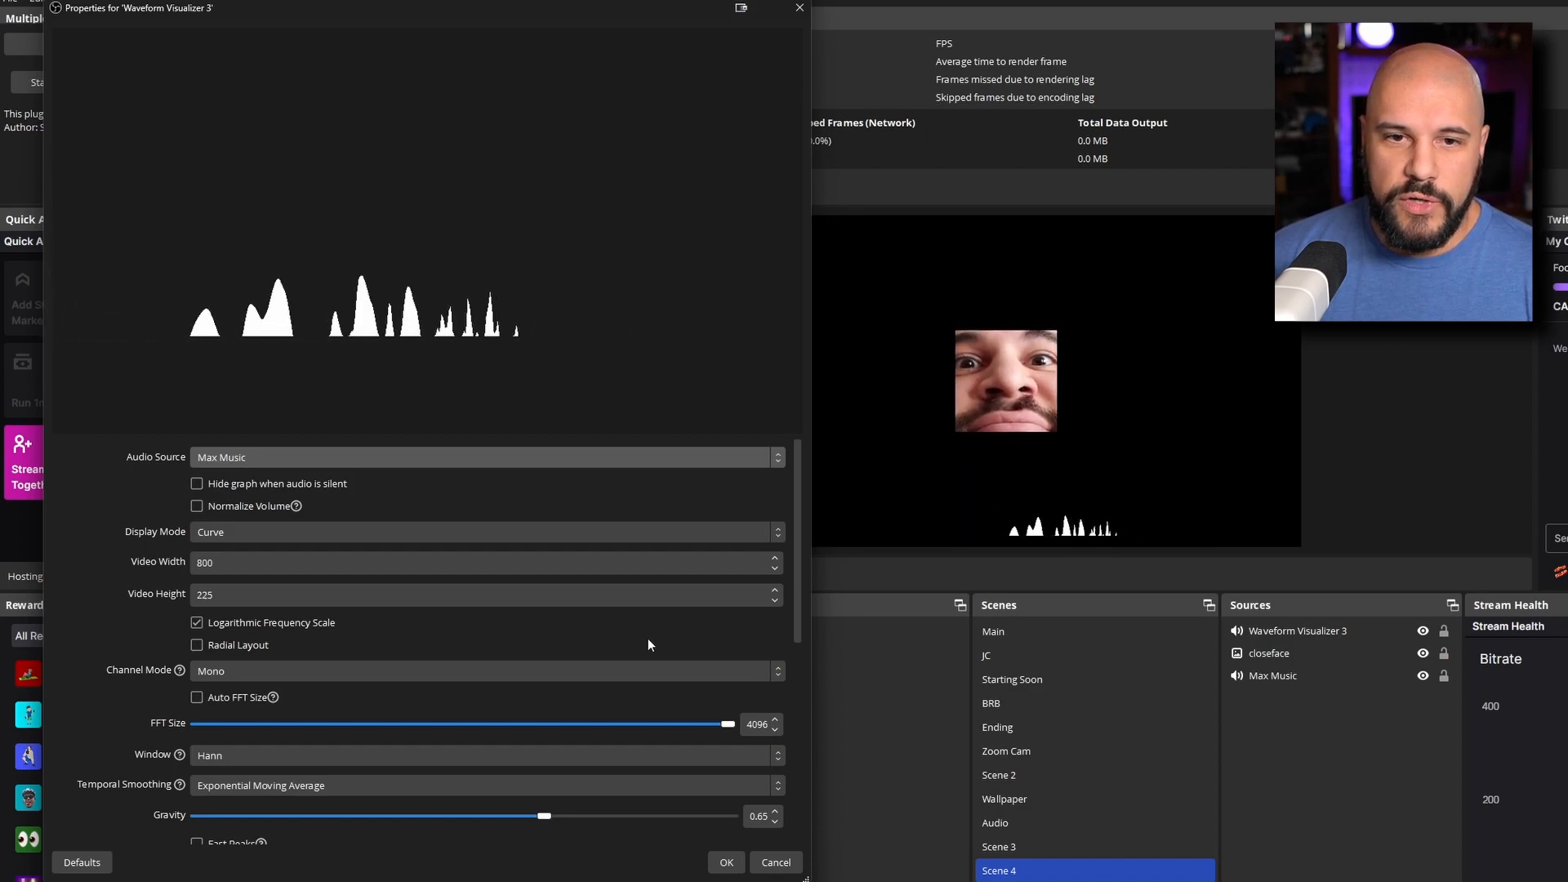
Switch the visualizer's display mode through Bars, Stepped Bars and Level Meter, ending on Stepped Level Meter
click(253, 532)
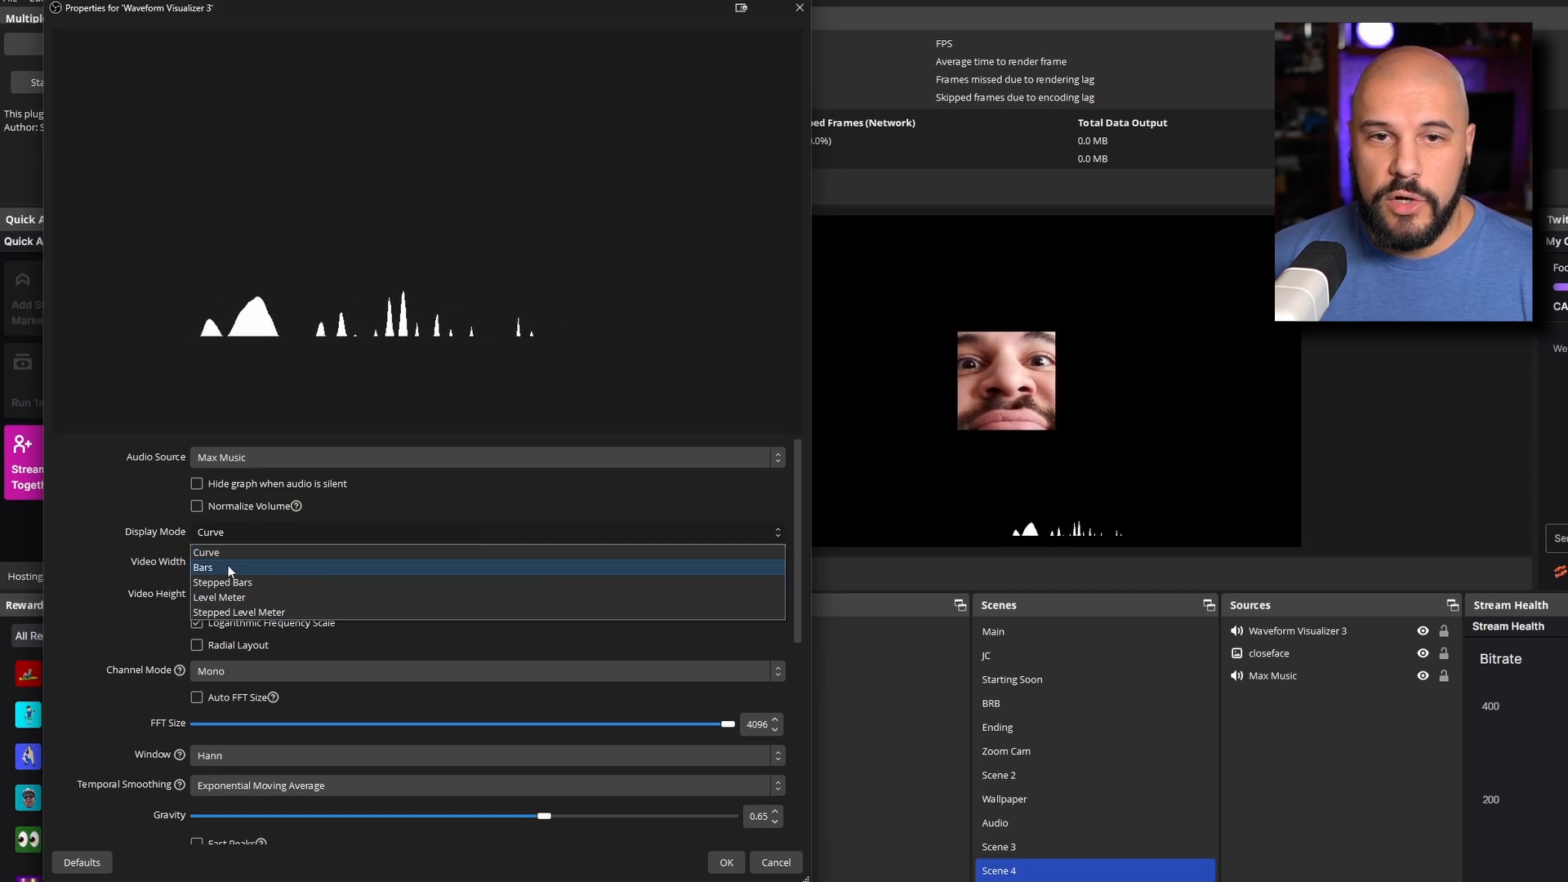
click(245, 567)
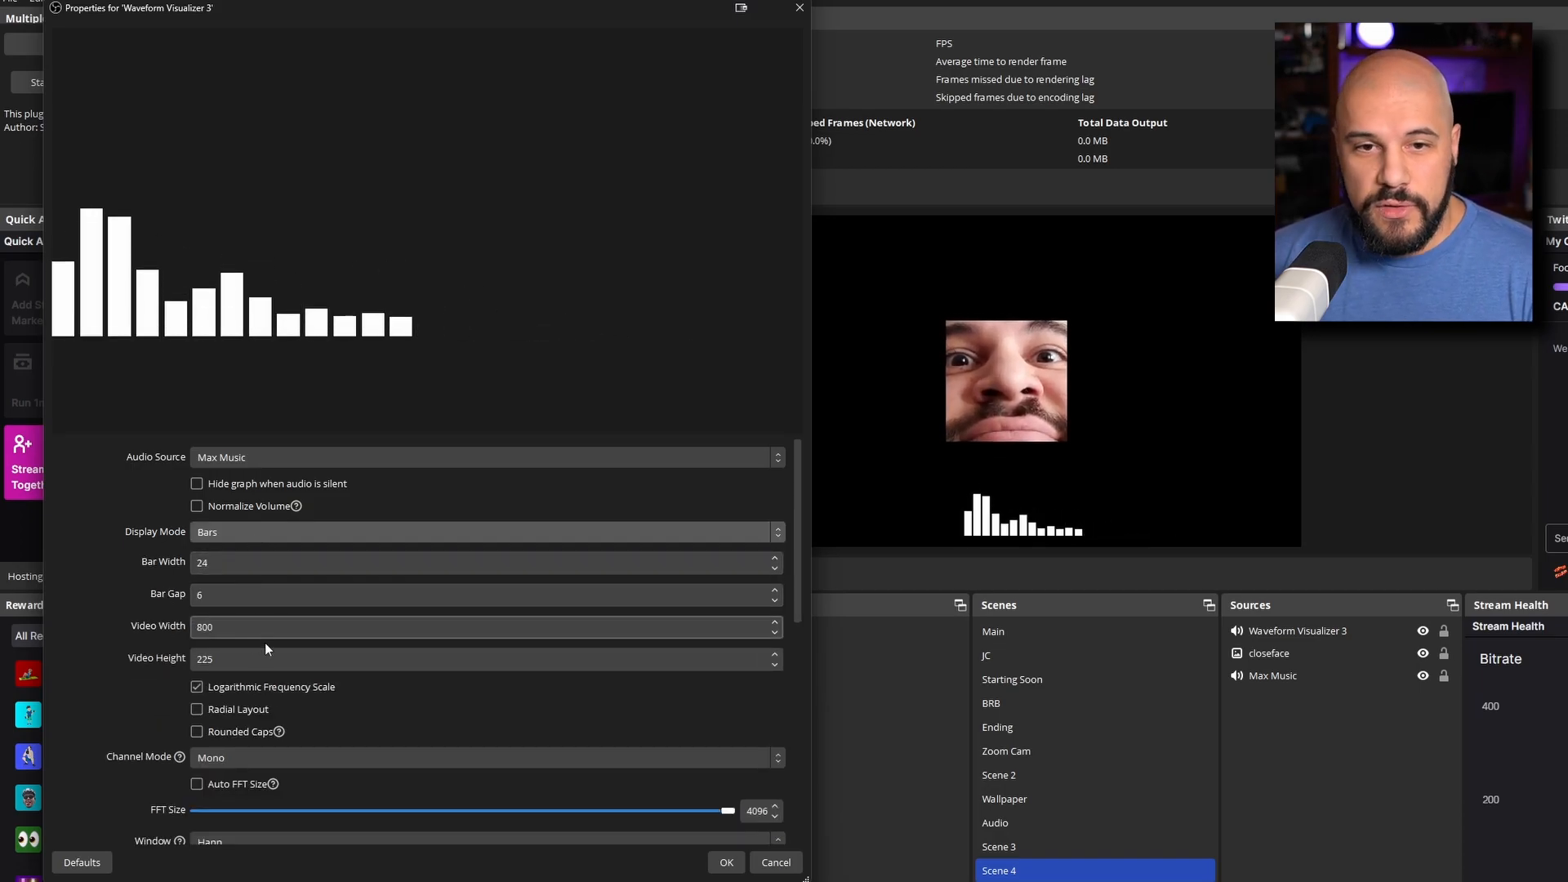
click(239, 532)
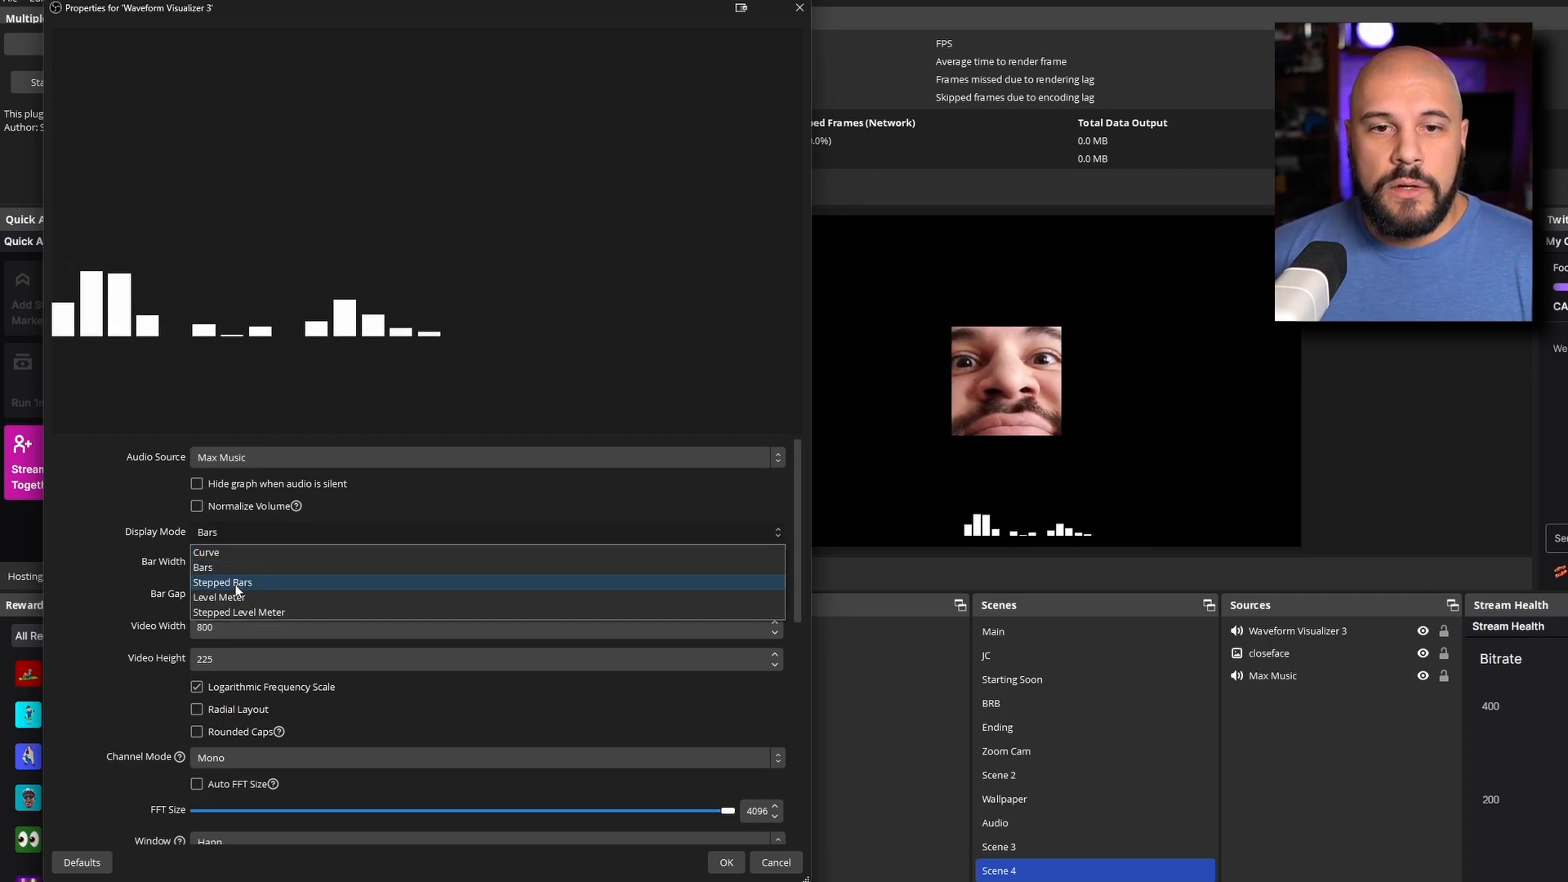
click(236, 583)
click(255, 532)
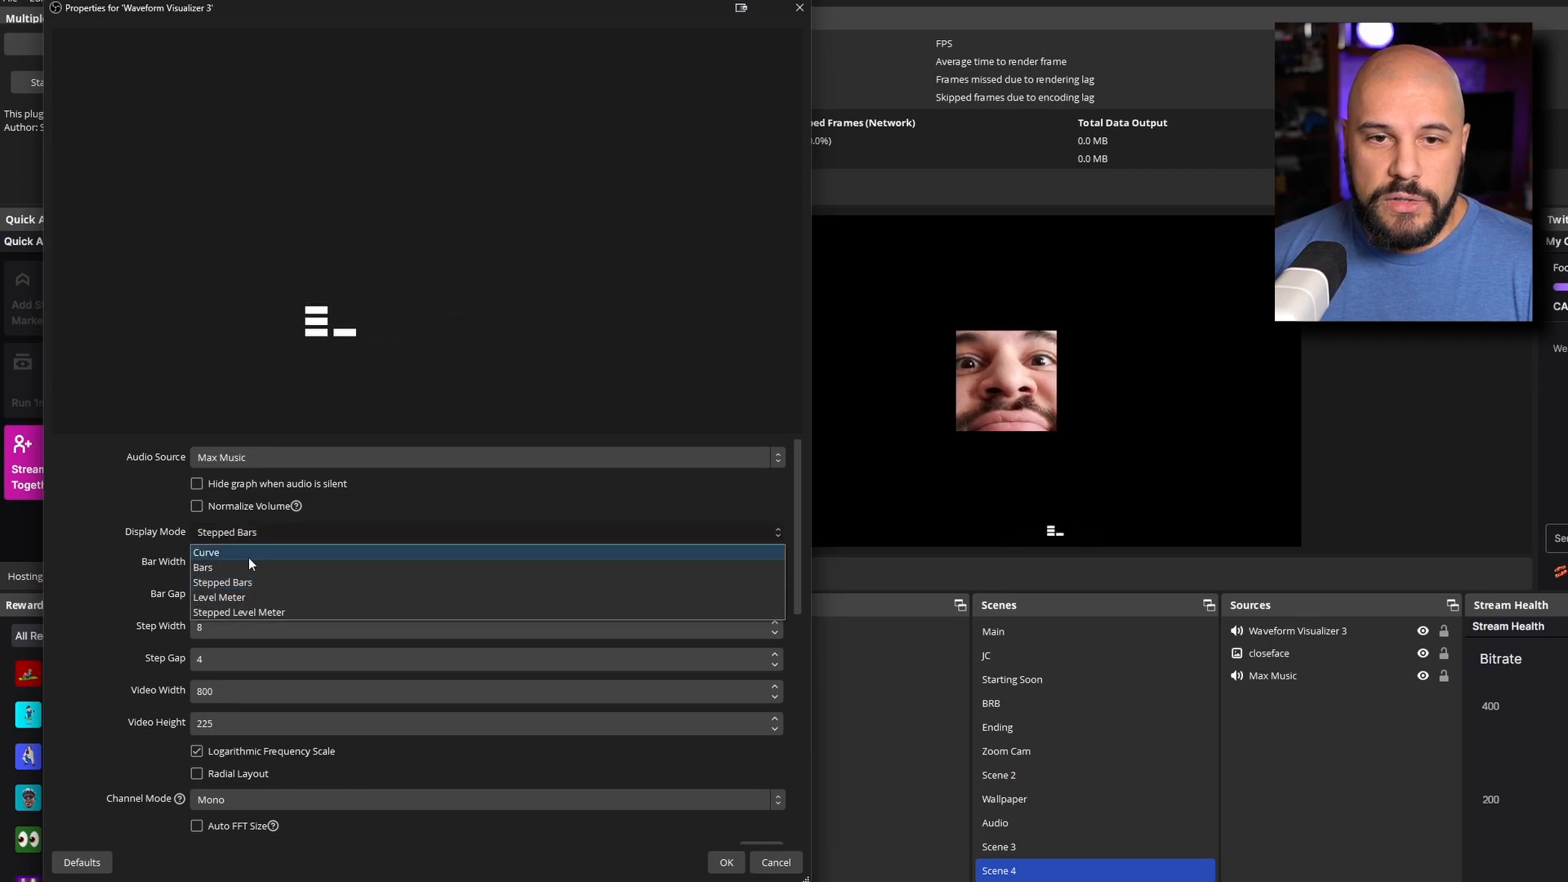
click(229, 600)
click(261, 511)
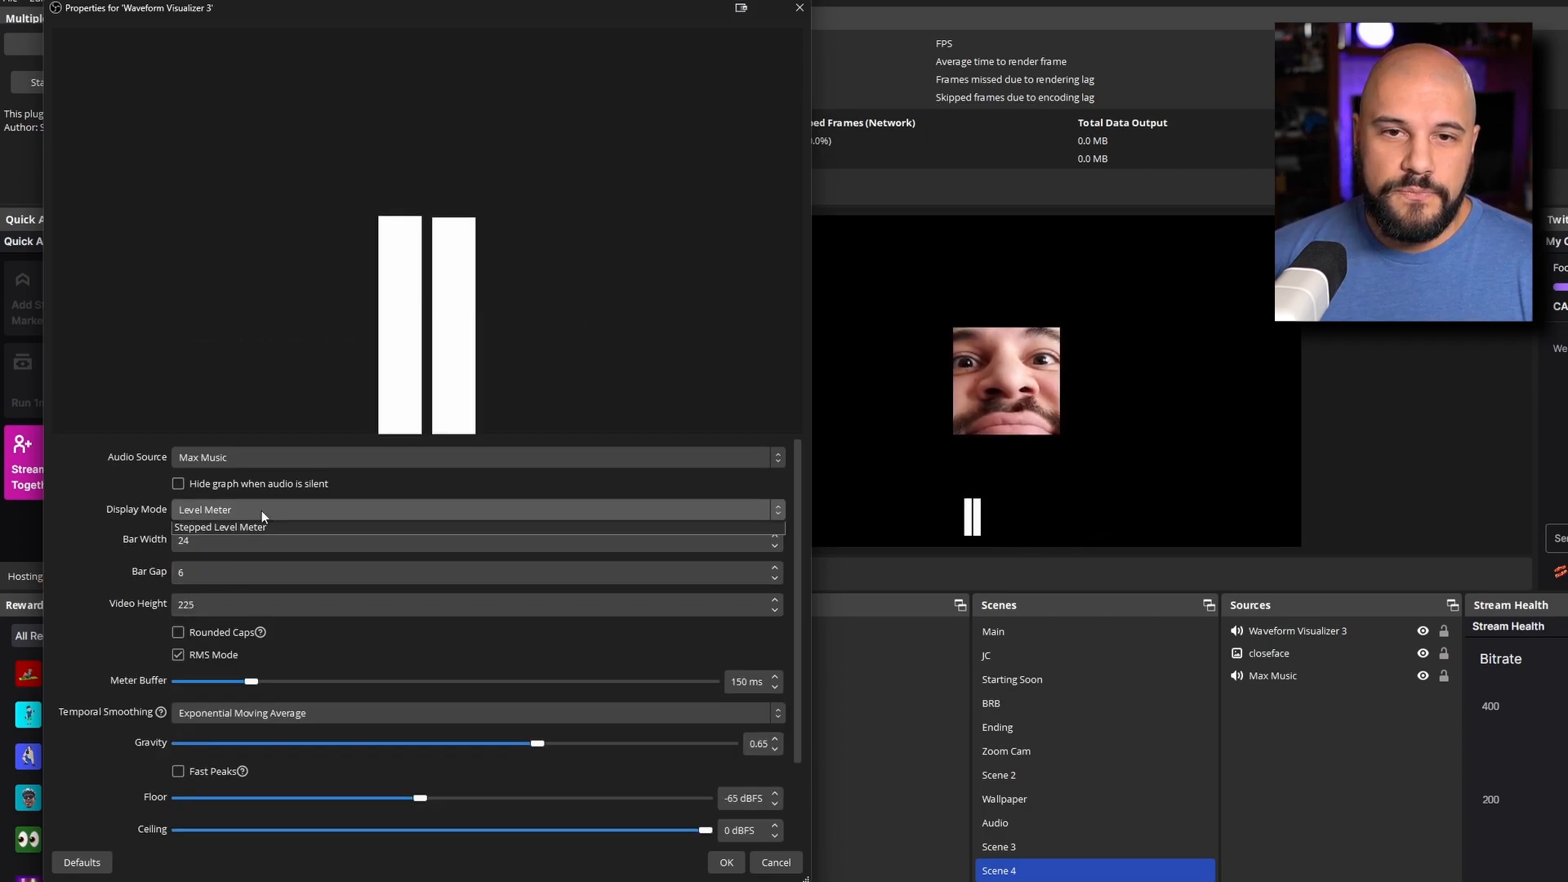
click(228, 591)
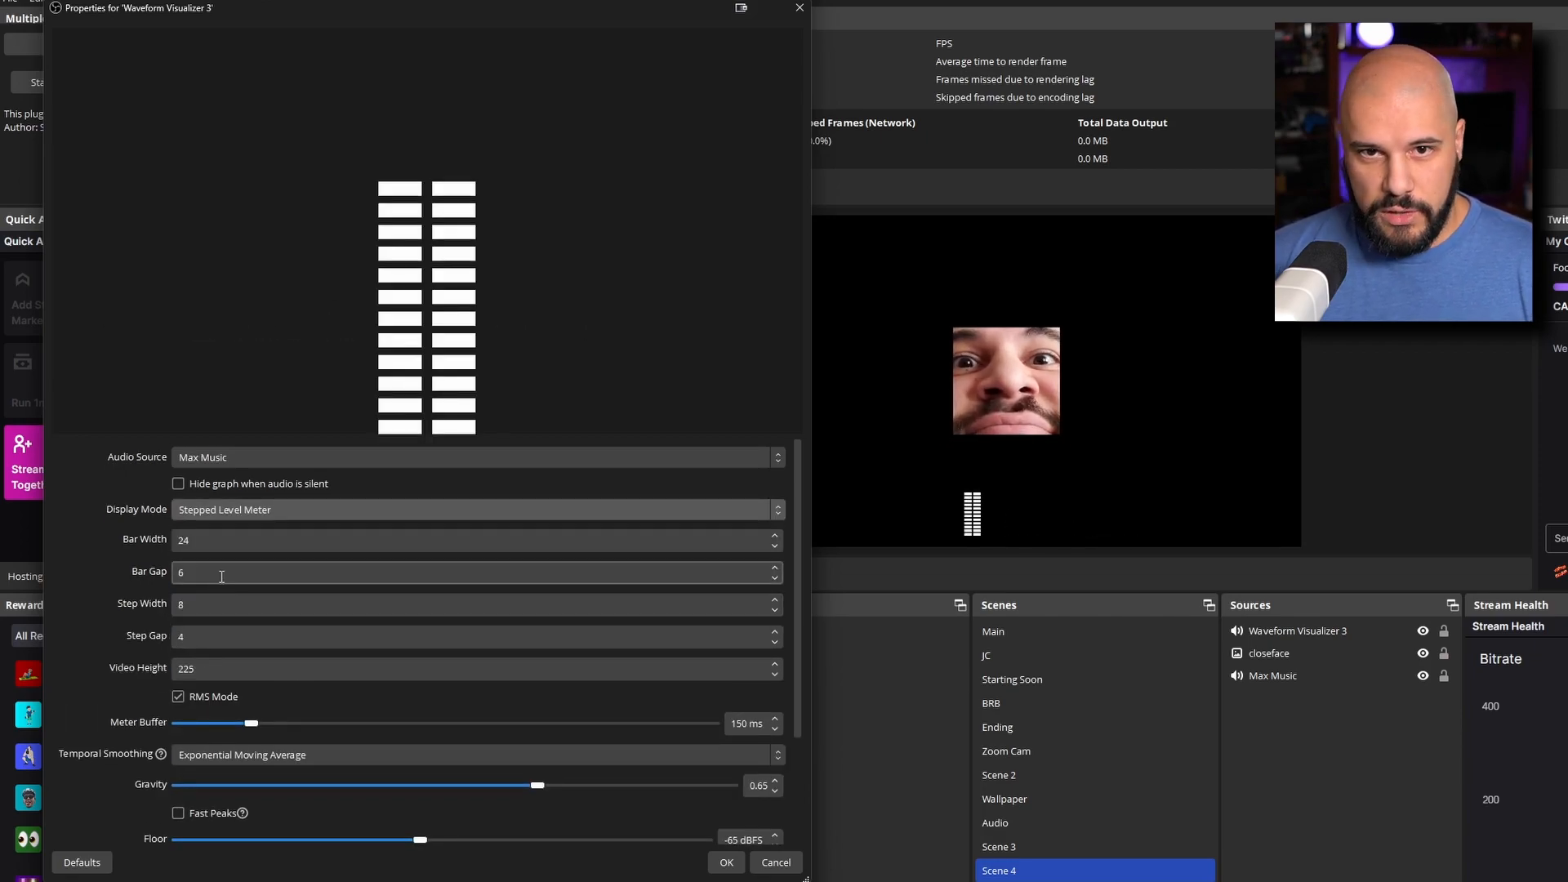
Switch the visualizer's display mode to Curve and enable Radial Layout
click(228, 512)
click(223, 531)
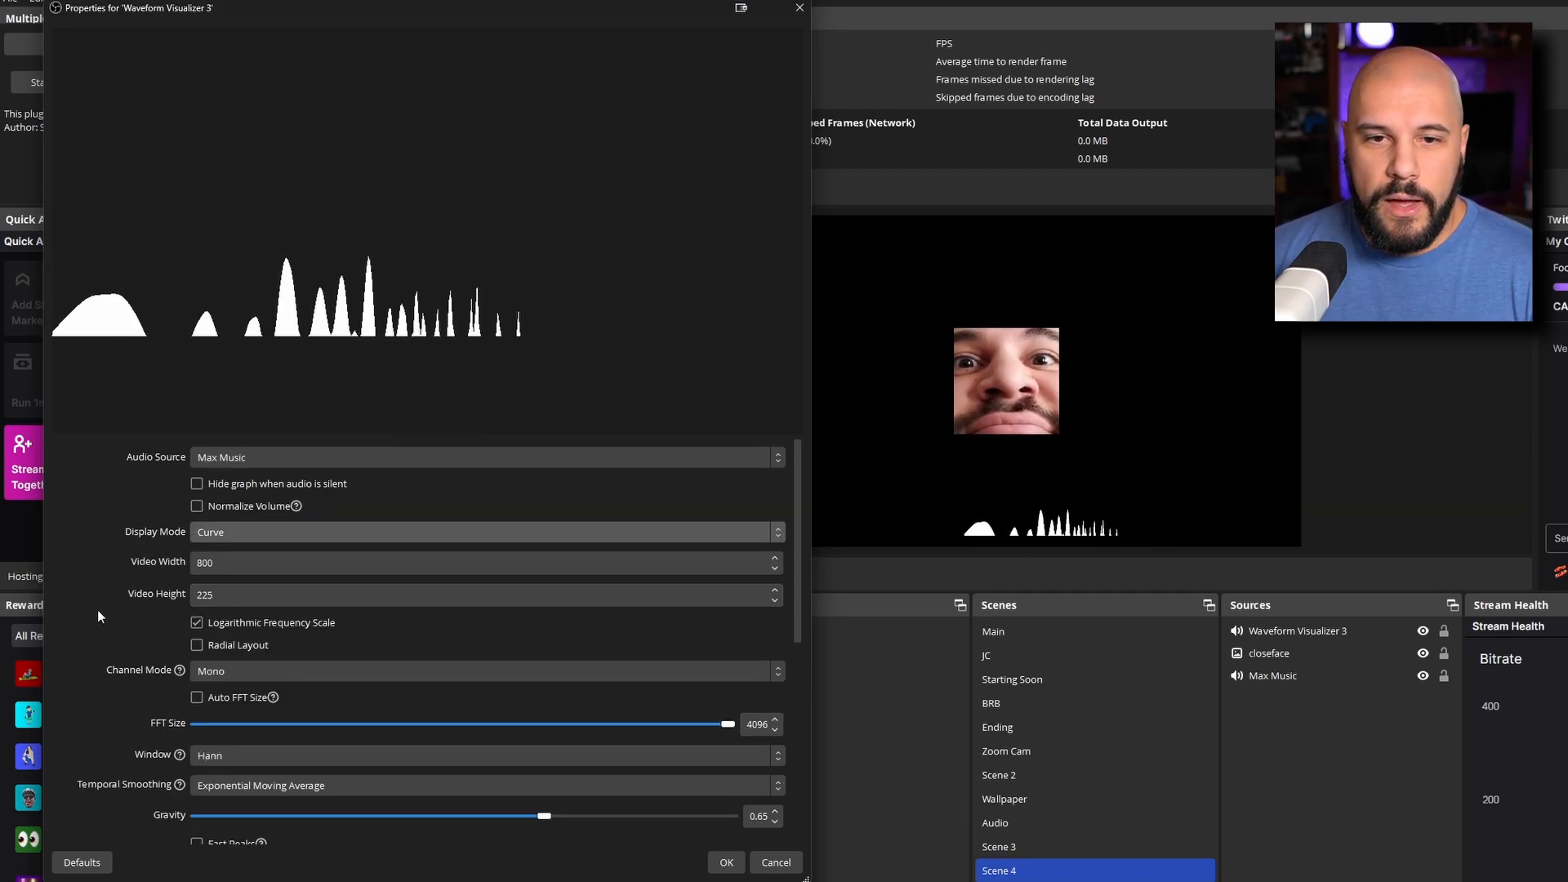
click(198, 645)
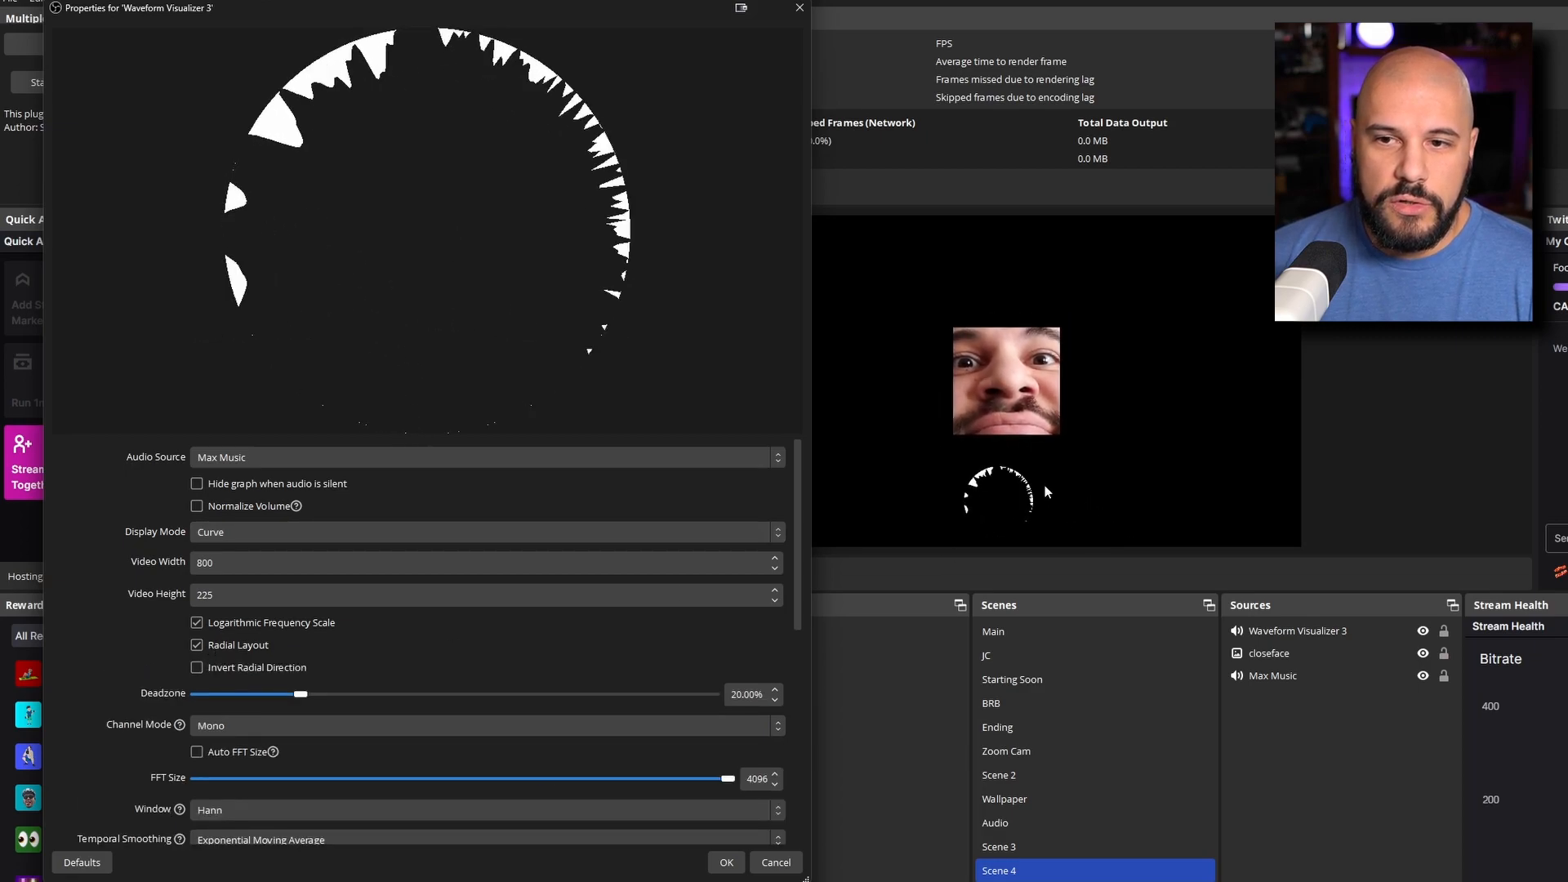
Fit the radial waveform visualizer to the whole canvas so that it surrounds the face image
click(1011, 493)
right_click(1011, 494)
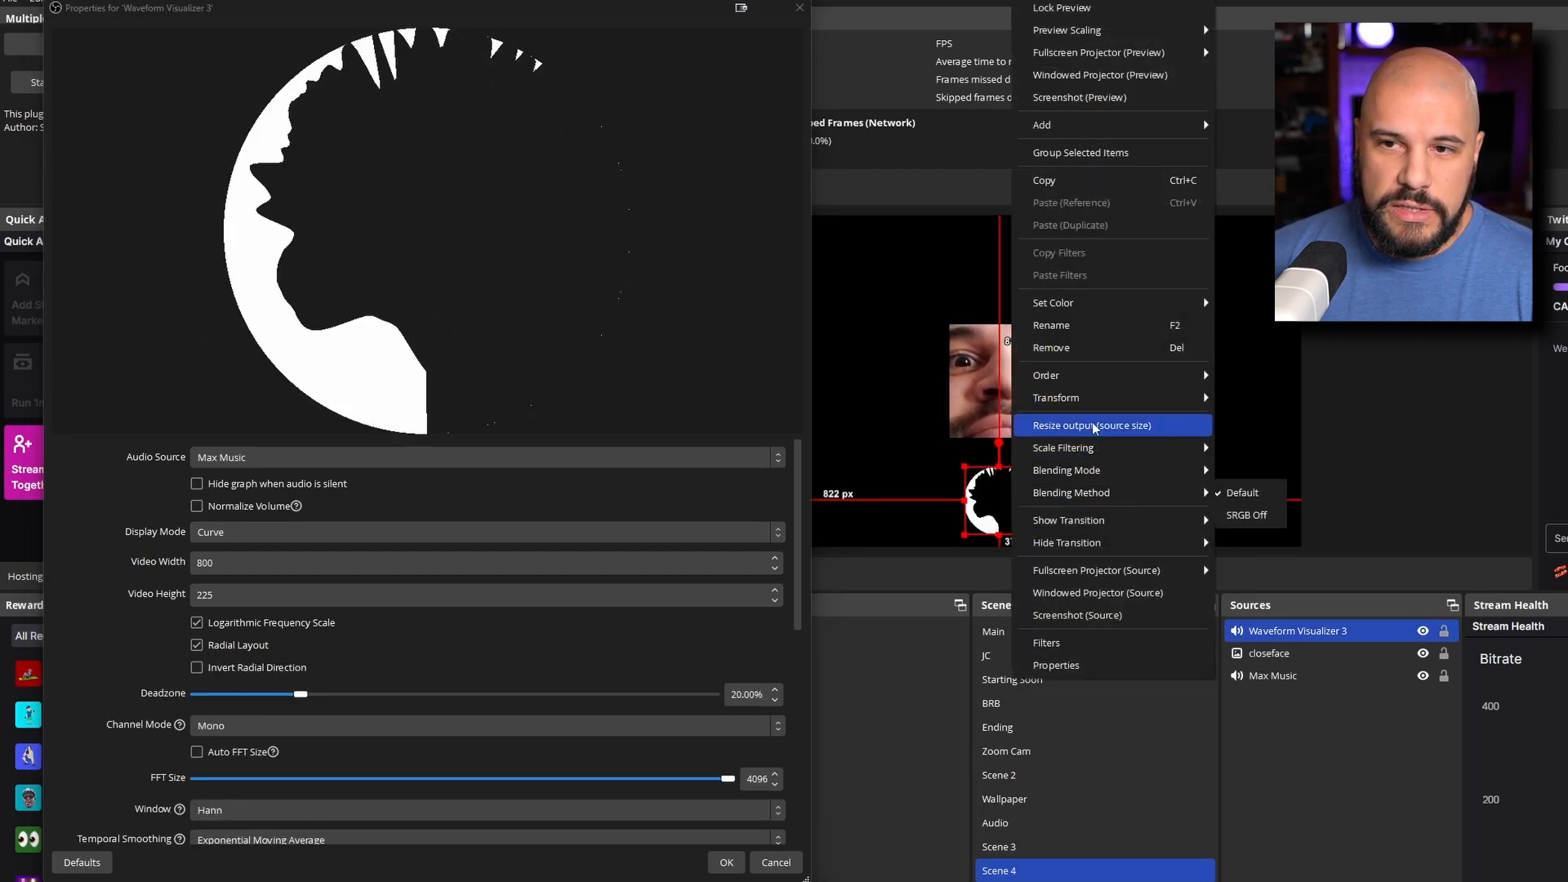
mouse_move(1062, 398)
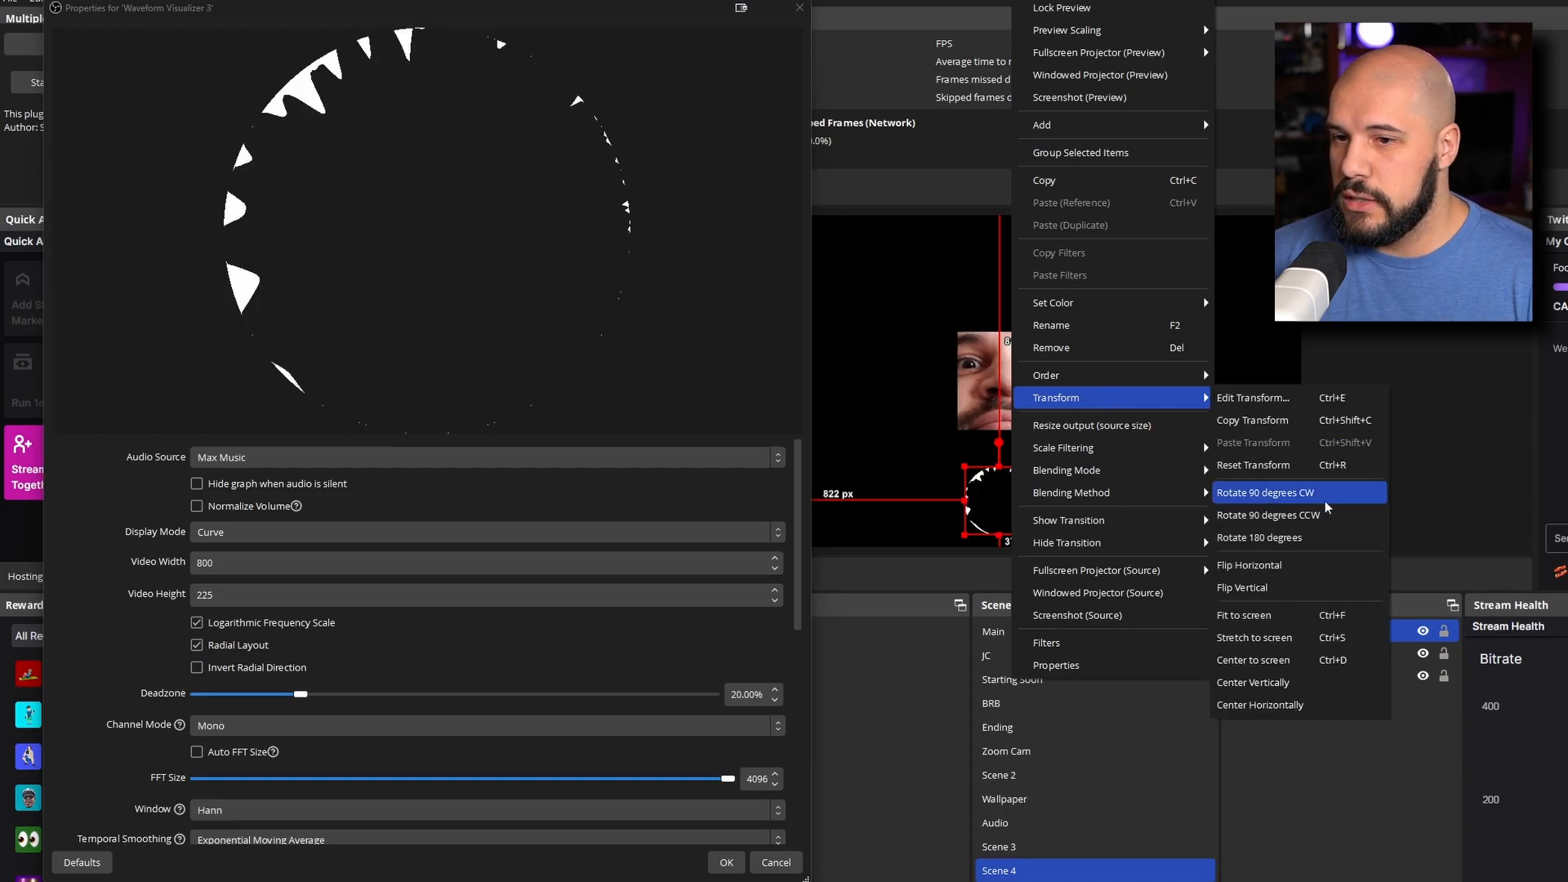
click(1278, 614)
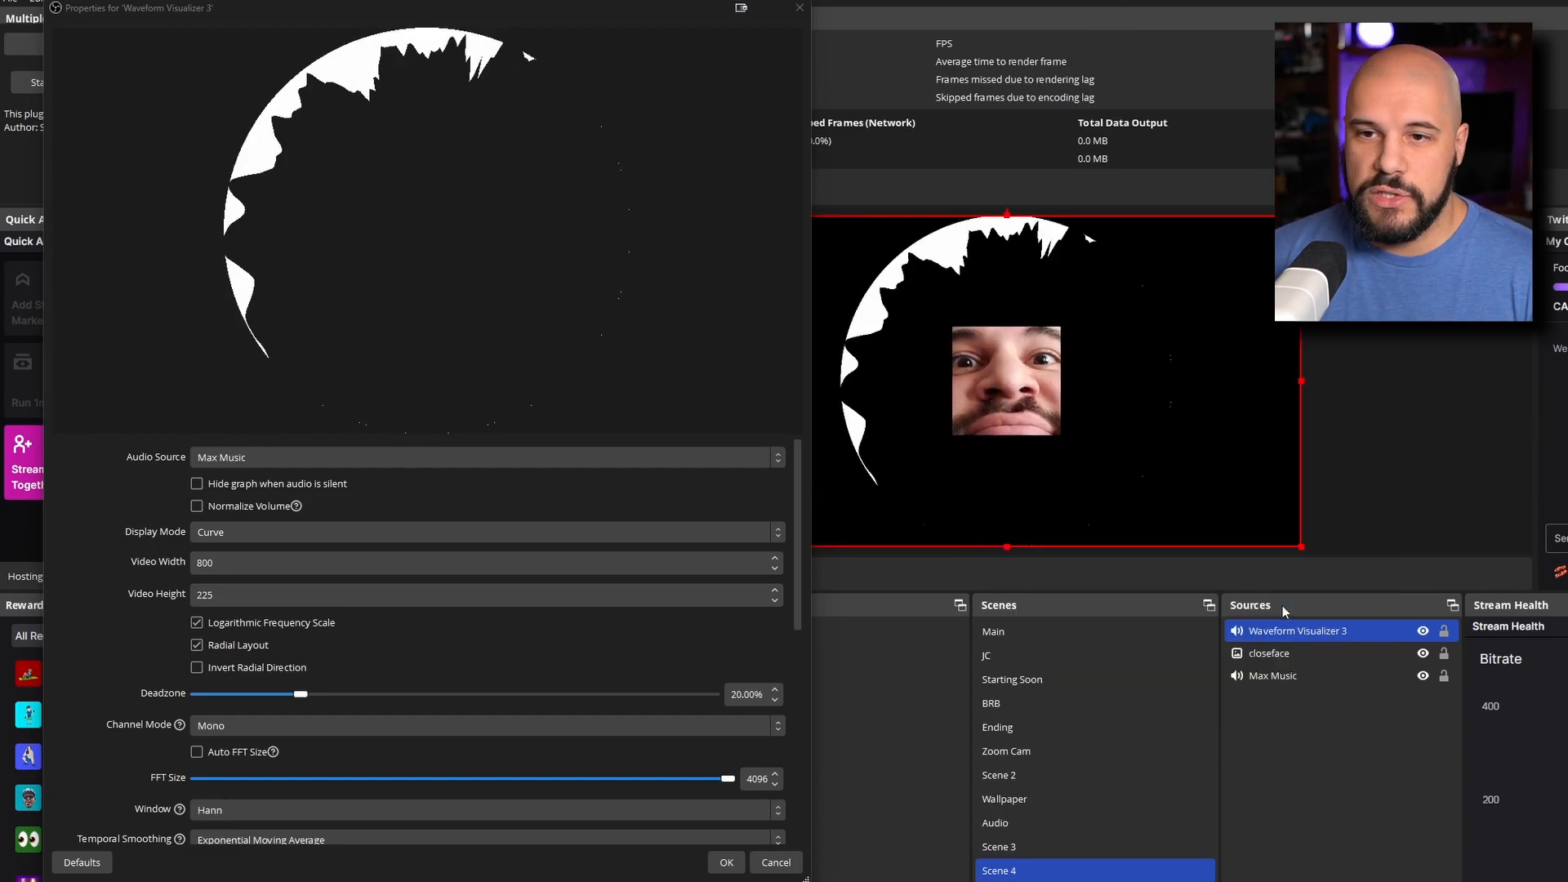
Invert the visualizer's radial direction, set the Deadzone to 54.00%, and enable Normalize Volume
click(292, 668)
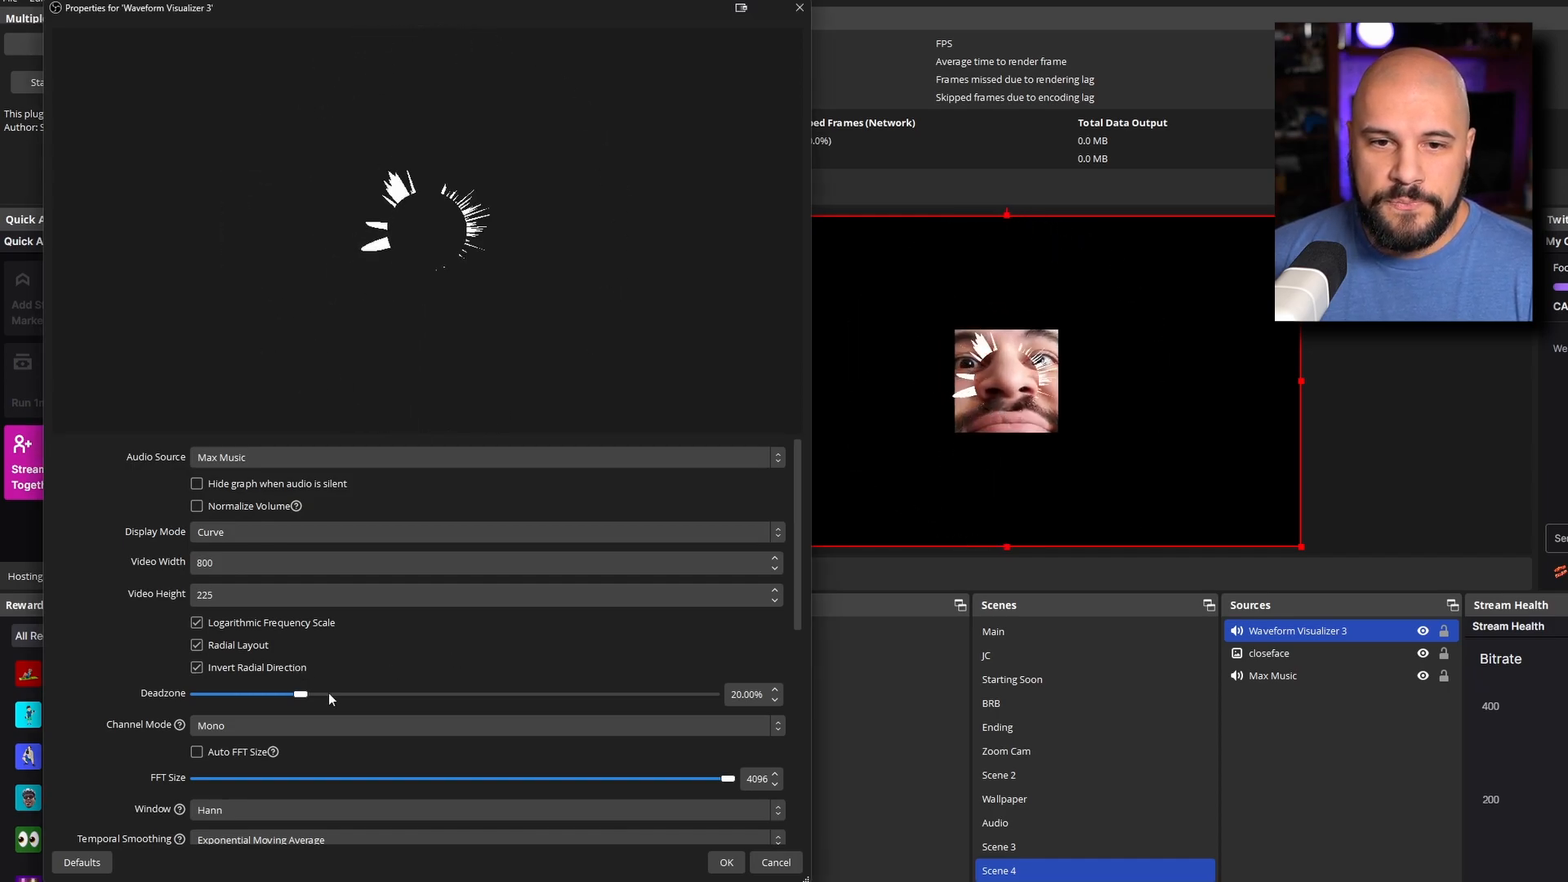
drag(305, 694, 504, 693)
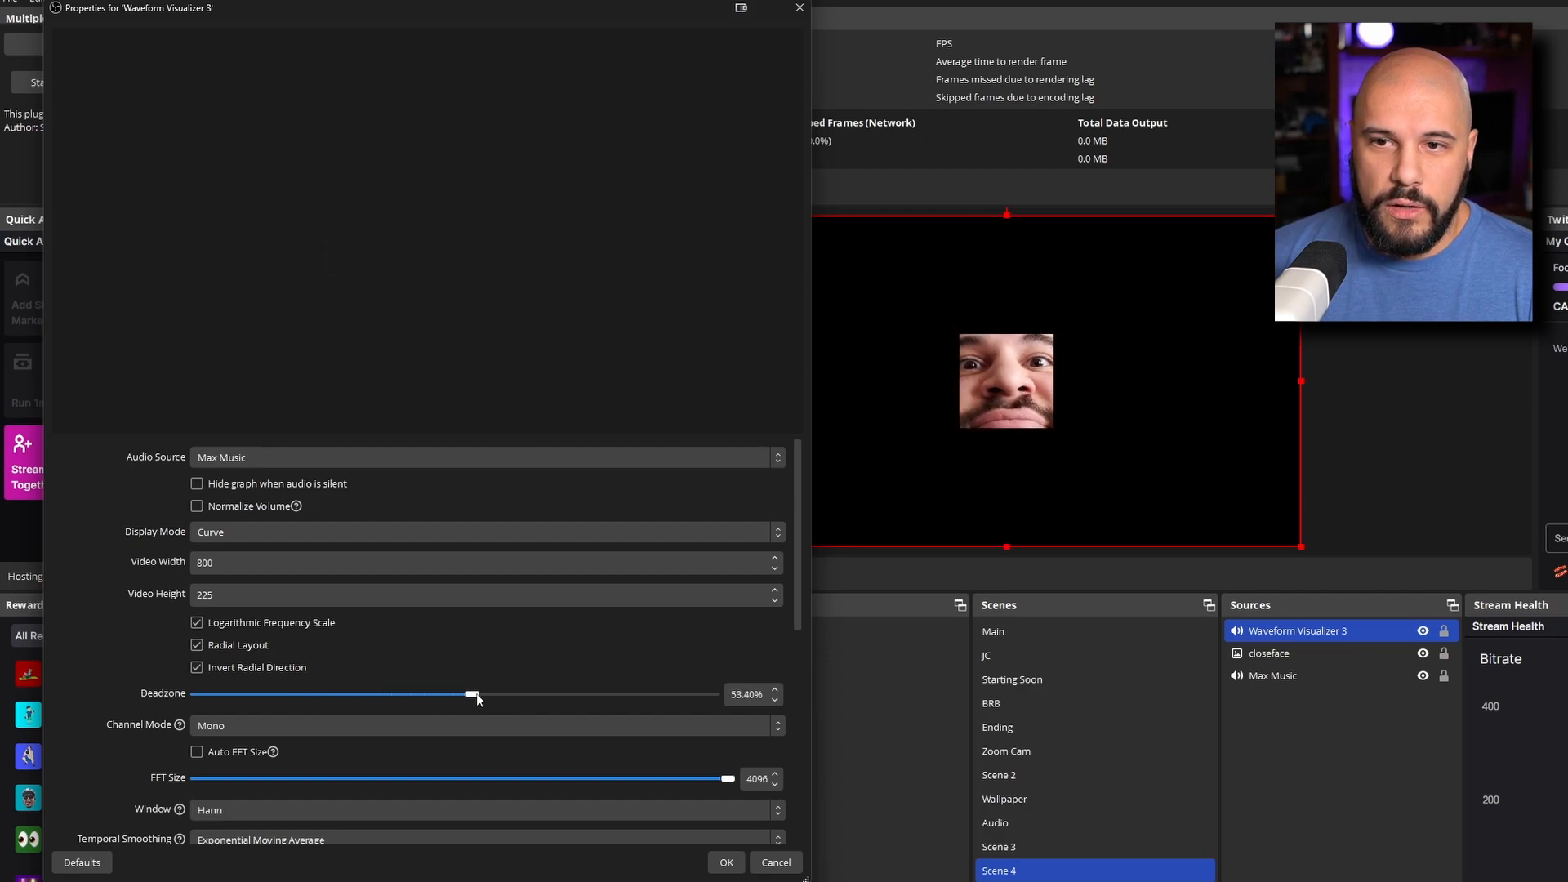
drag(515, 708, 476, 696)
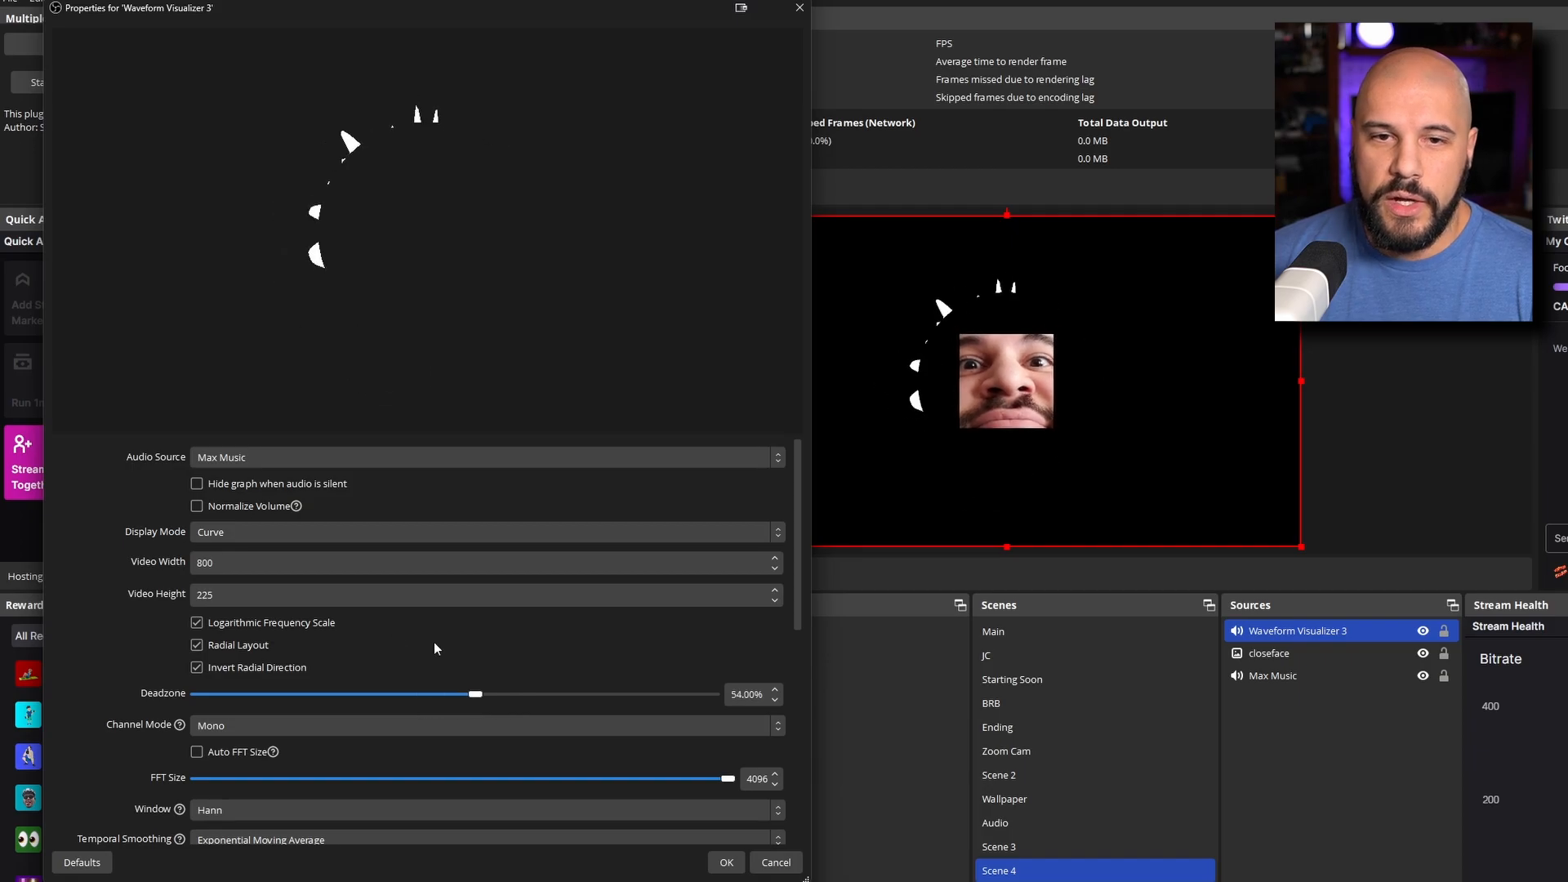
click(196, 506)
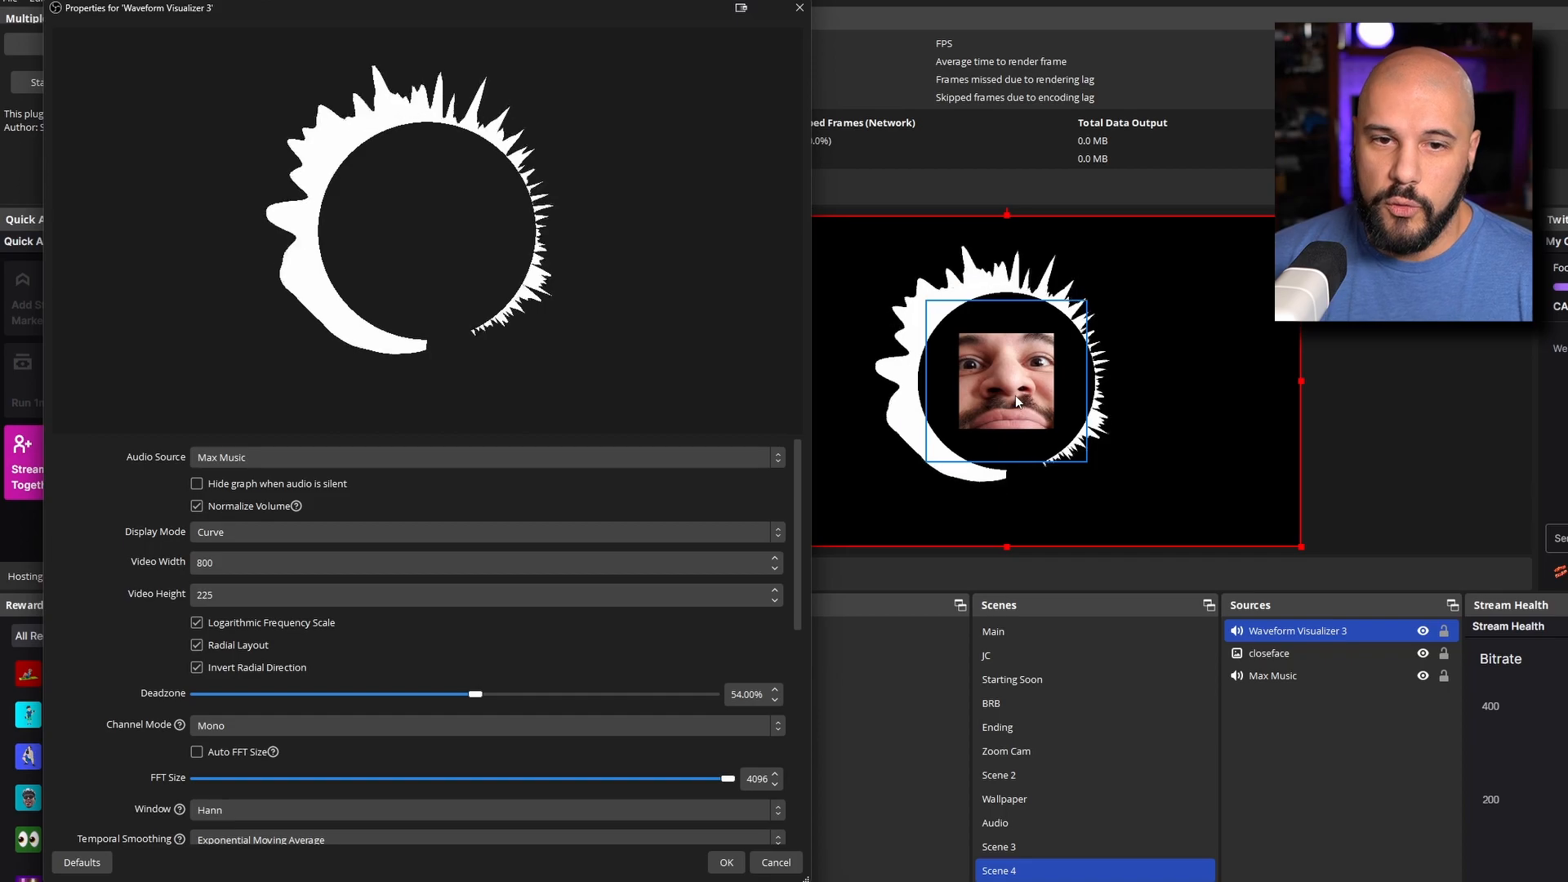
Try the visualizer's Gravity at 0.84 and 0.00, settle on 0.92, and enable Fast Peaks
scroll(418, 634, down, 1)
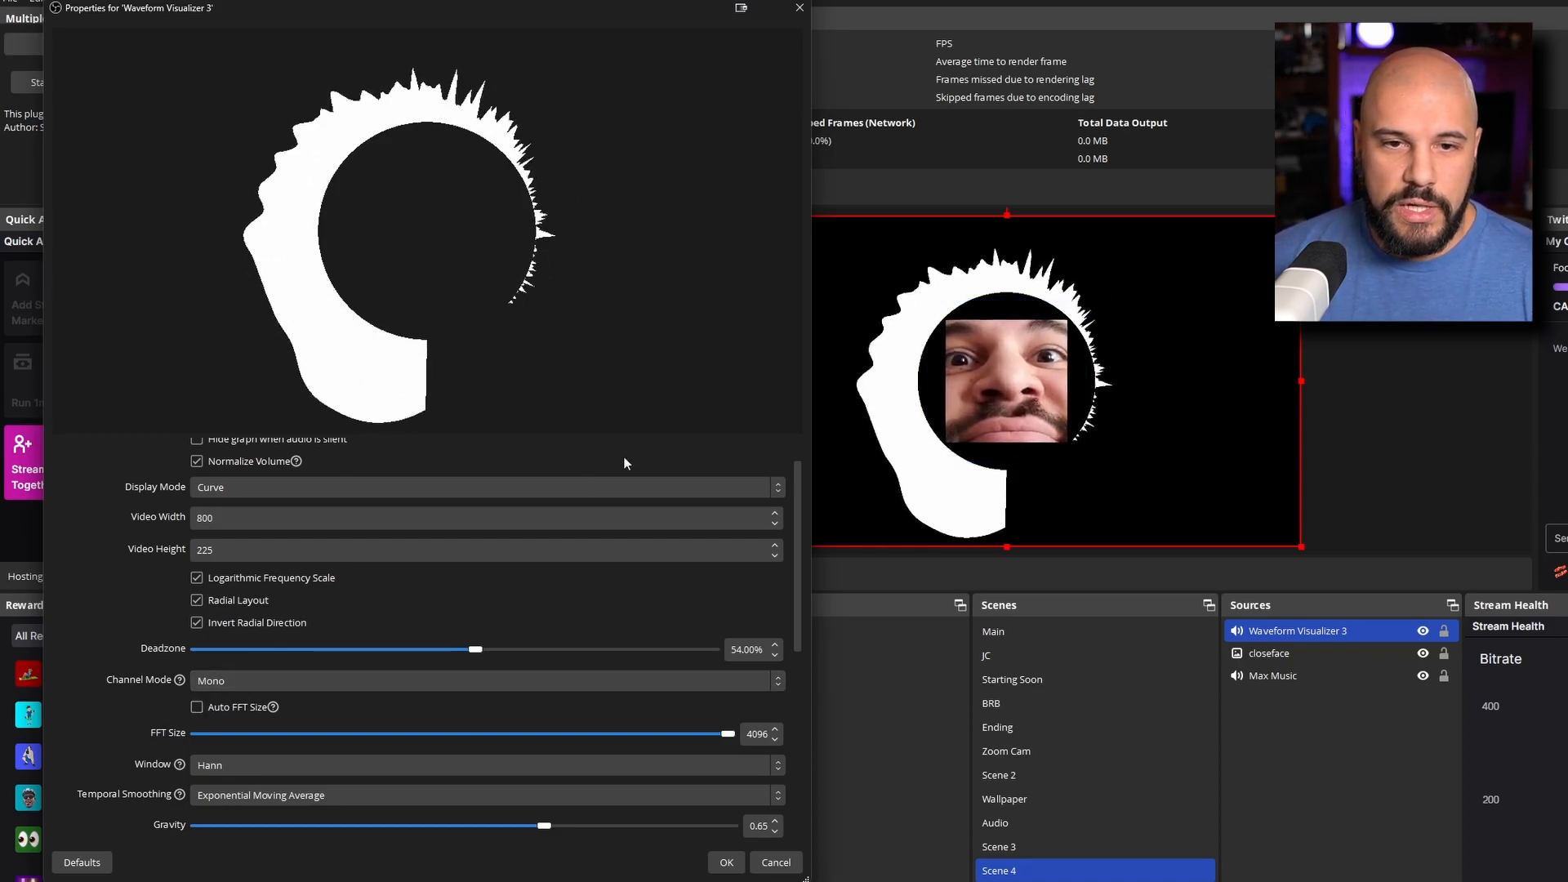
scroll(126, 703, down, 1)
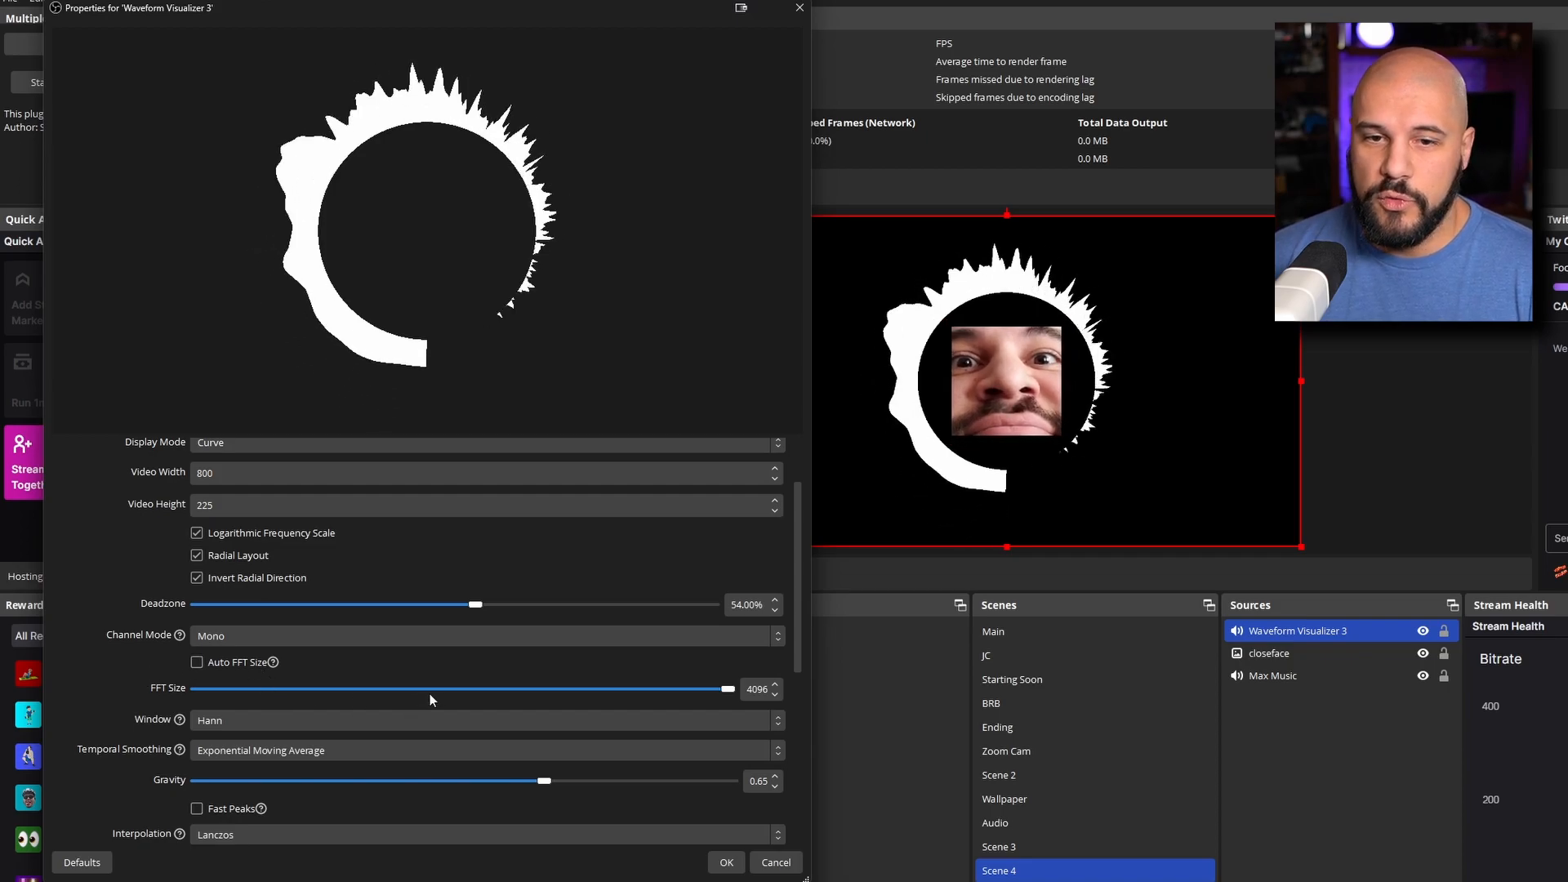
scroll(130, 688, down, 1)
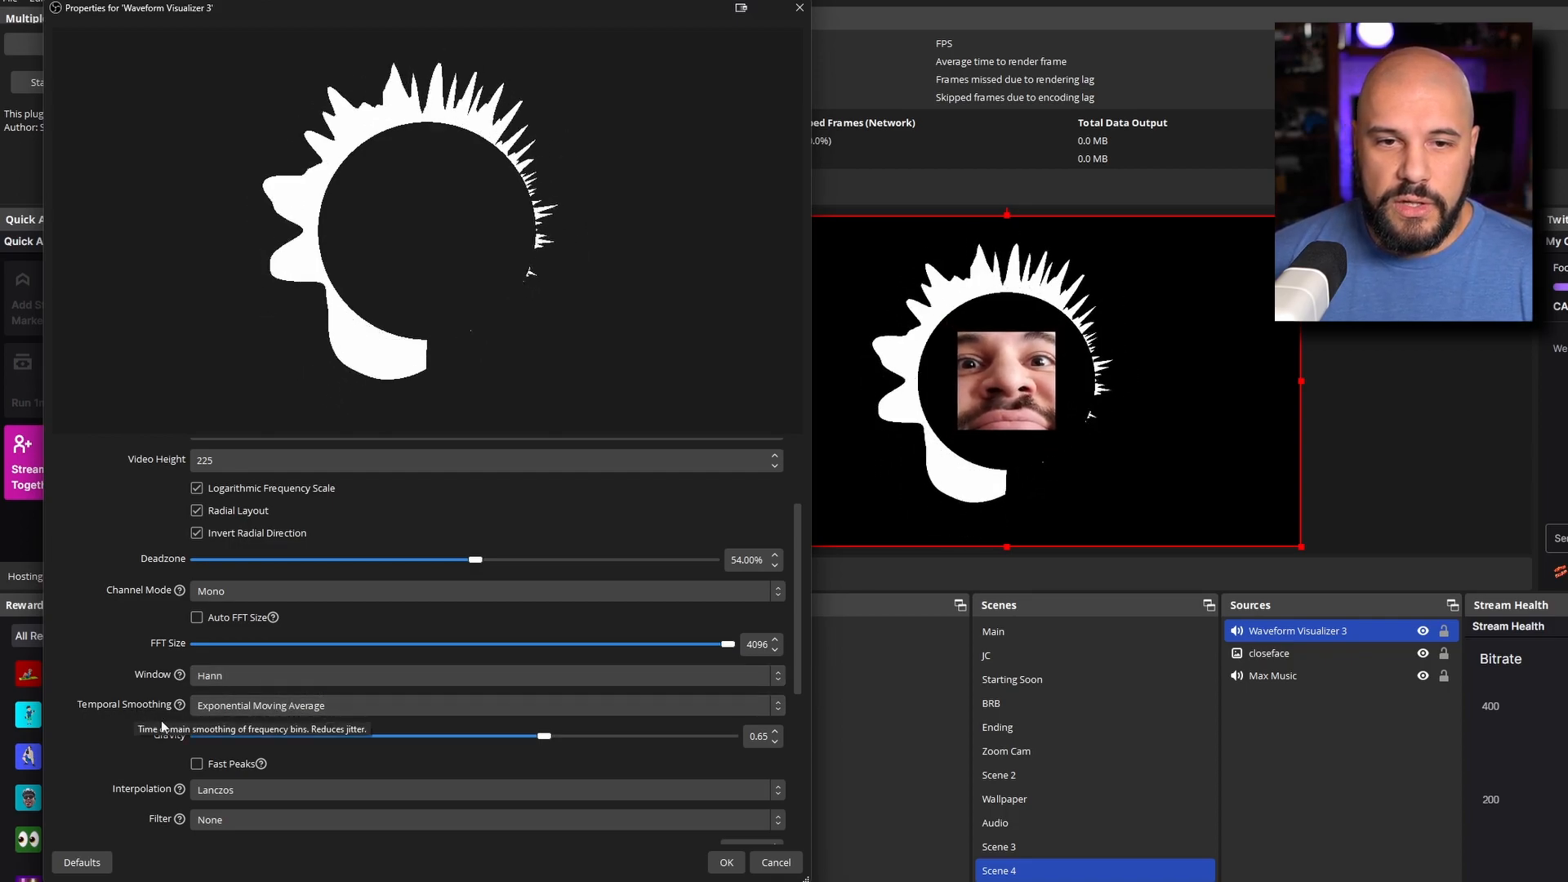
scroll(167, 749, down, 1)
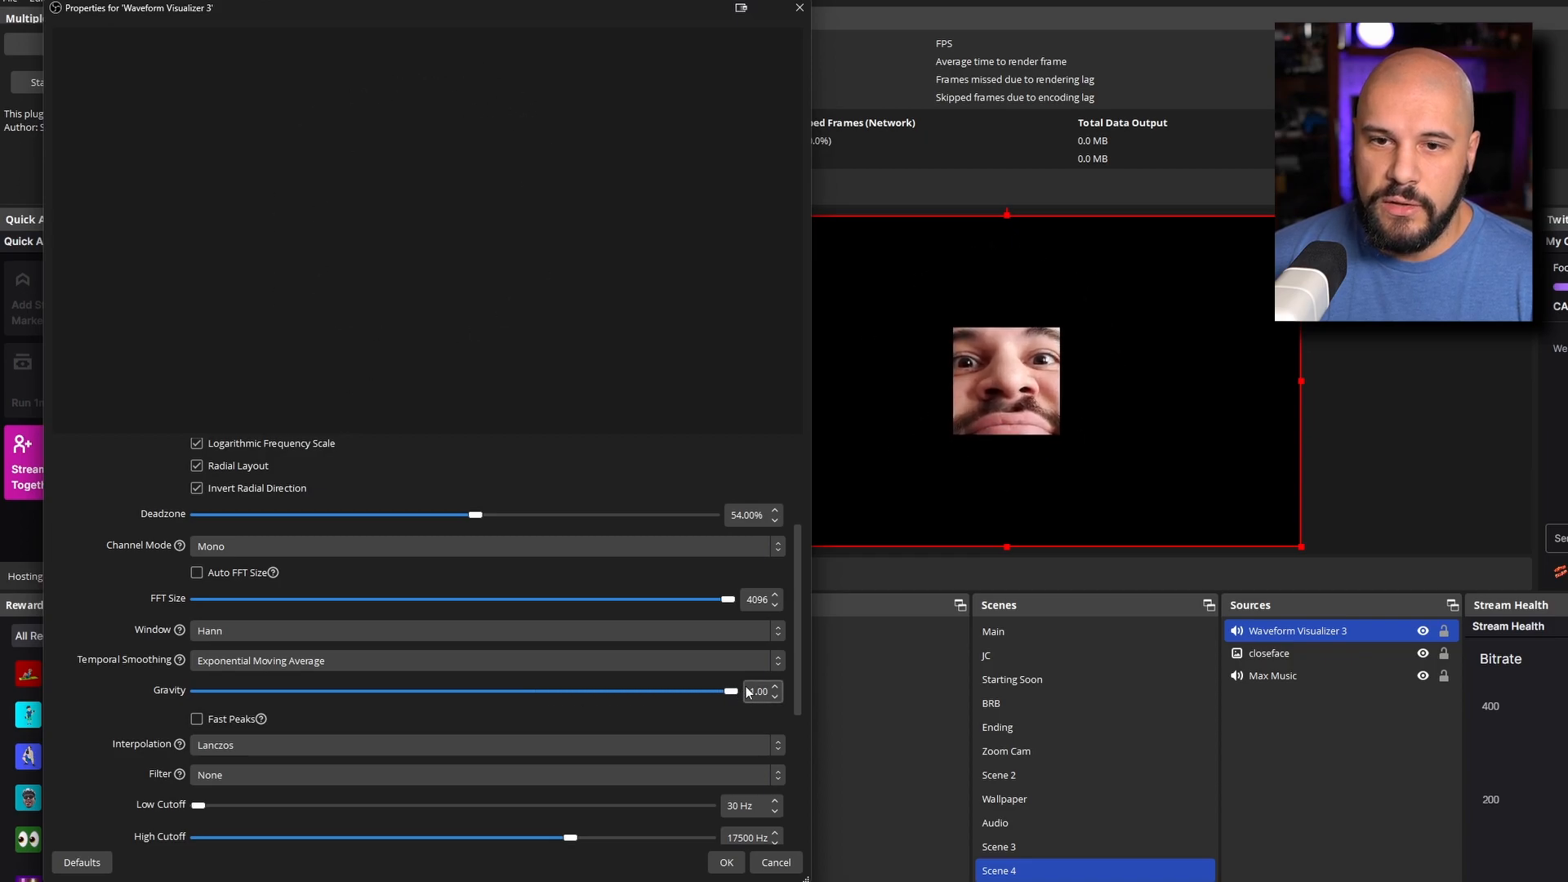
drag(733, 691, 651, 700)
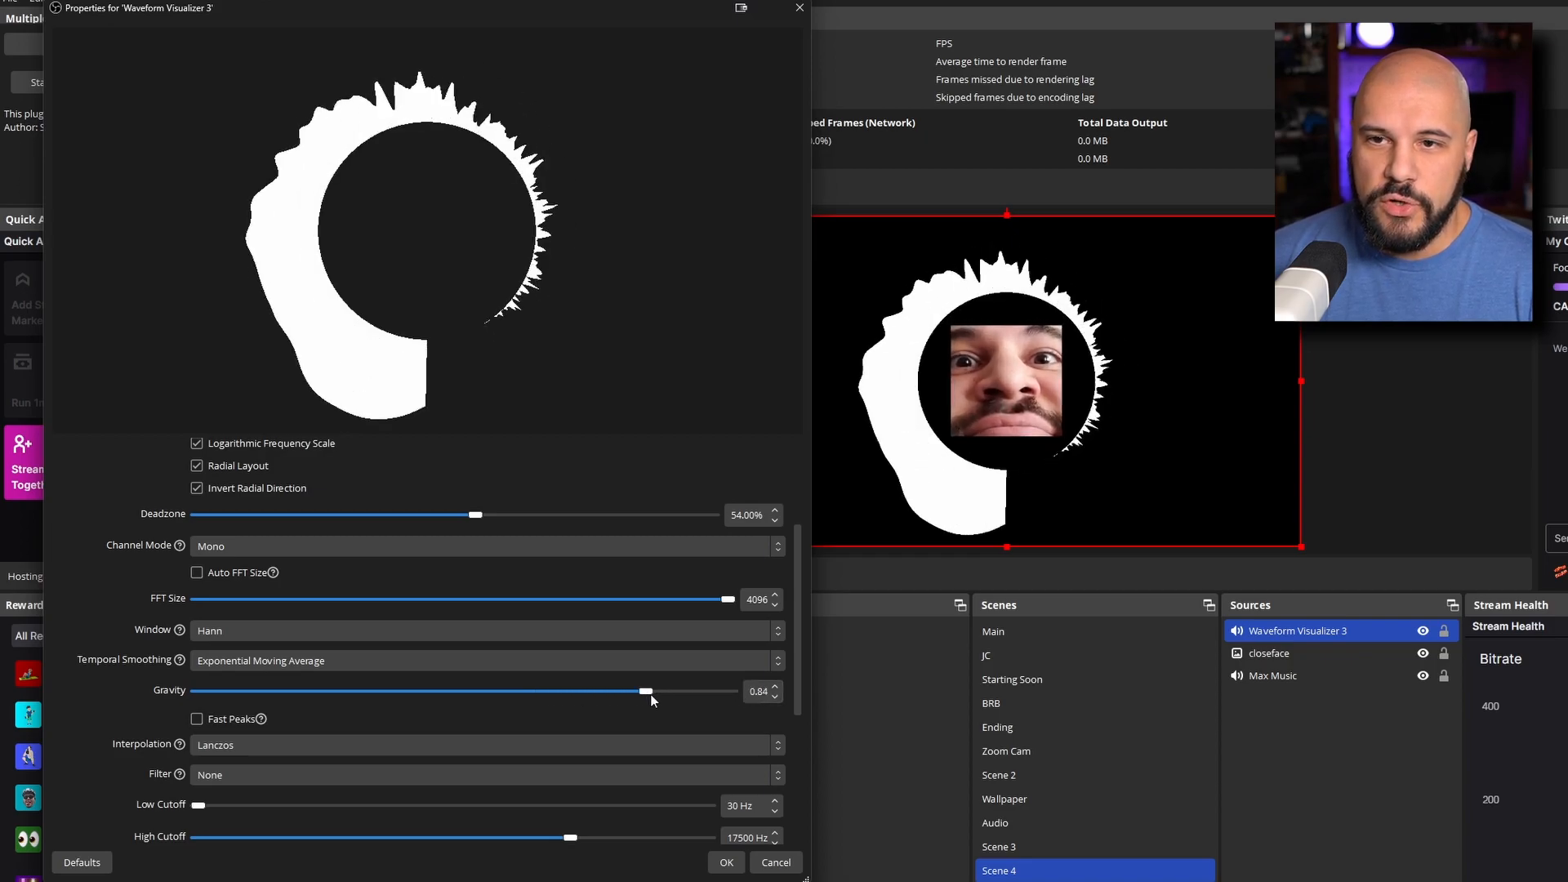
drag(649, 699, 223, 701)
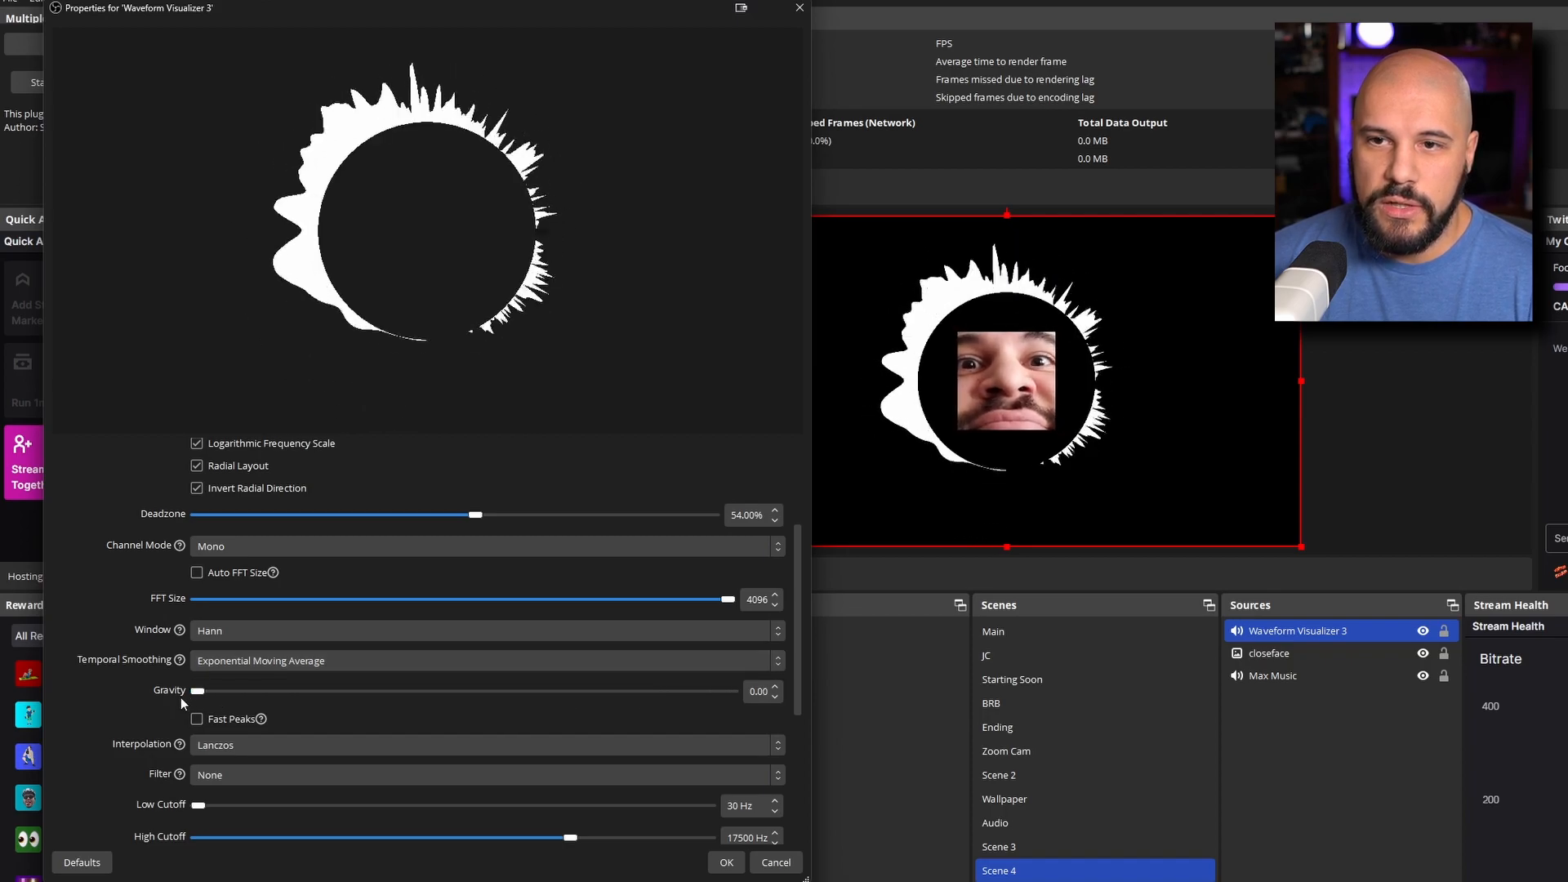
drag(181, 701, 642, 696)
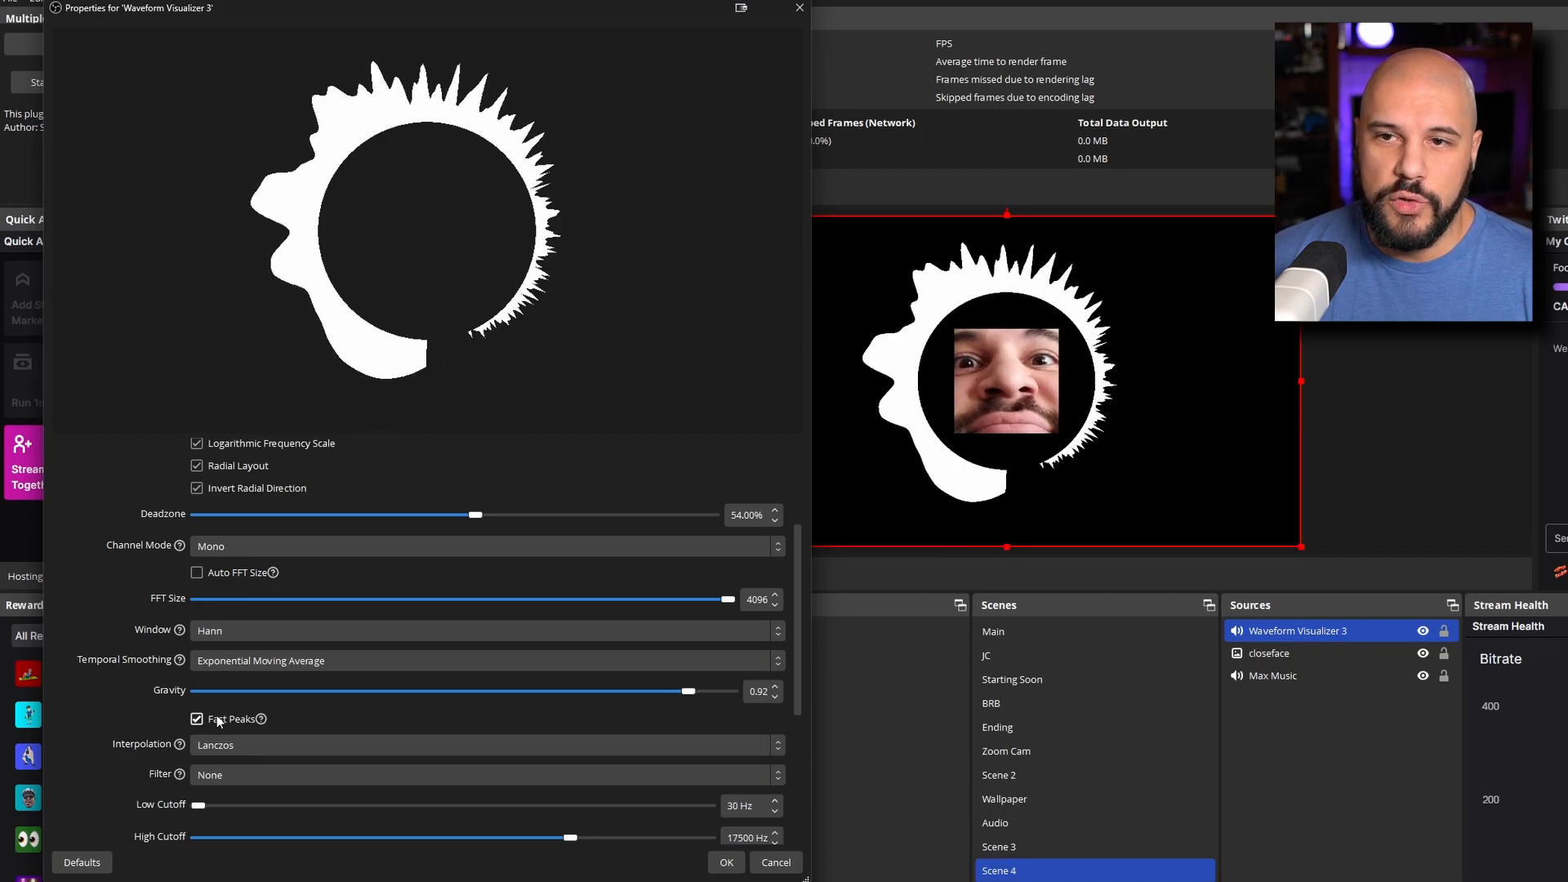
Apply a Gaussian filter to the visualizer's curve and set the Filter Radius to 2.94
scroll(290, 661, down, 2)
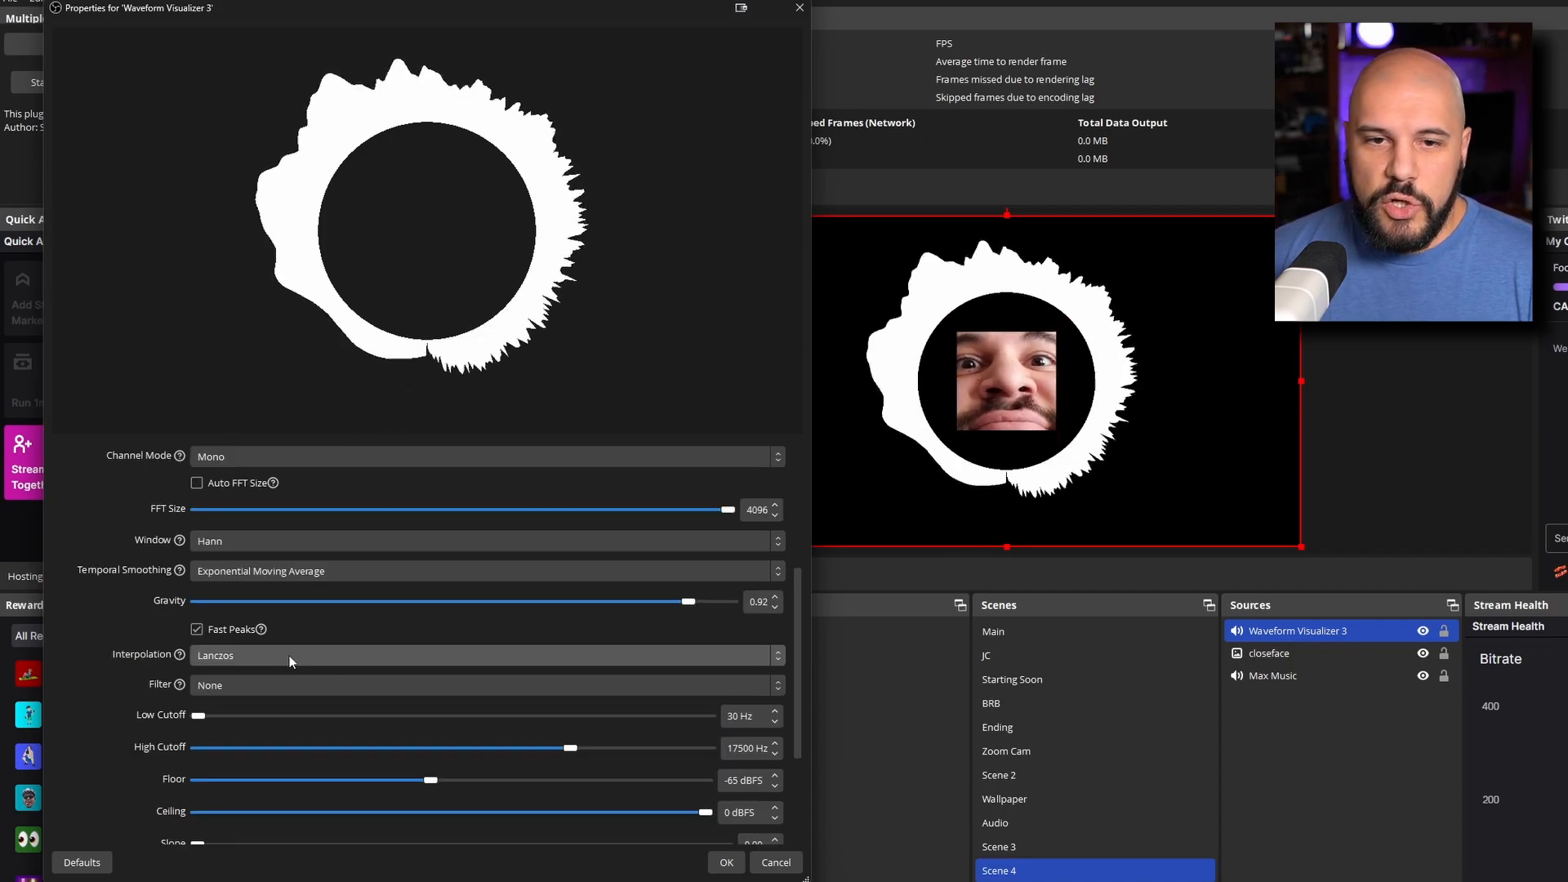
click(251, 688)
click(229, 722)
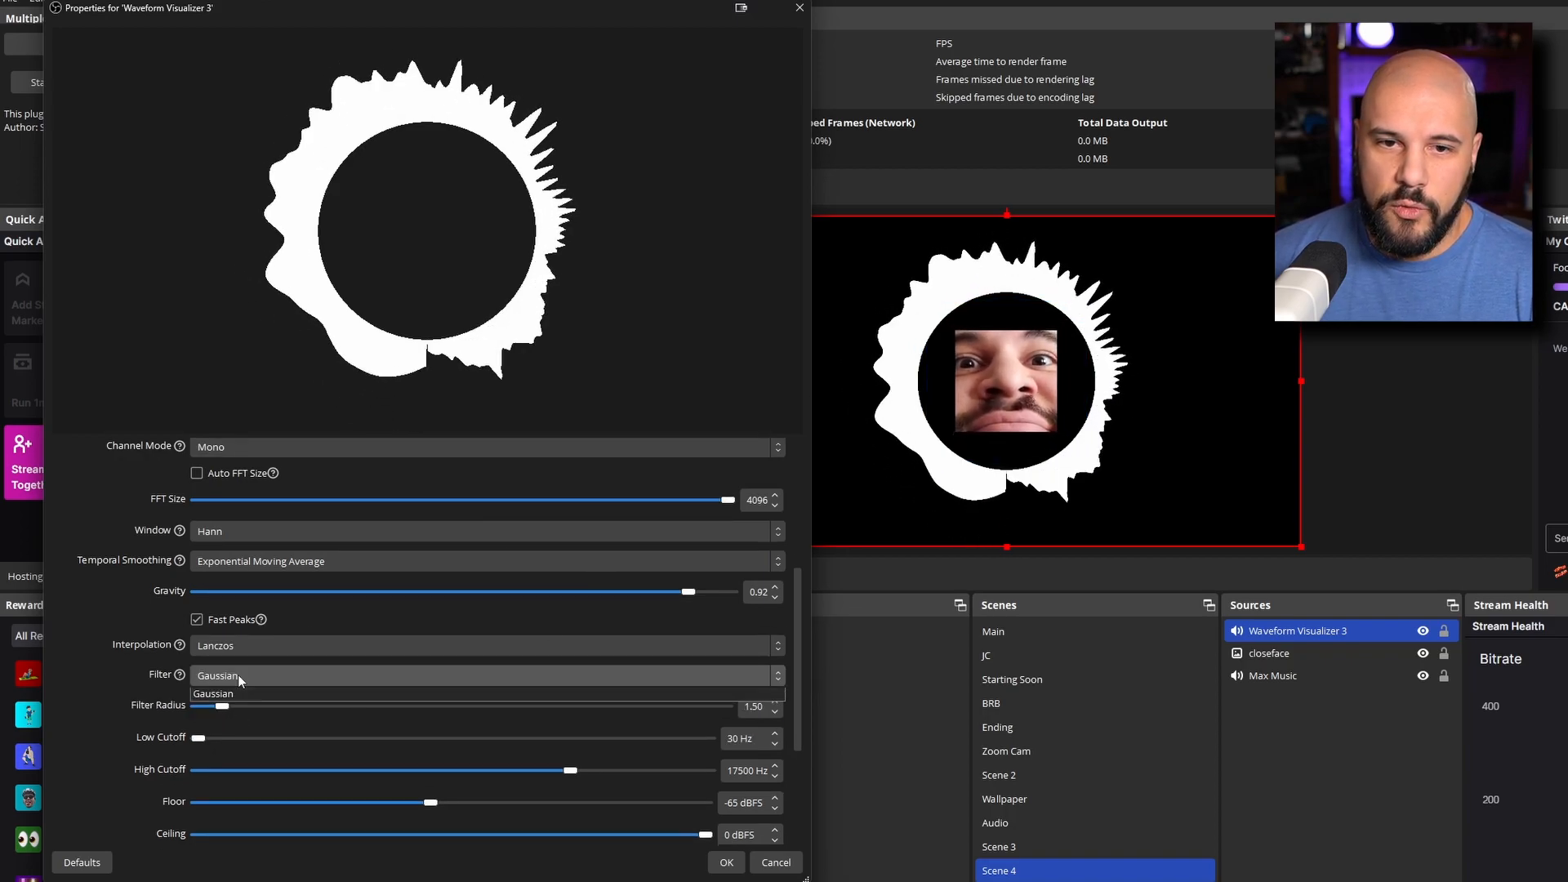
click(219, 689)
click(277, 684)
click(237, 718)
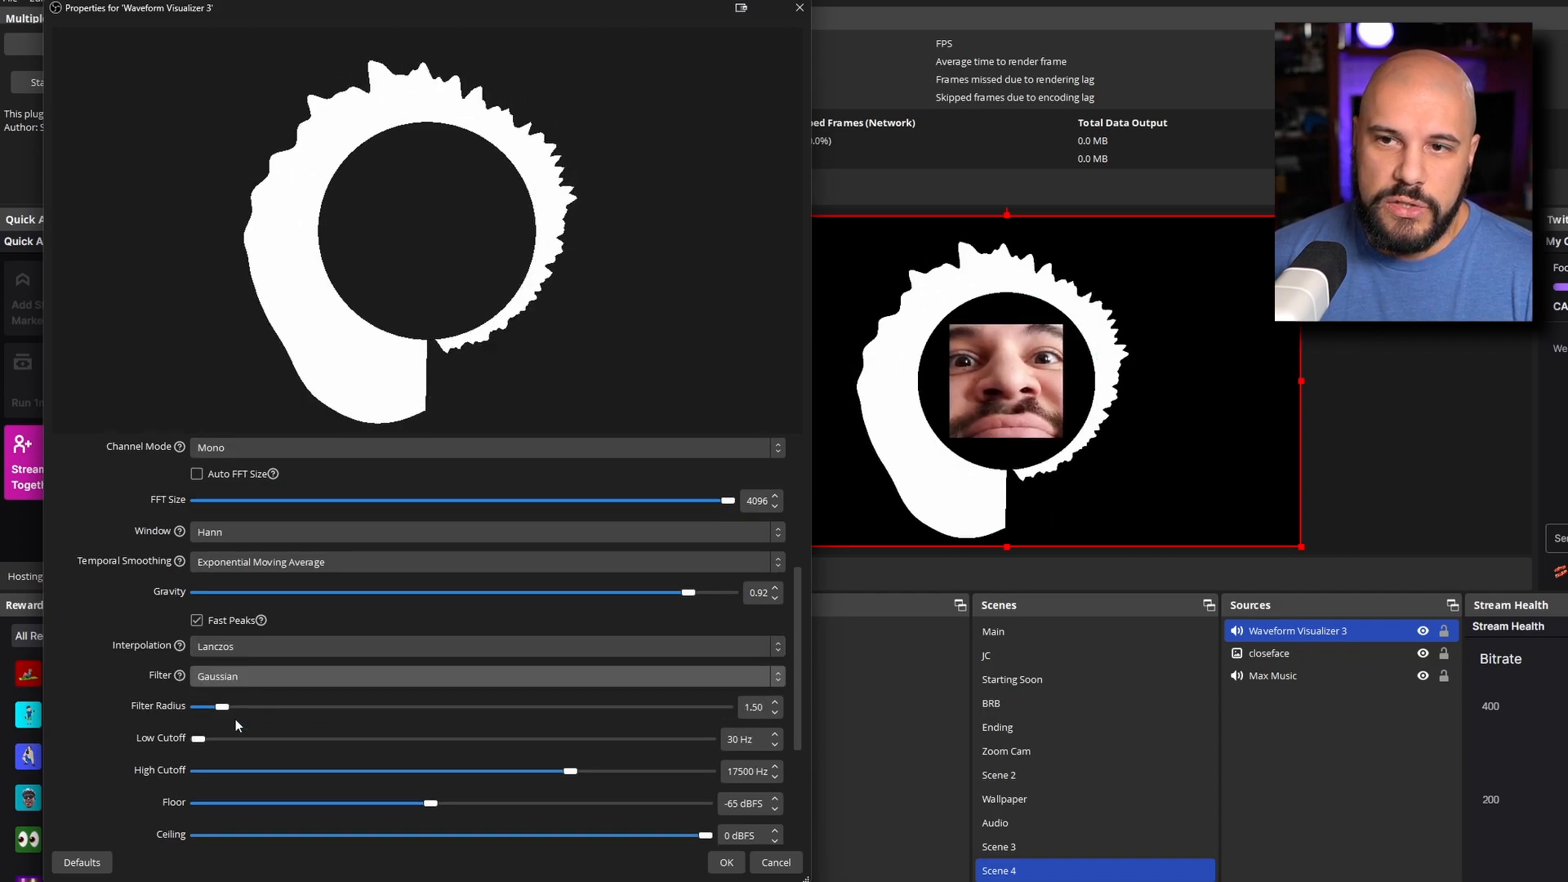
scroll(111, 671, down, 1)
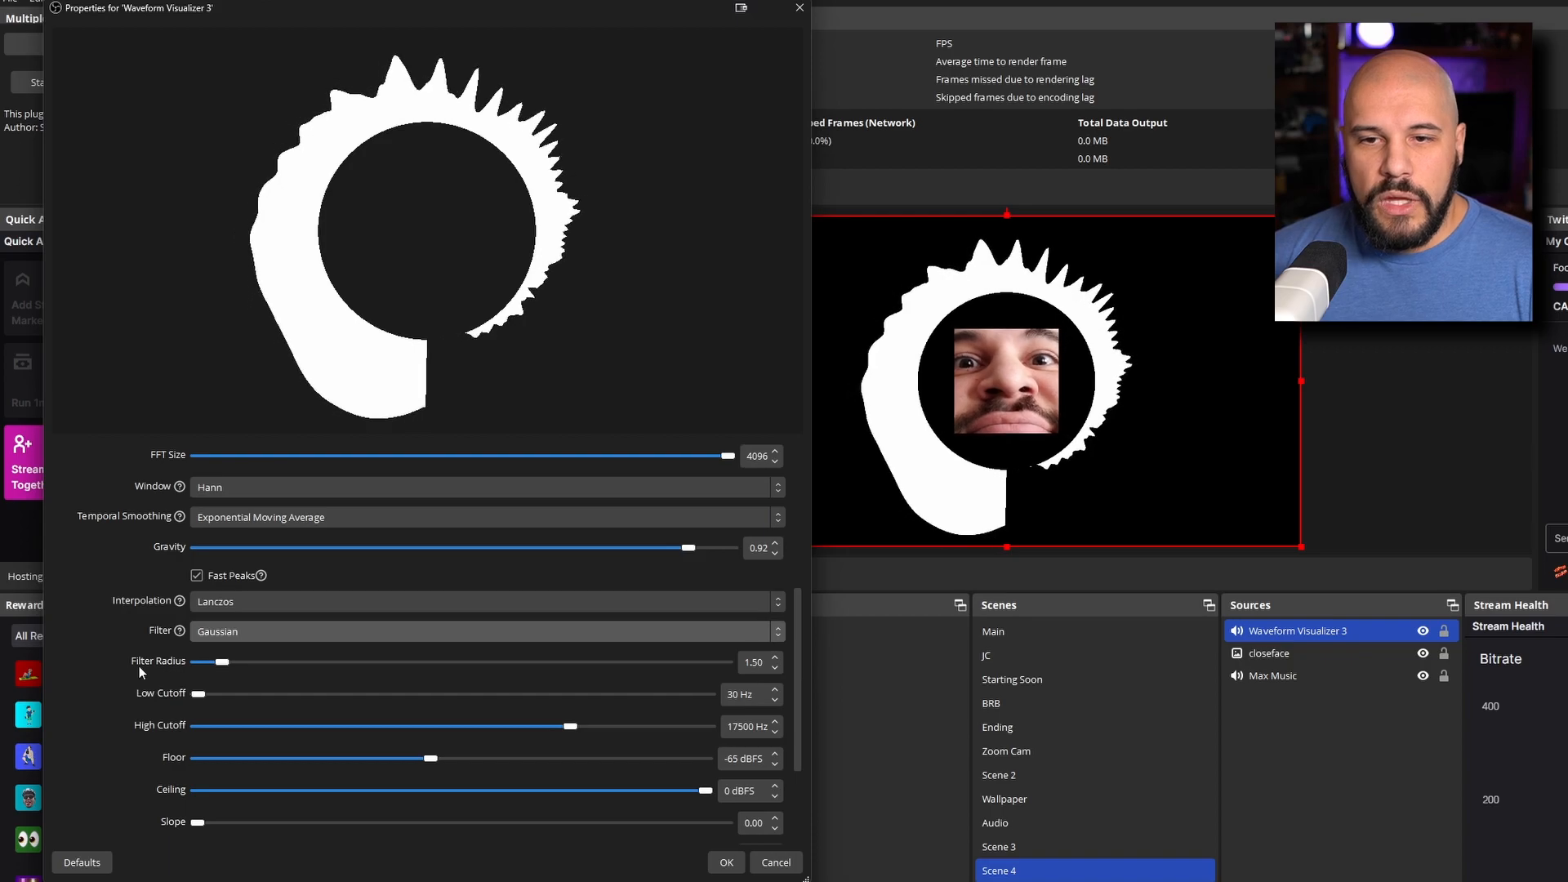
click(232, 660)
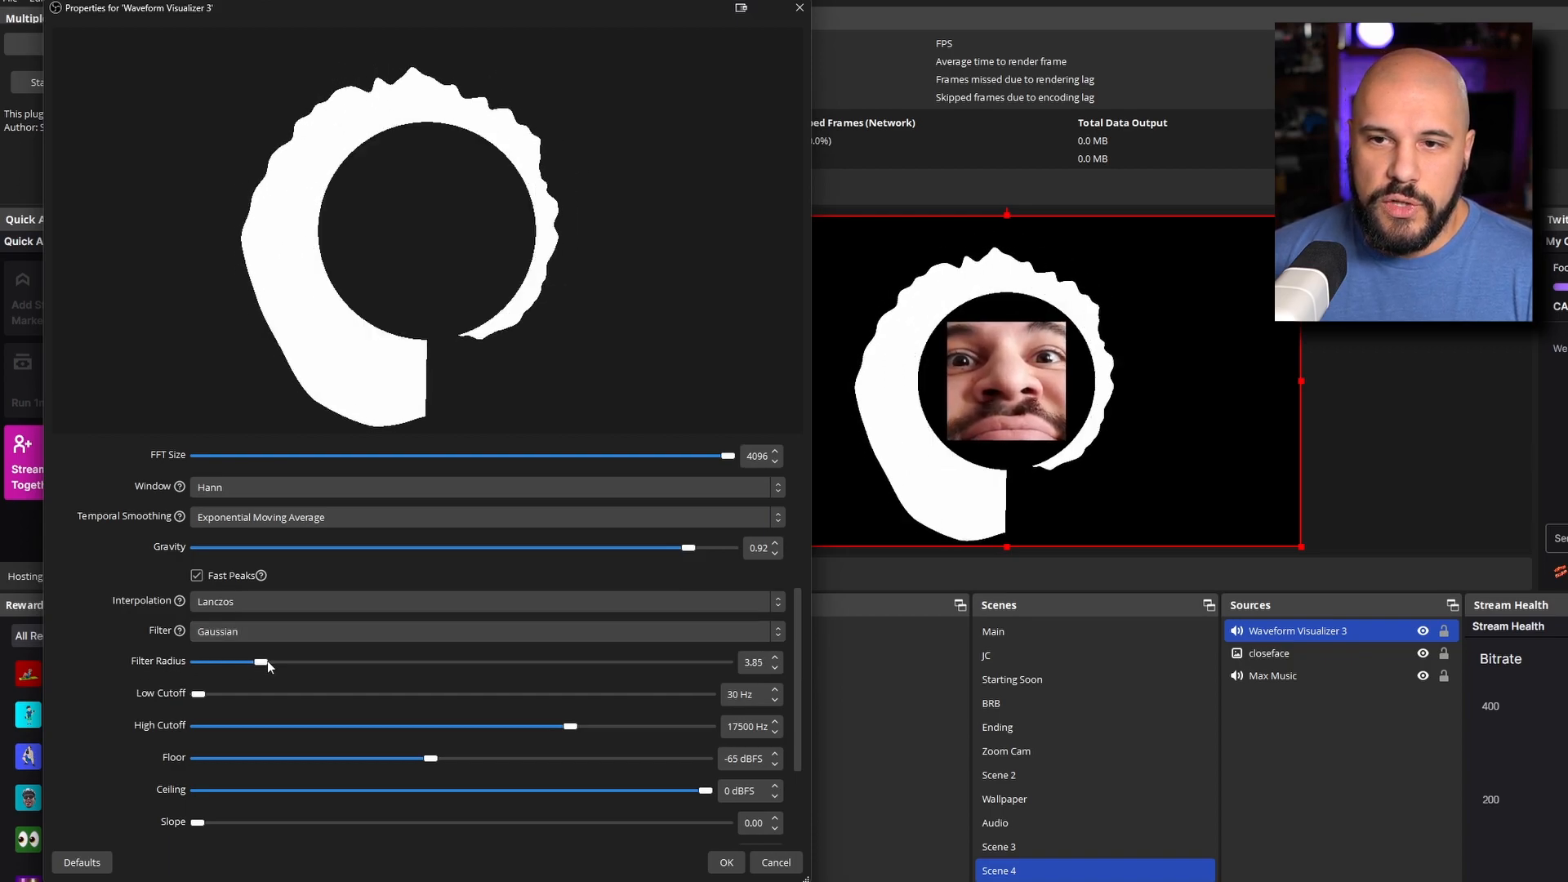
drag(281, 662, 309, 661)
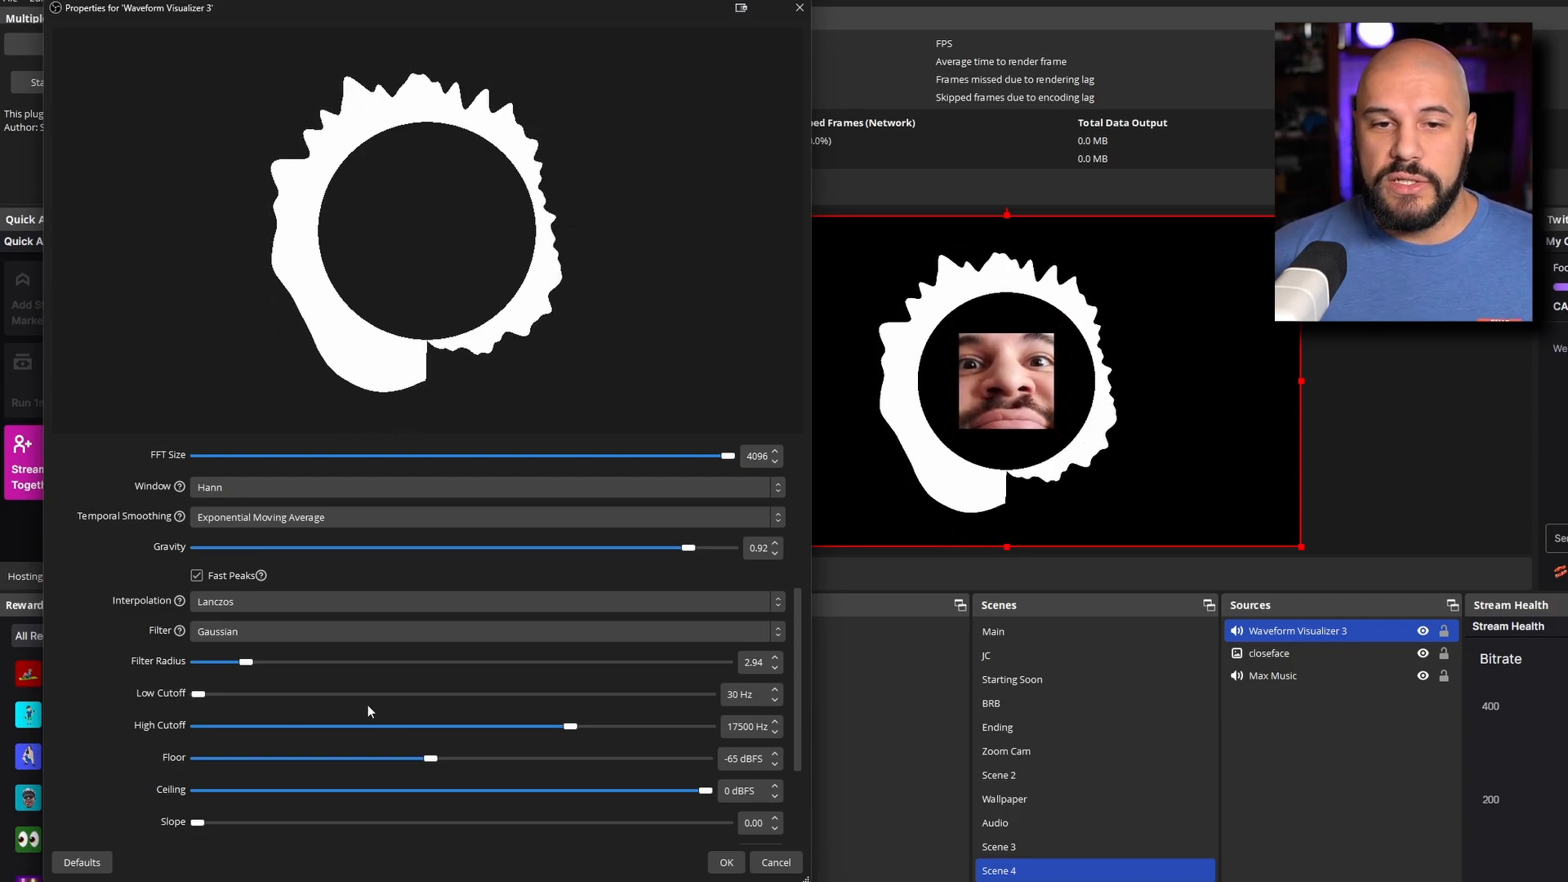
Try the visualizer's High Cutoff at 421 Hz and 246 Hz, ending on 24000 Hz
drag(572, 728, 351, 728)
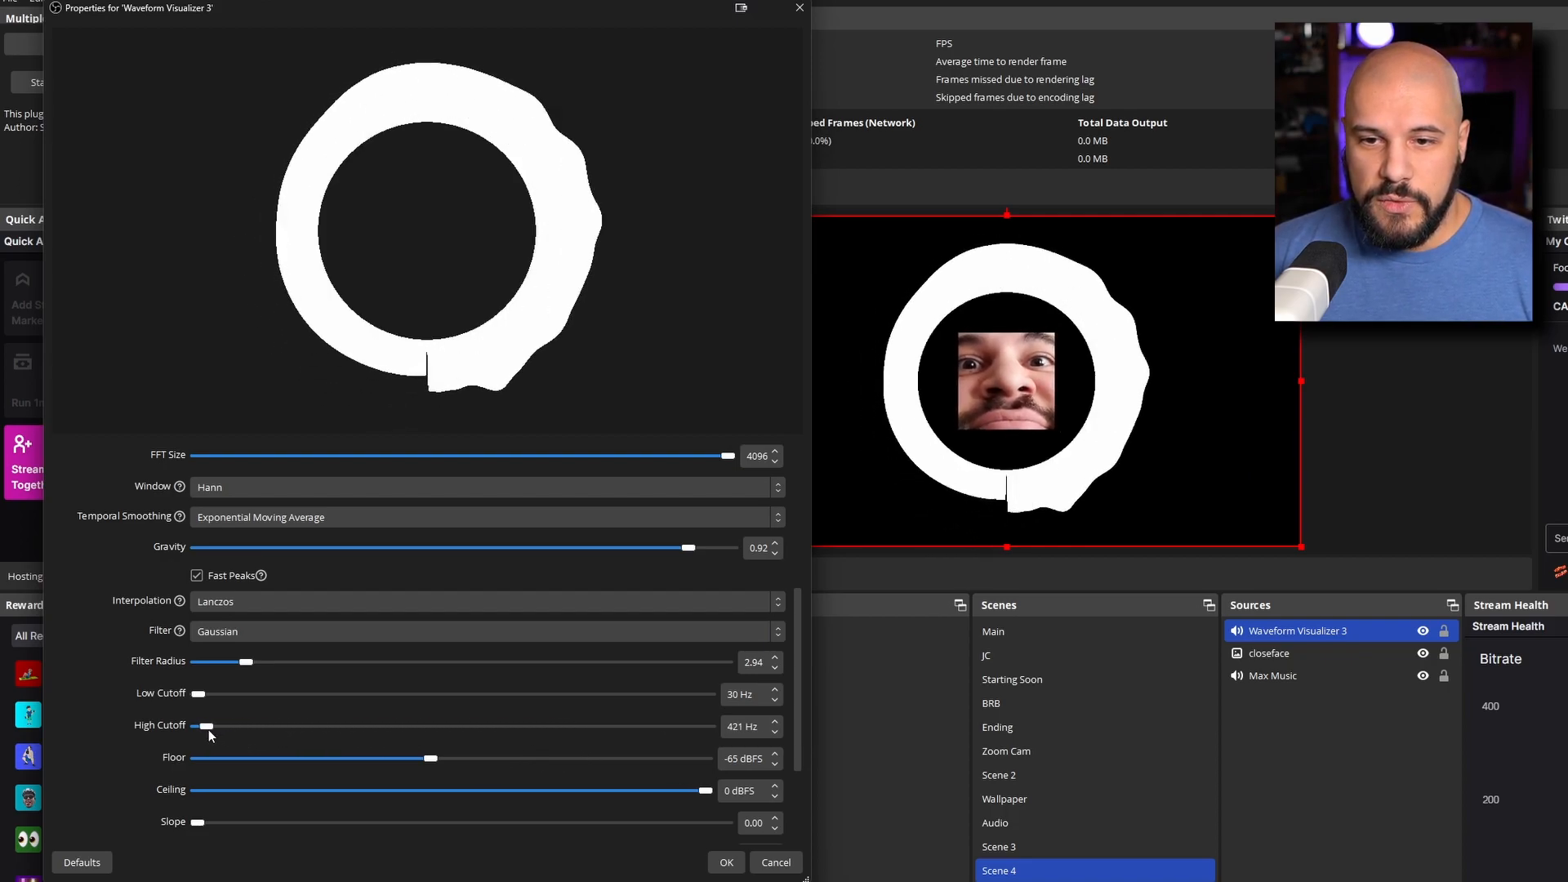
drag(214, 728, 207, 727)
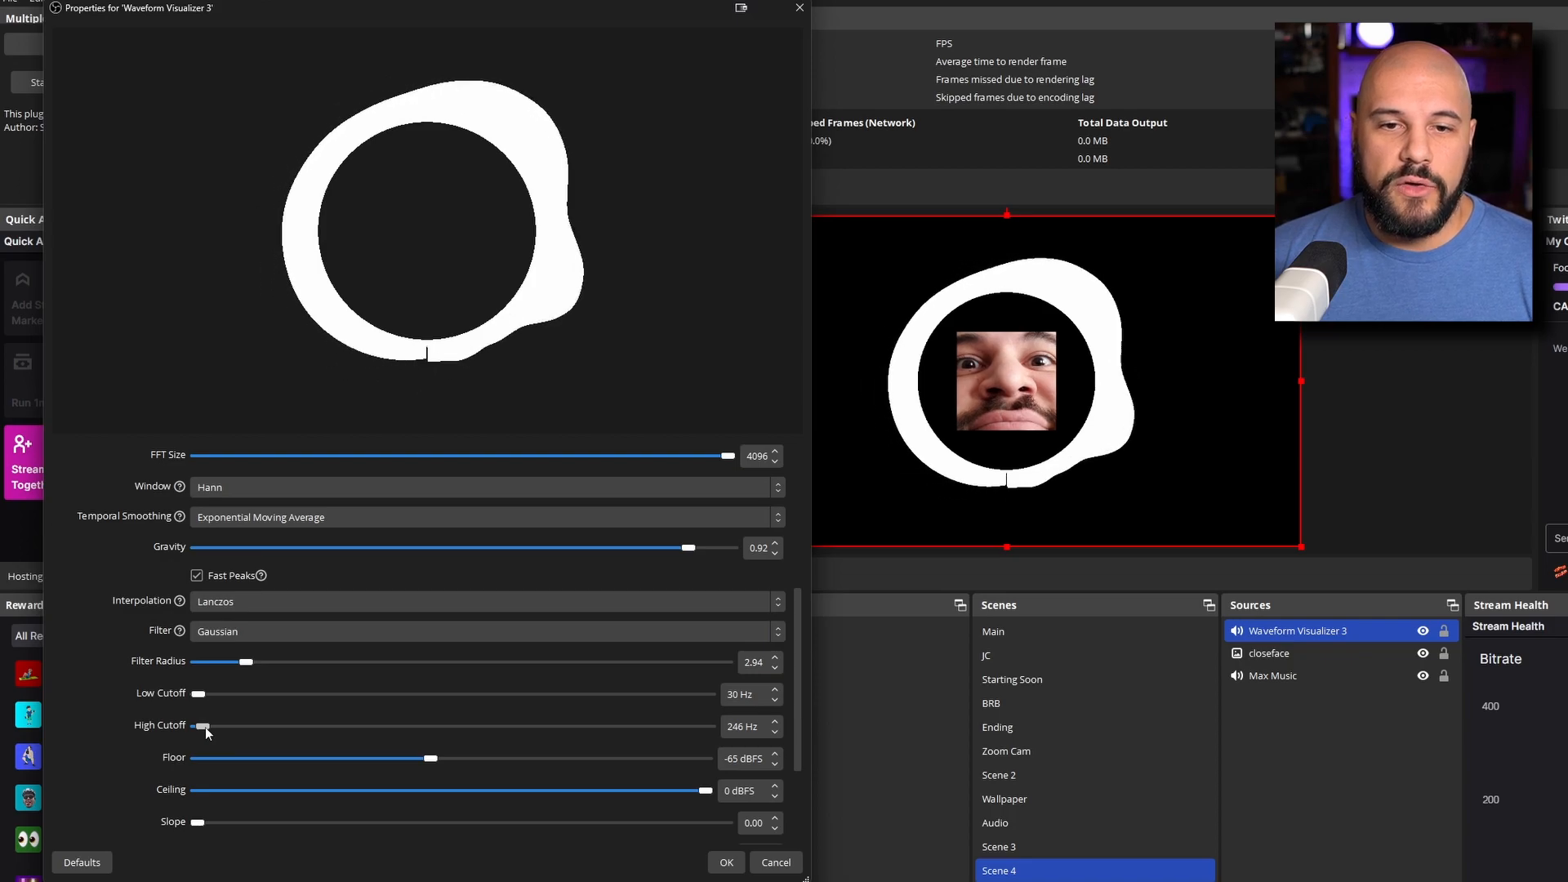
drag(204, 727, 732, 728)
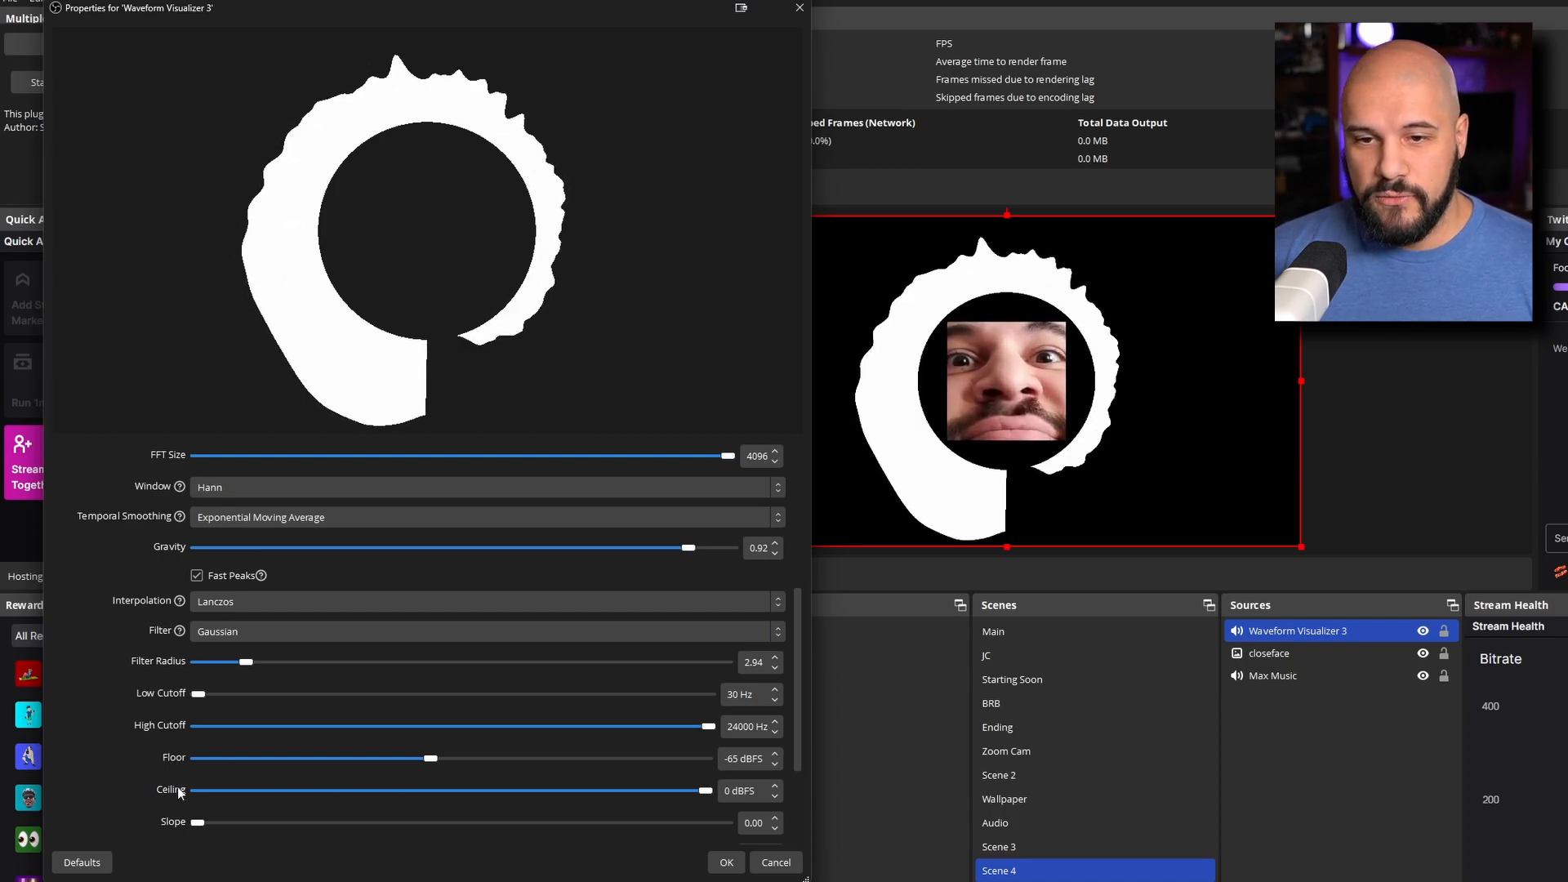
Keep the Slope at 0.00 and switch the visualizer's render mode through Line to Gradient
scroll(167, 668, down, 3)
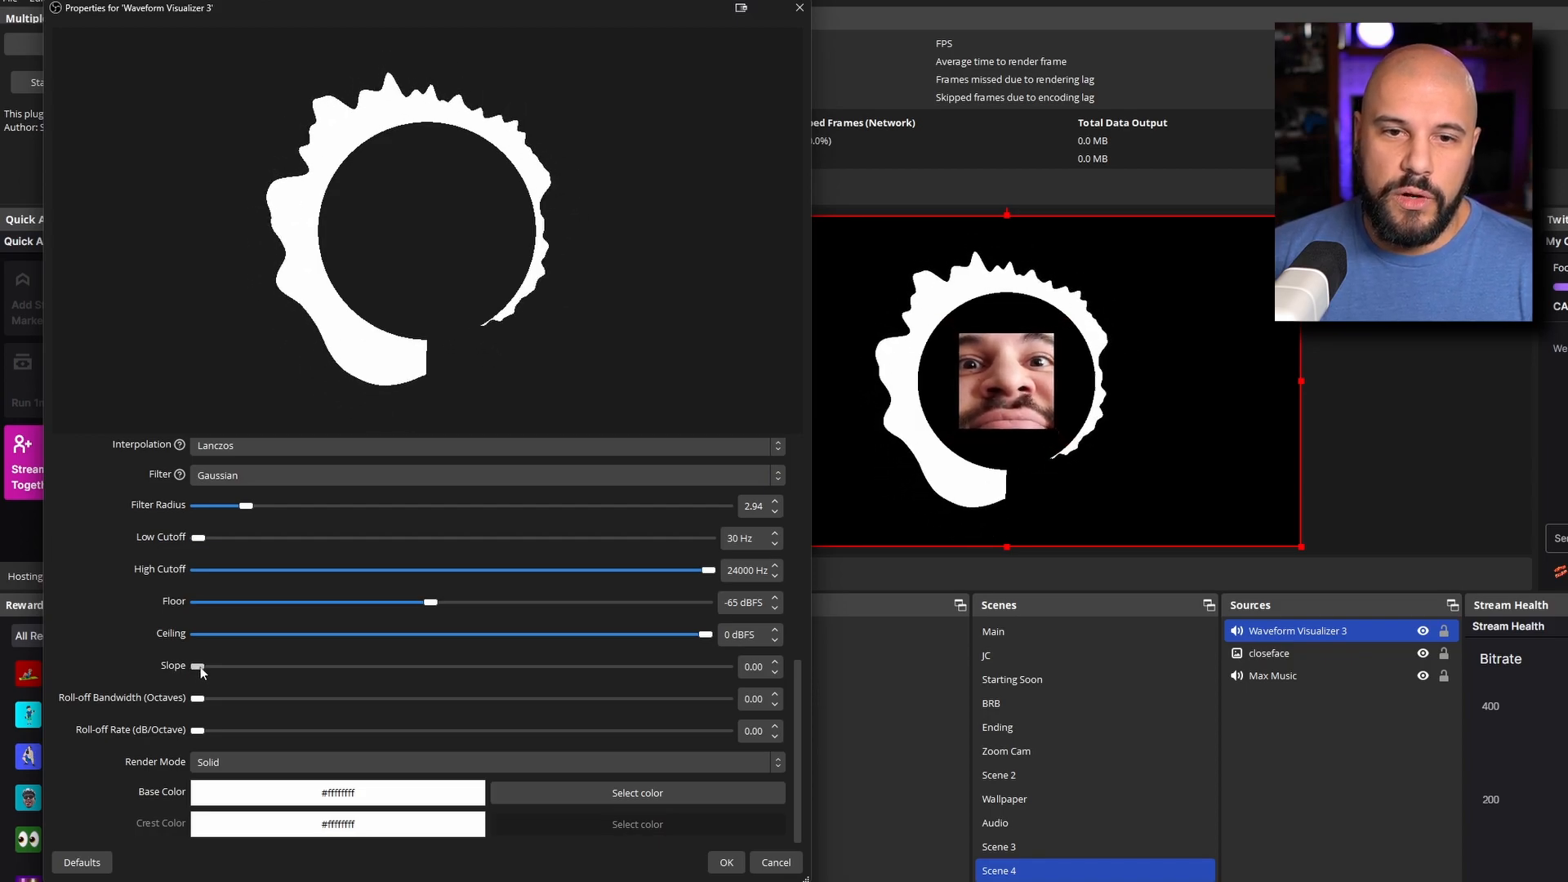
mouse_move(200, 666)
mouse_down()
mouse_move(586, 678)
mouse_move(181, 673)
mouse_up()
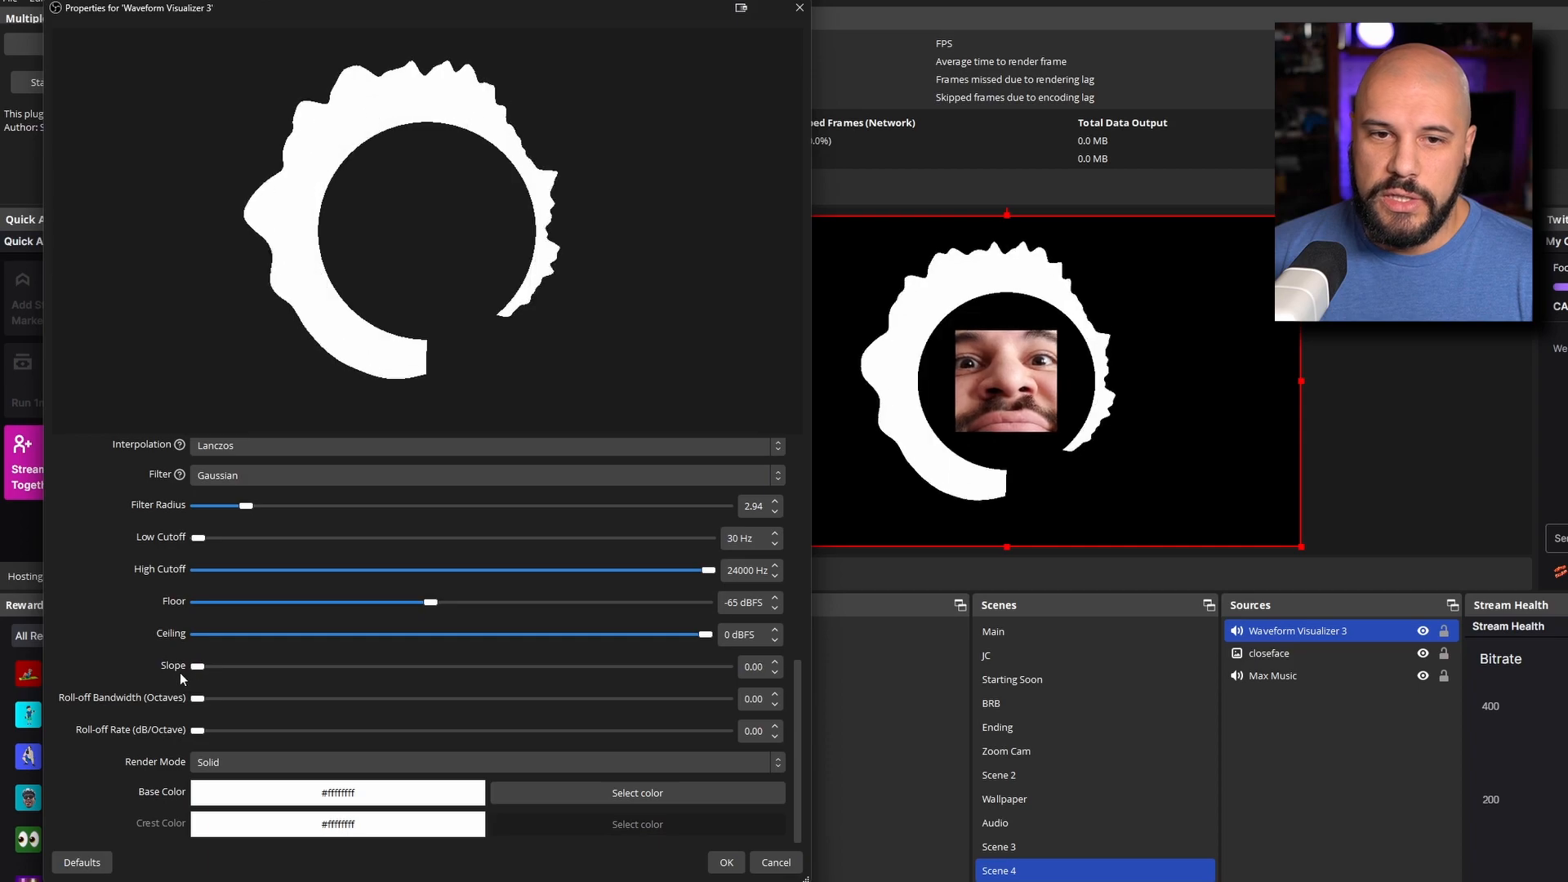
click(277, 762)
click(243, 784)
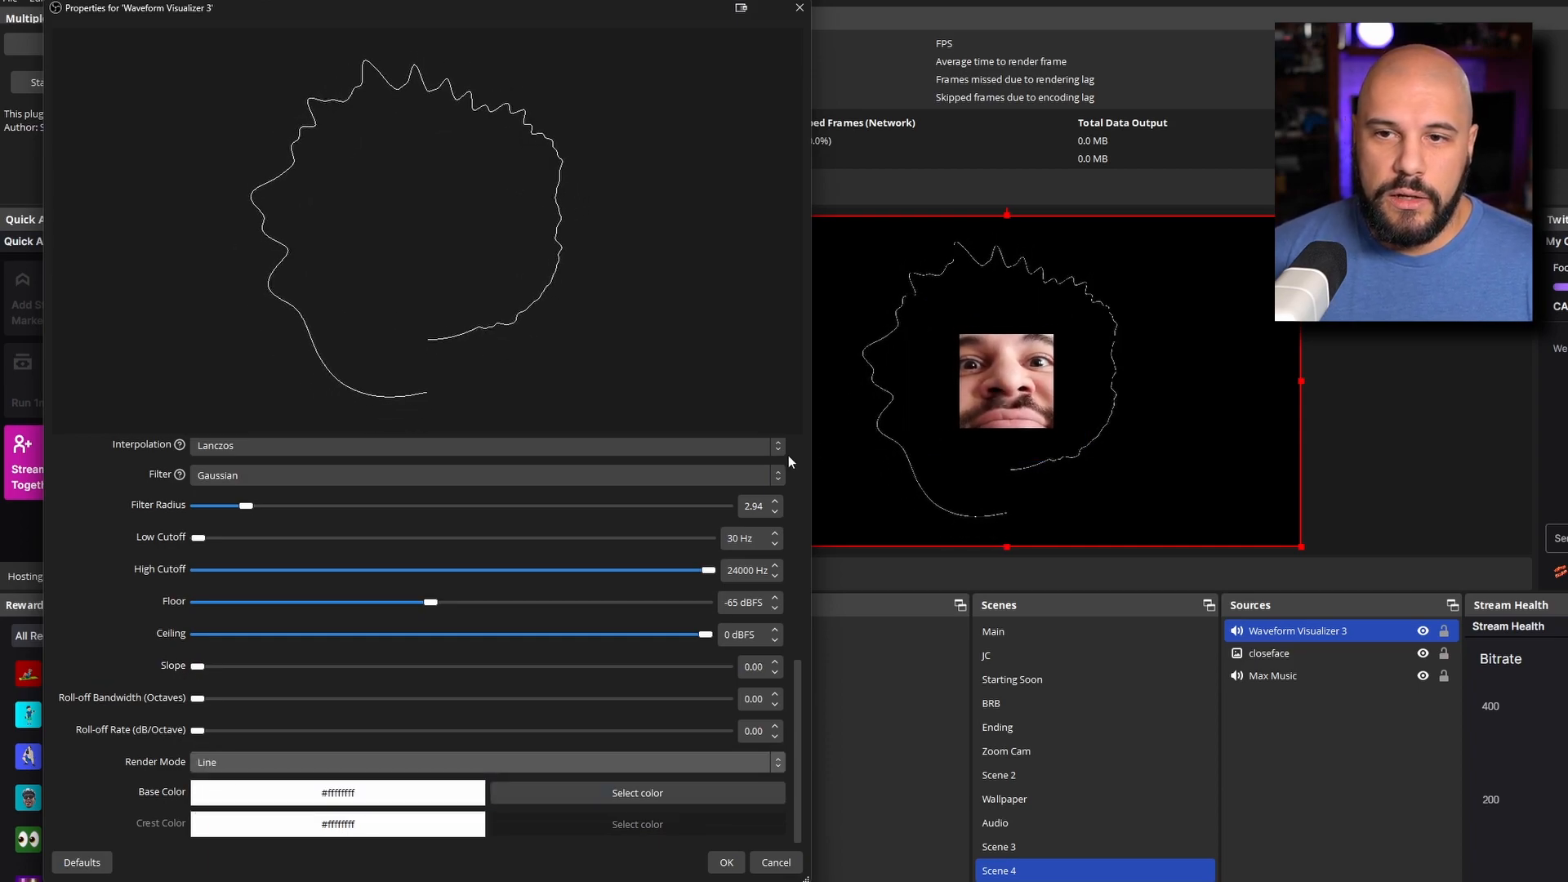
click(256, 762)
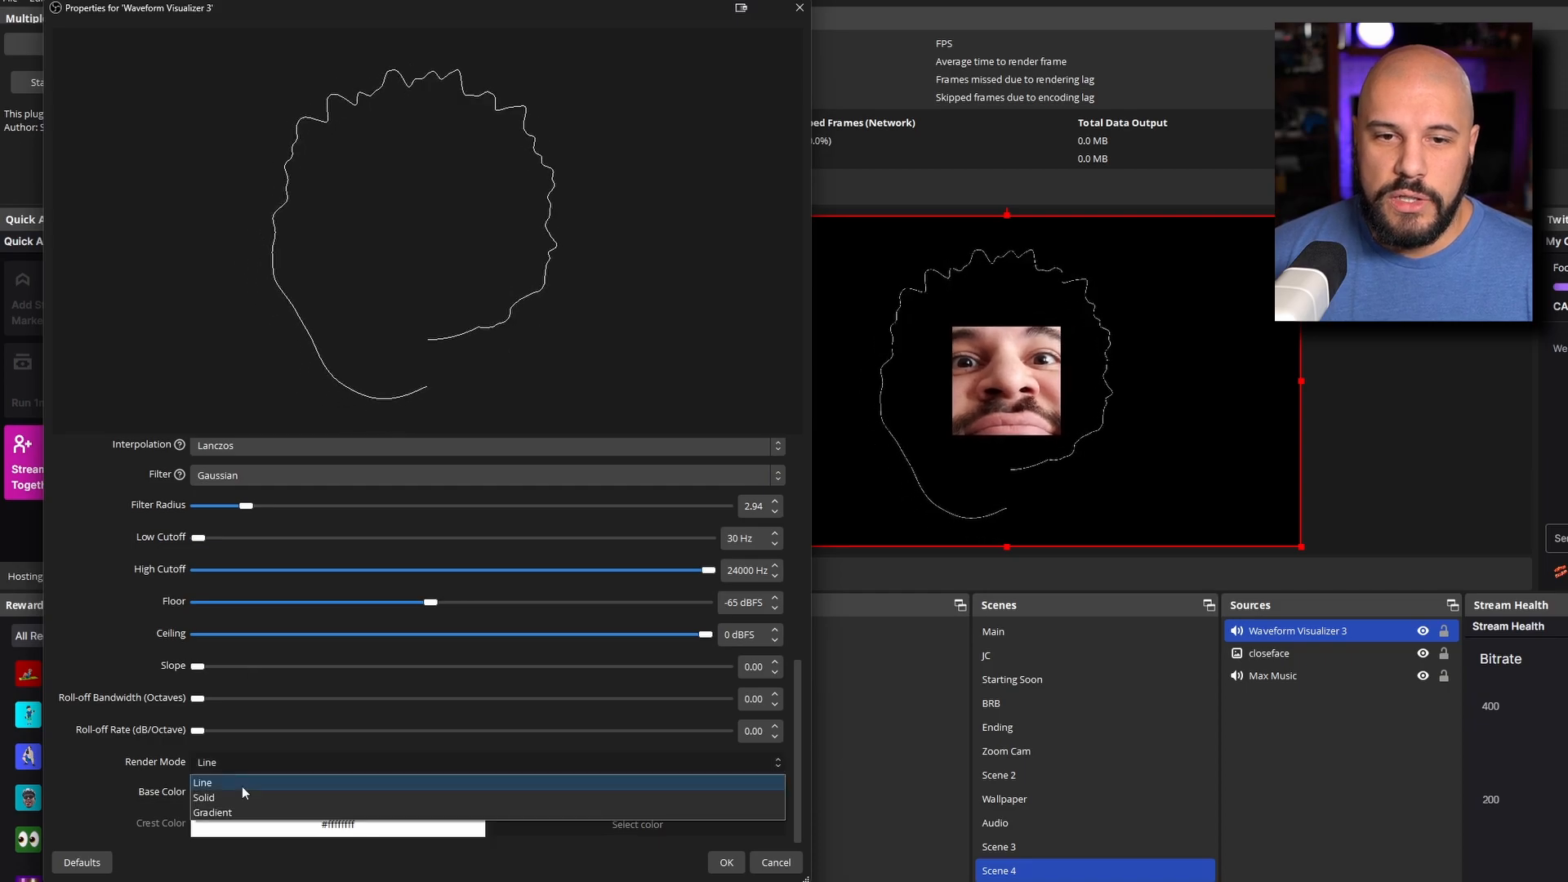
click(243, 813)
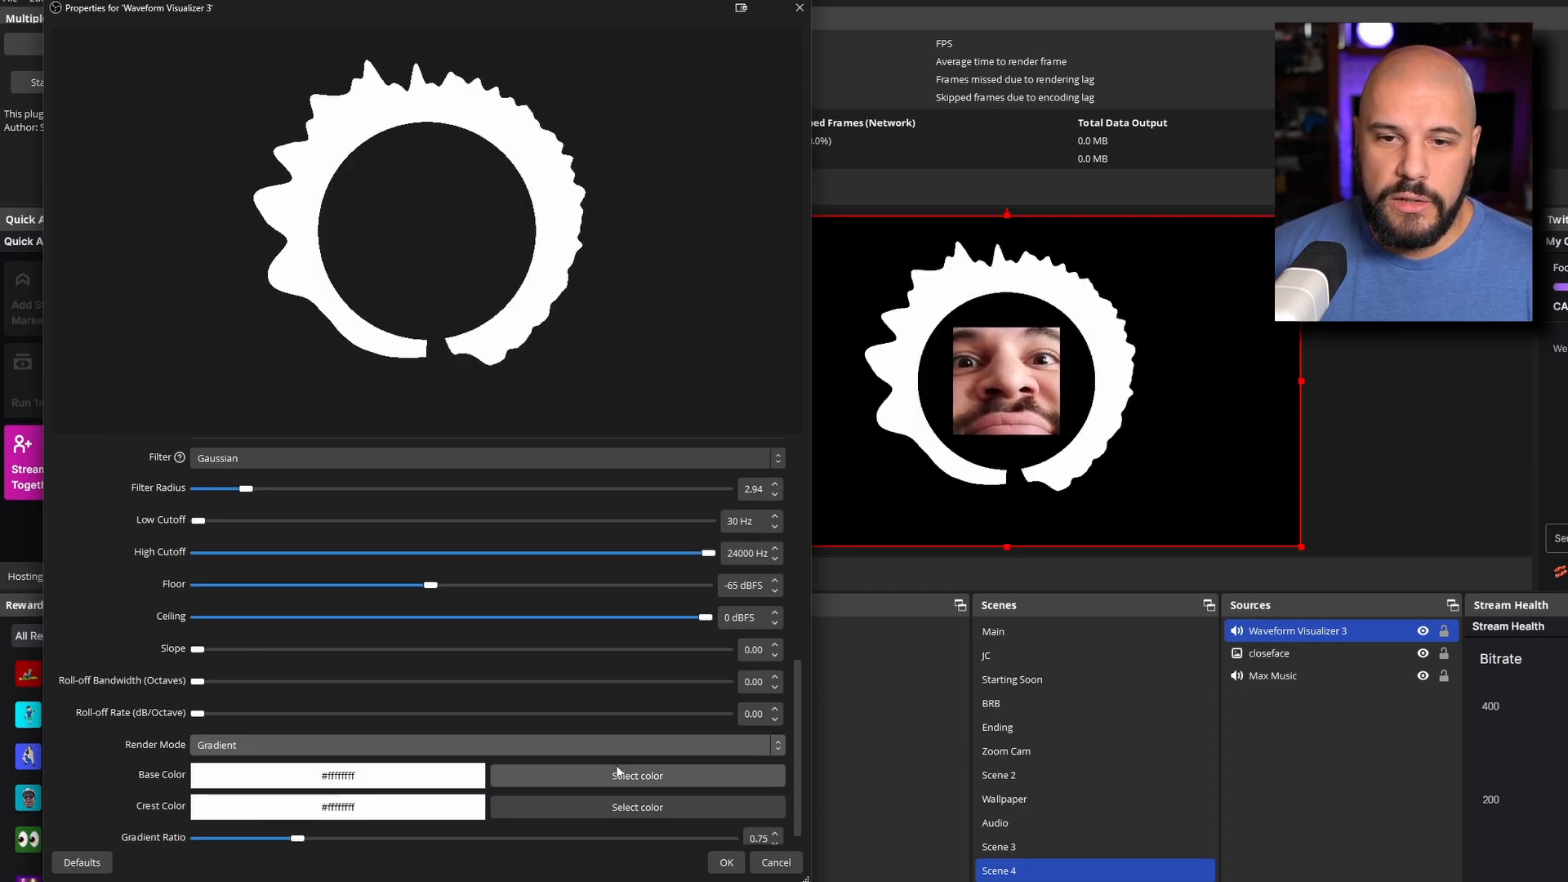
Set the gradient's base color to blue #0000ff and its Gradient Ratio to 0.21
click(618, 774)
click(238, 324)
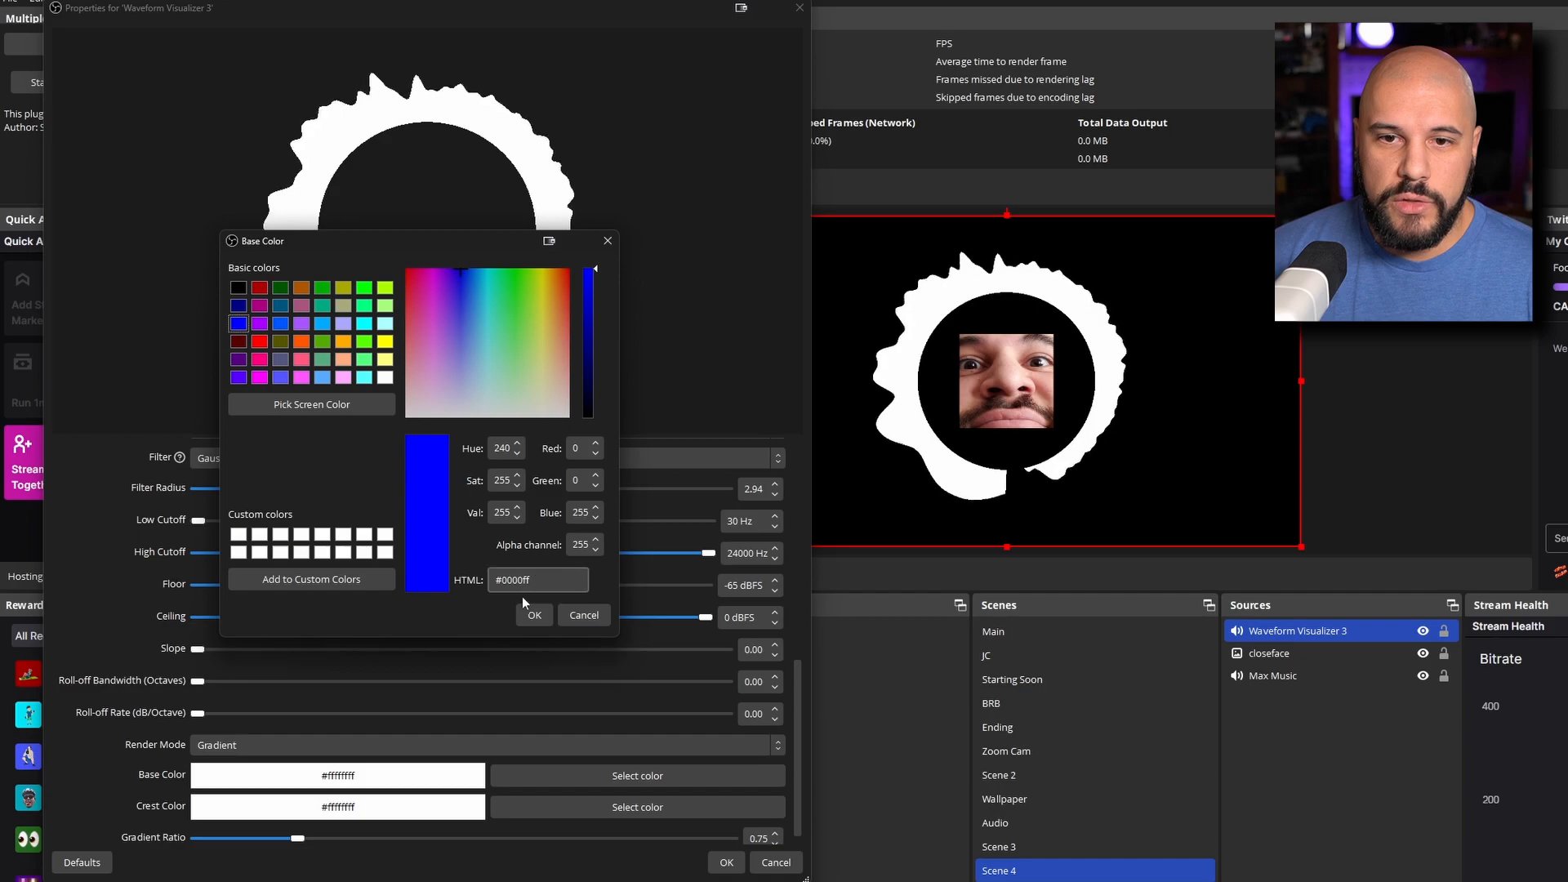
click(530, 611)
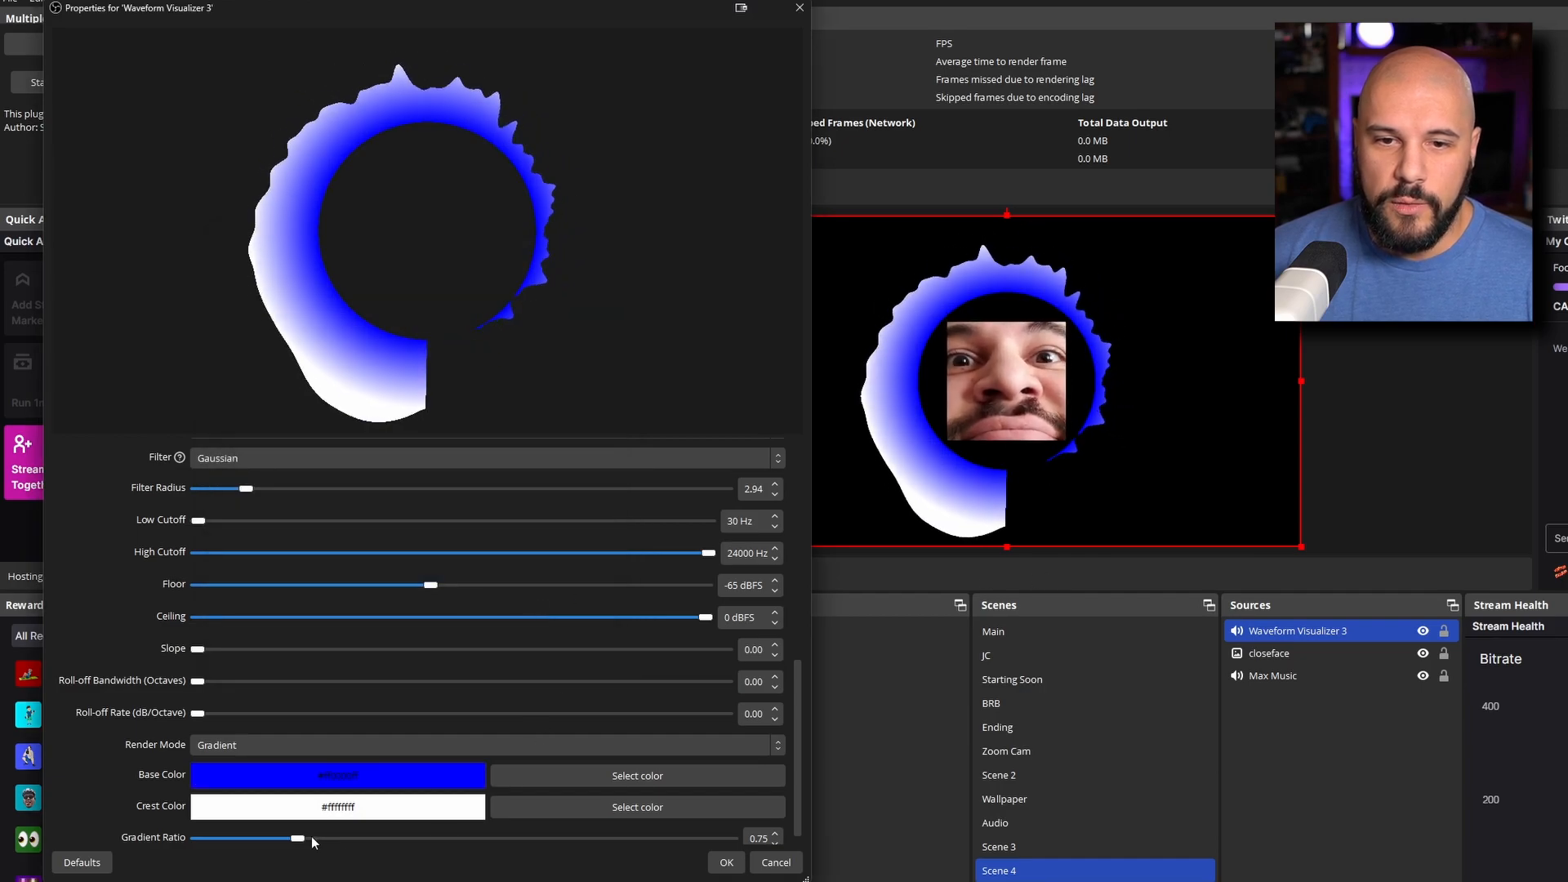
drag(298, 838, 225, 841)
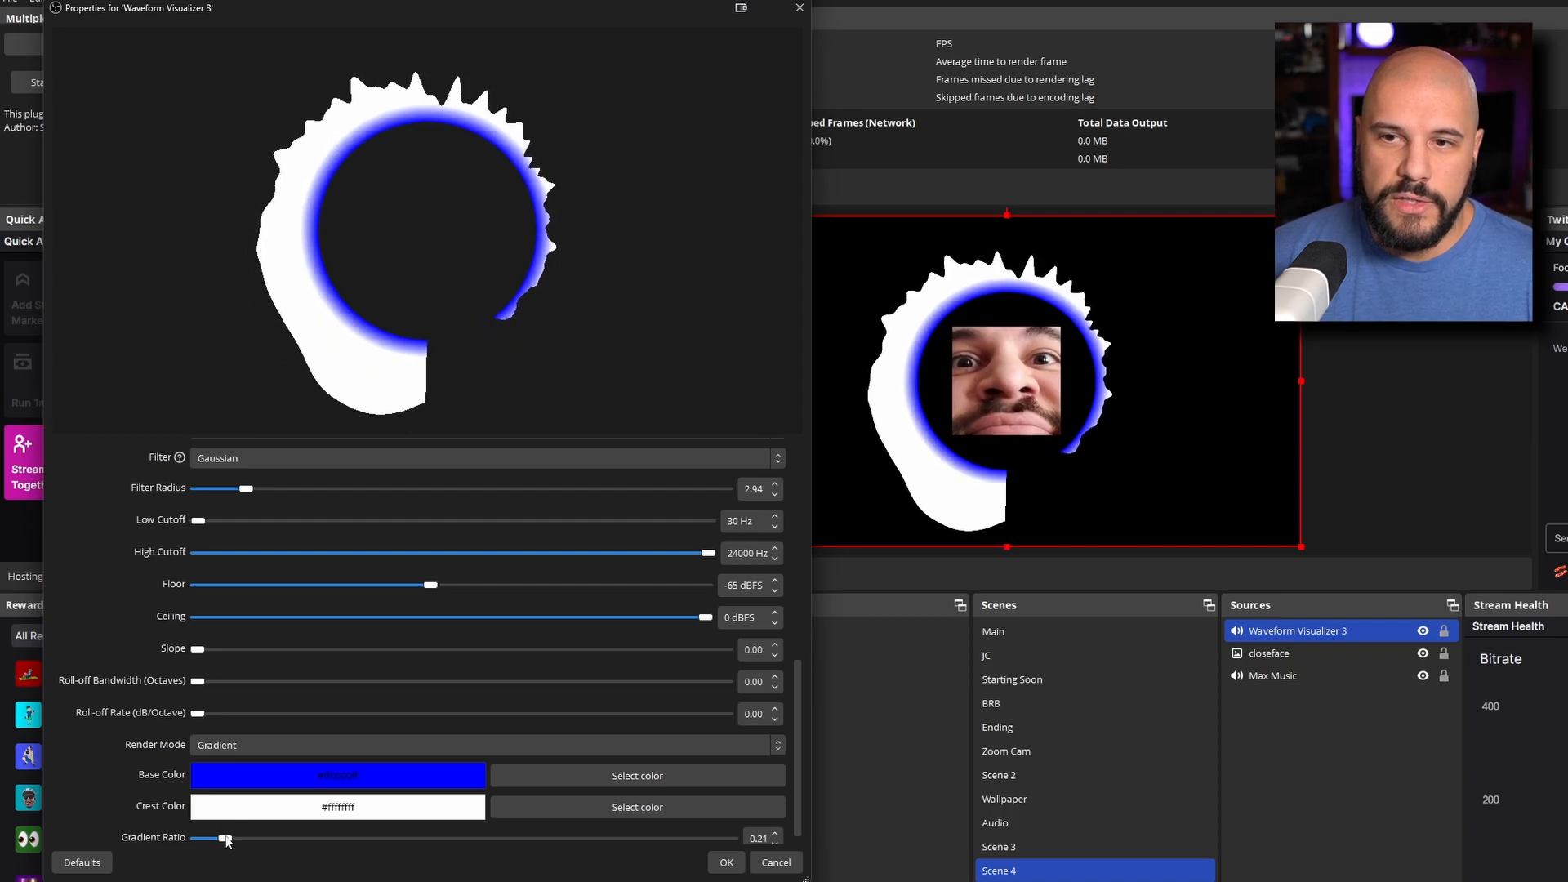
scroll(451, 644, down, 1)
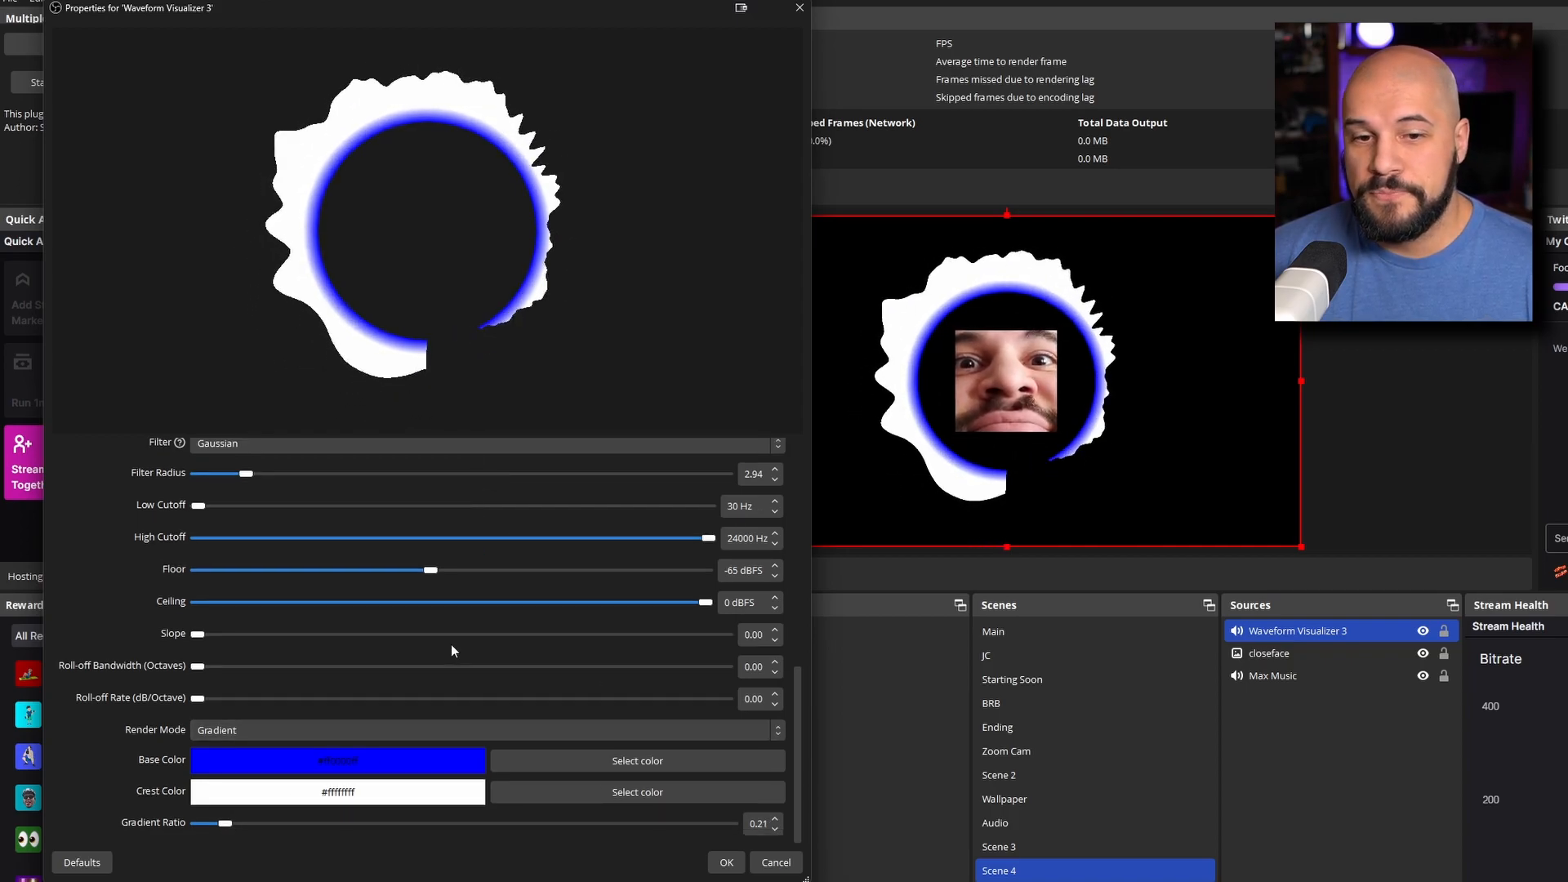
scroll(136, 730, up, 15)
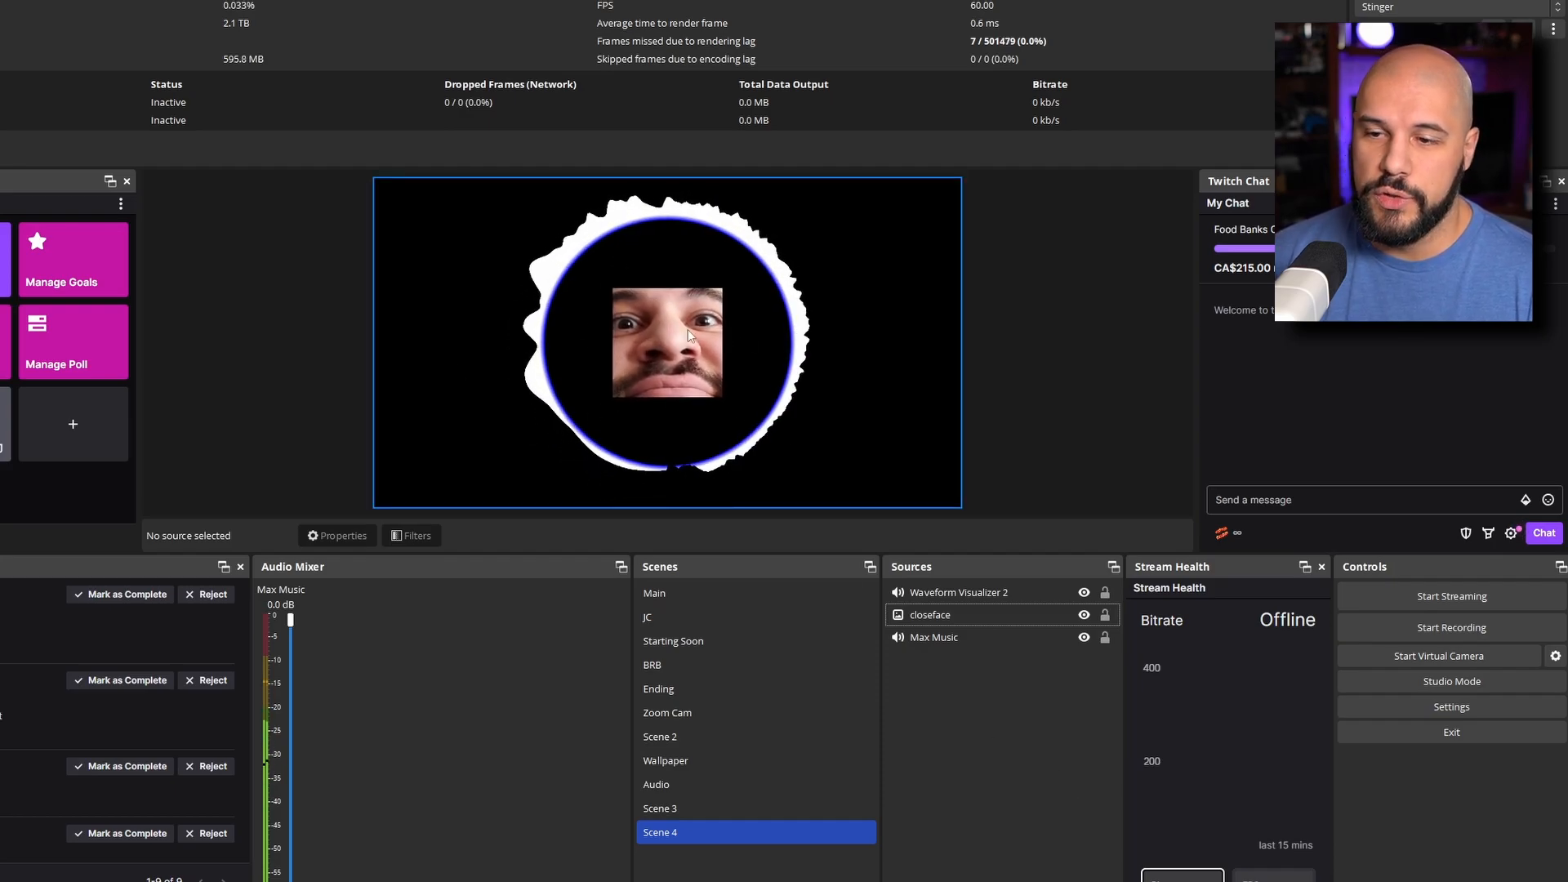
Add a new Text (GDI+) source named demo to Scene 4
right_click(959, 698)
mouse_move(969, 710)
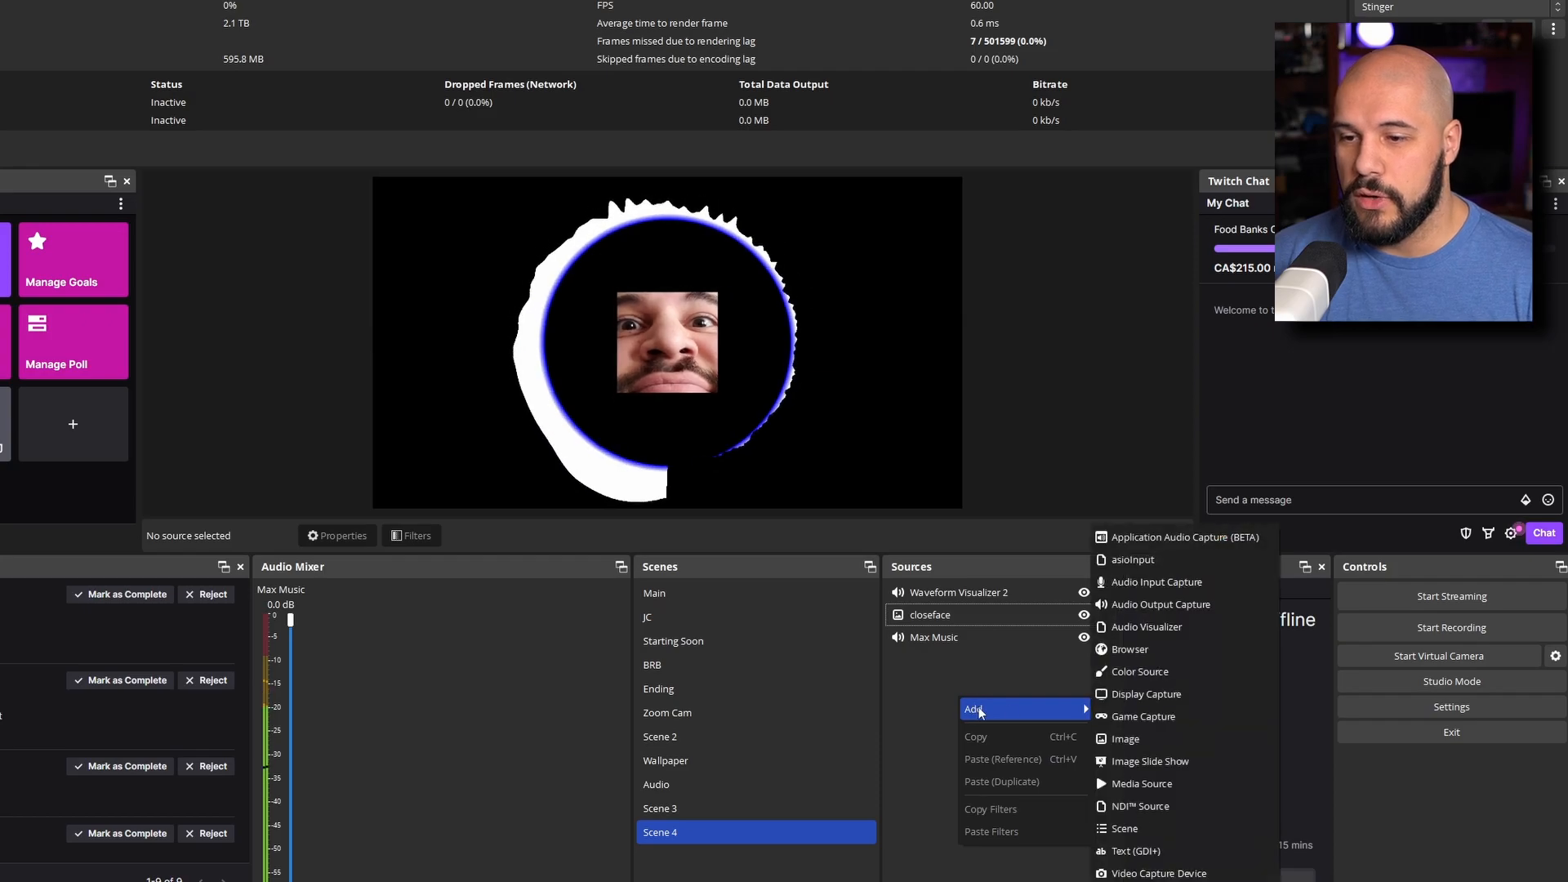
click(1153, 848)
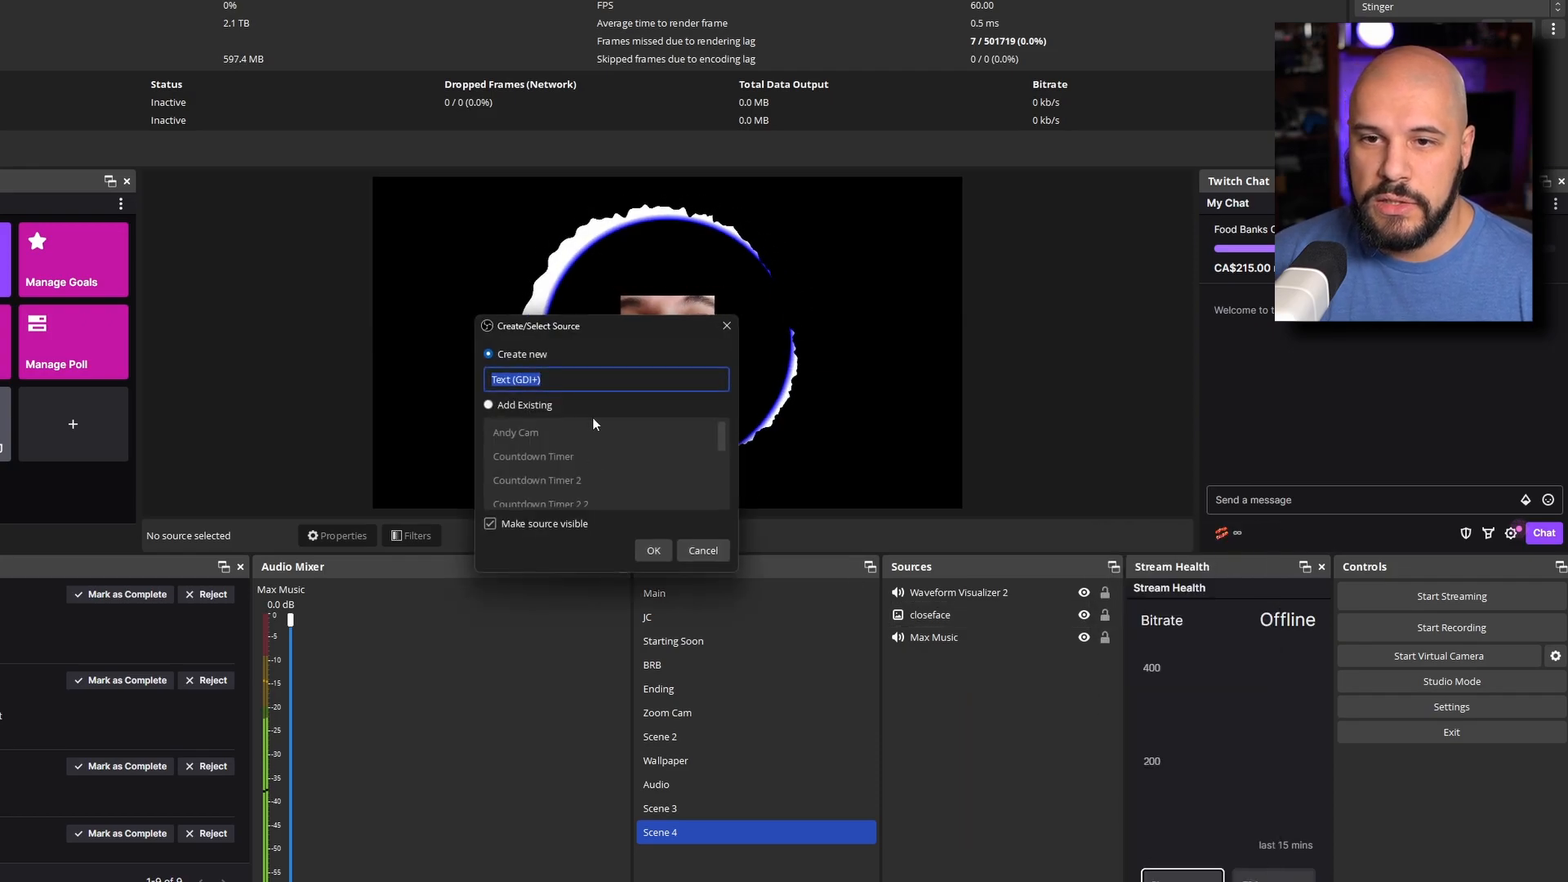
text(demo)
key(Return)
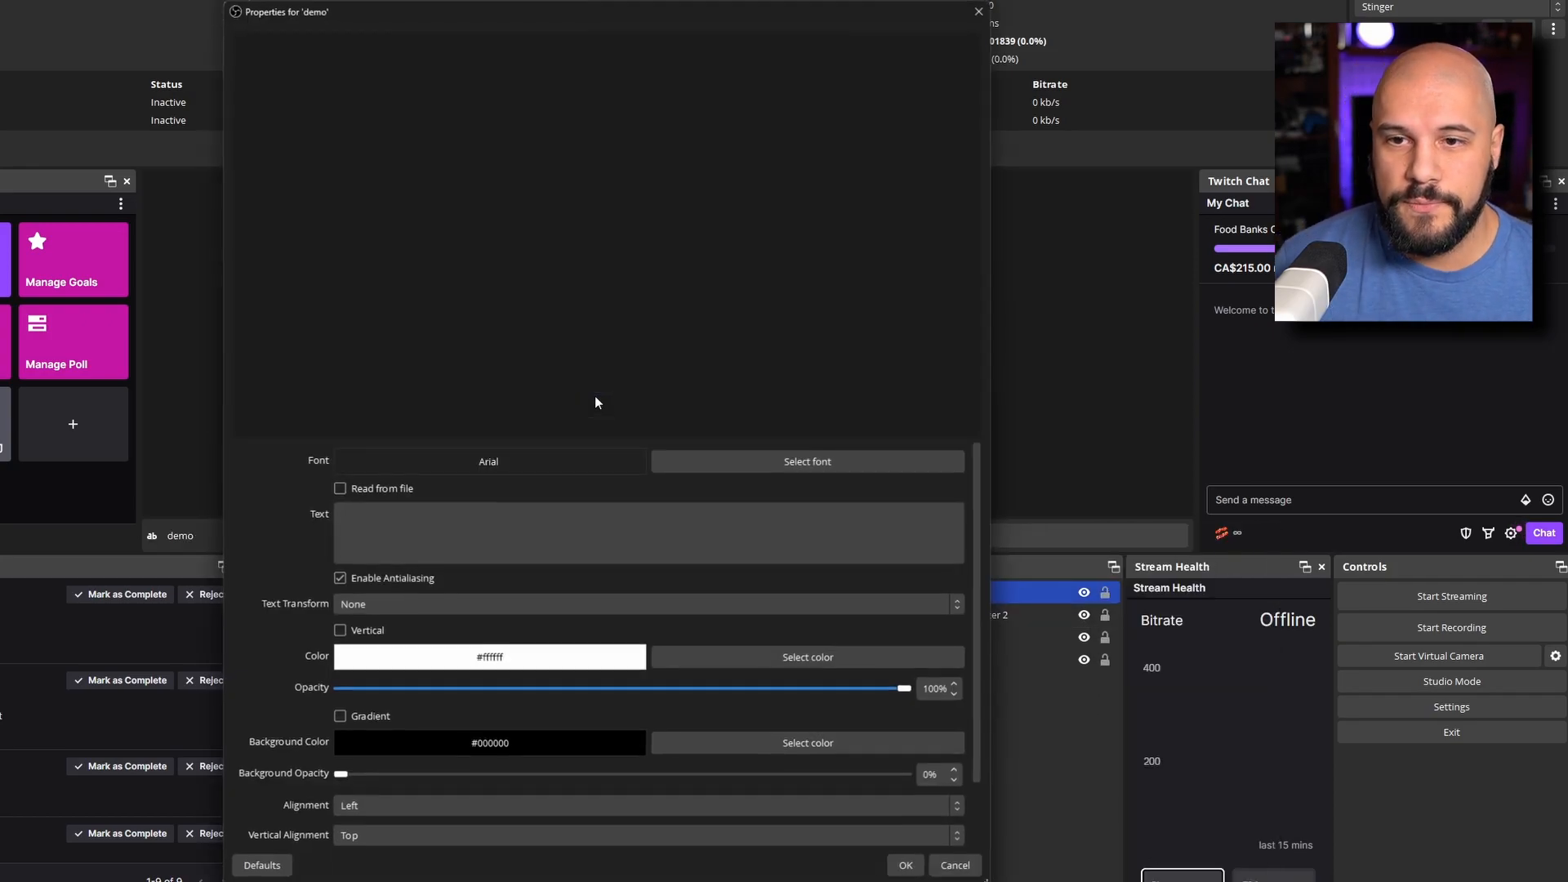
Make the demo text read from NowPlaying.txt, and shrink it to fit centred along the canvas's lower edge
click(340, 487)
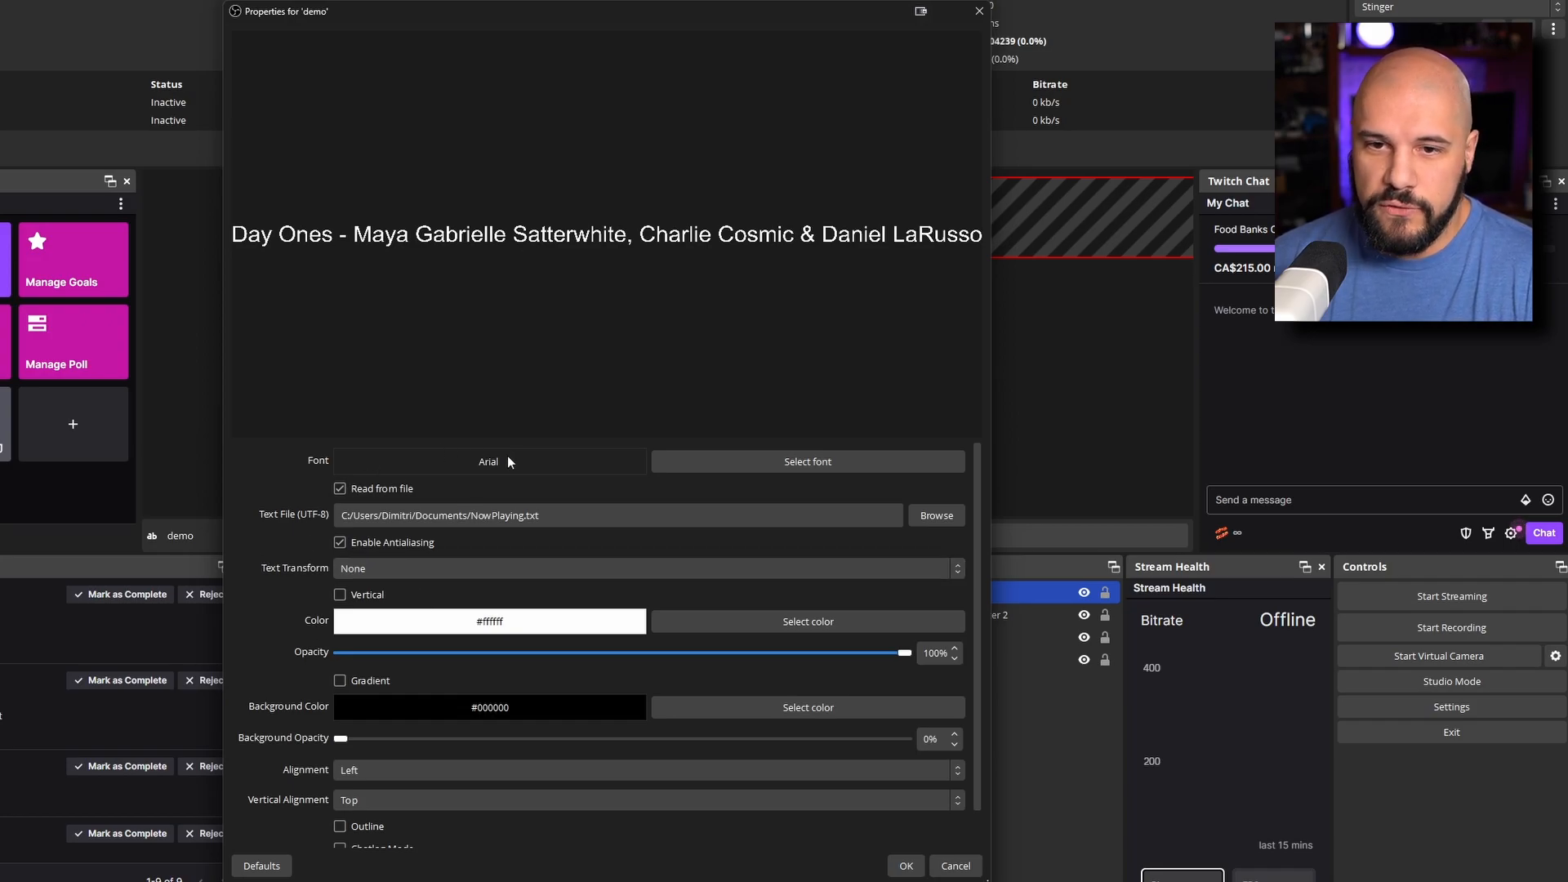
scroll(302, 608, down, 1)
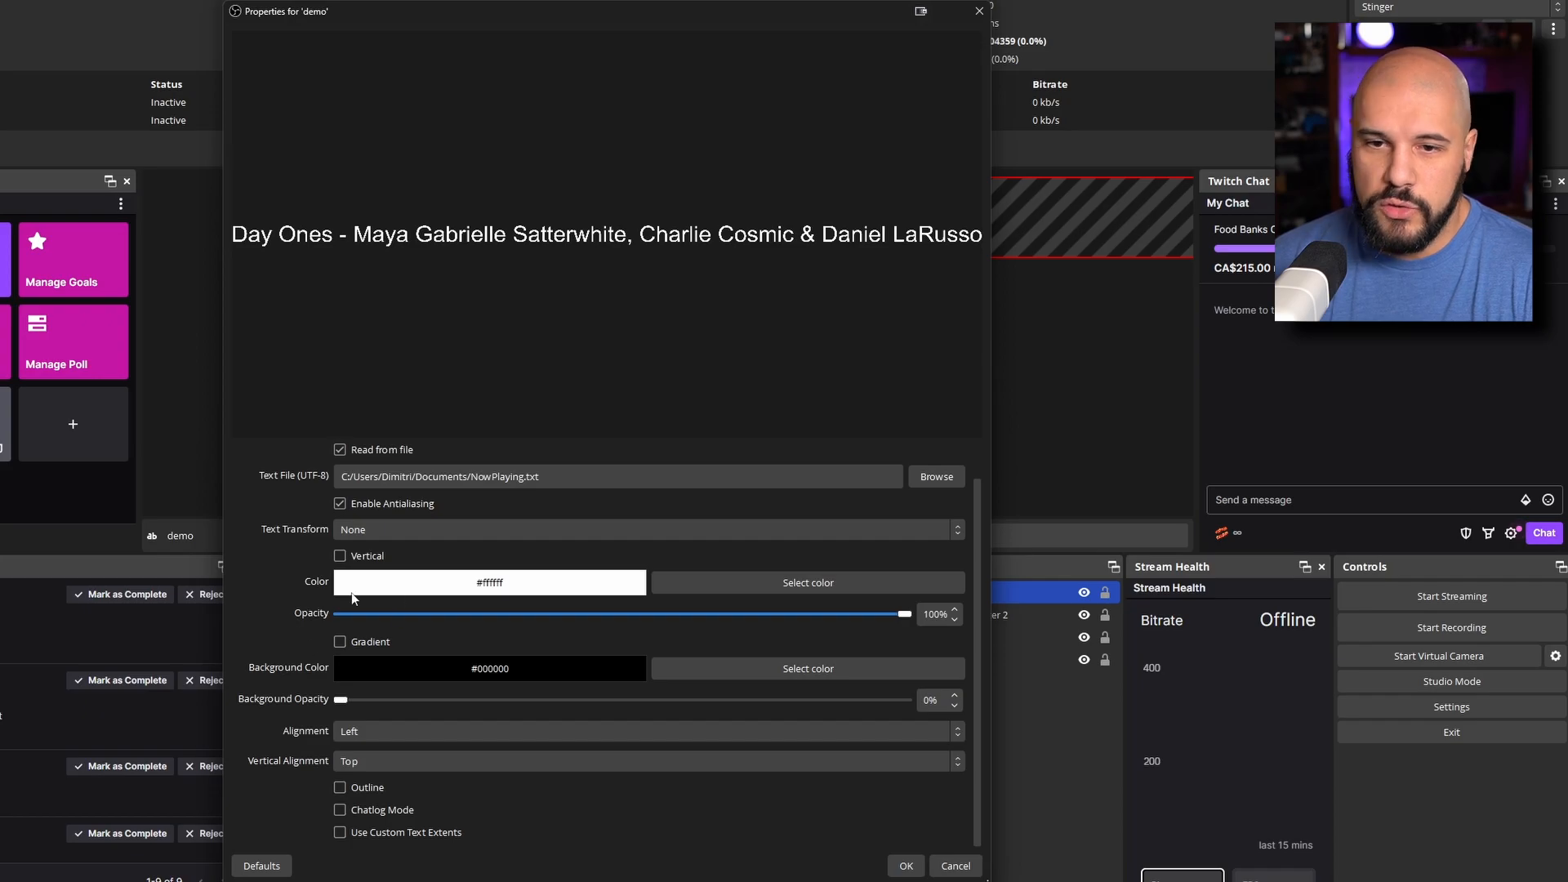
click(920, 872)
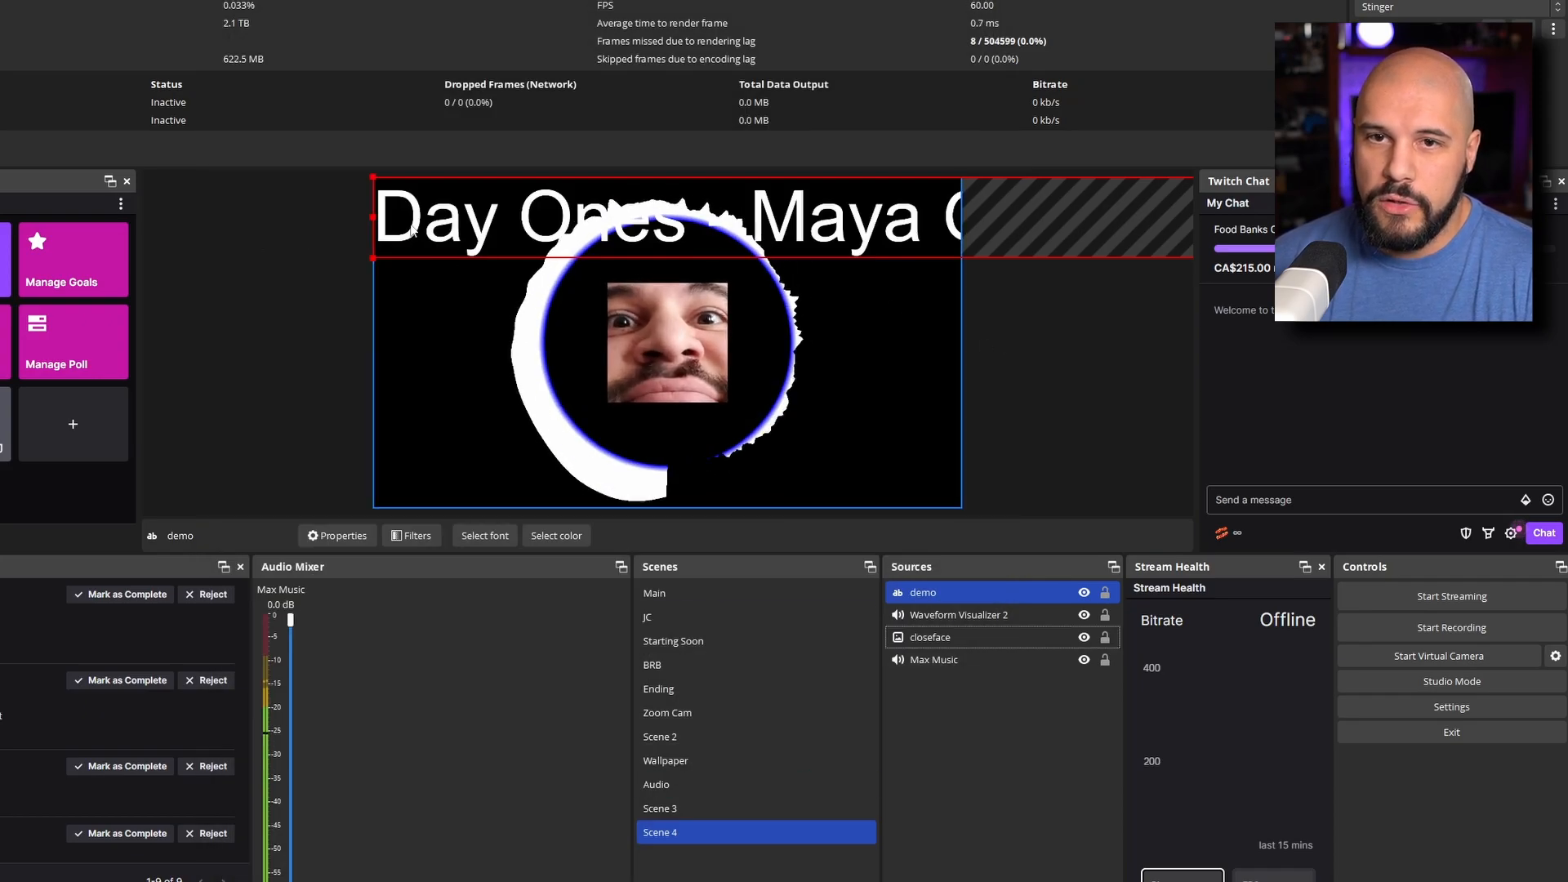
drag(372, 178, 500, 501)
click(227, 376)
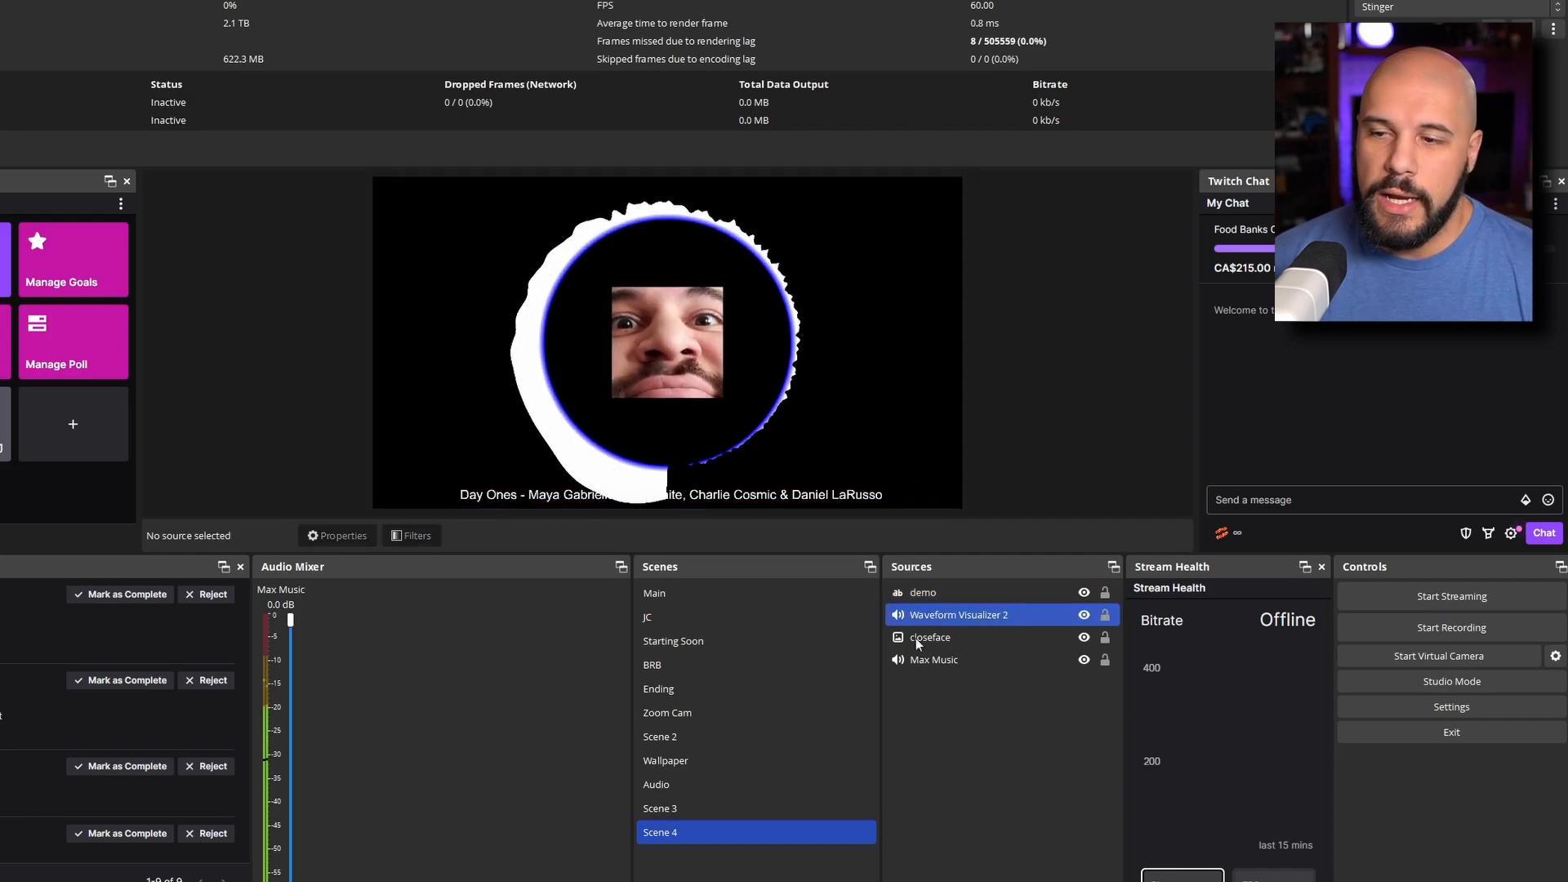
Add a new Image source named demoalbum to Scene 4
right_click(942, 723)
mouse_move(981, 736)
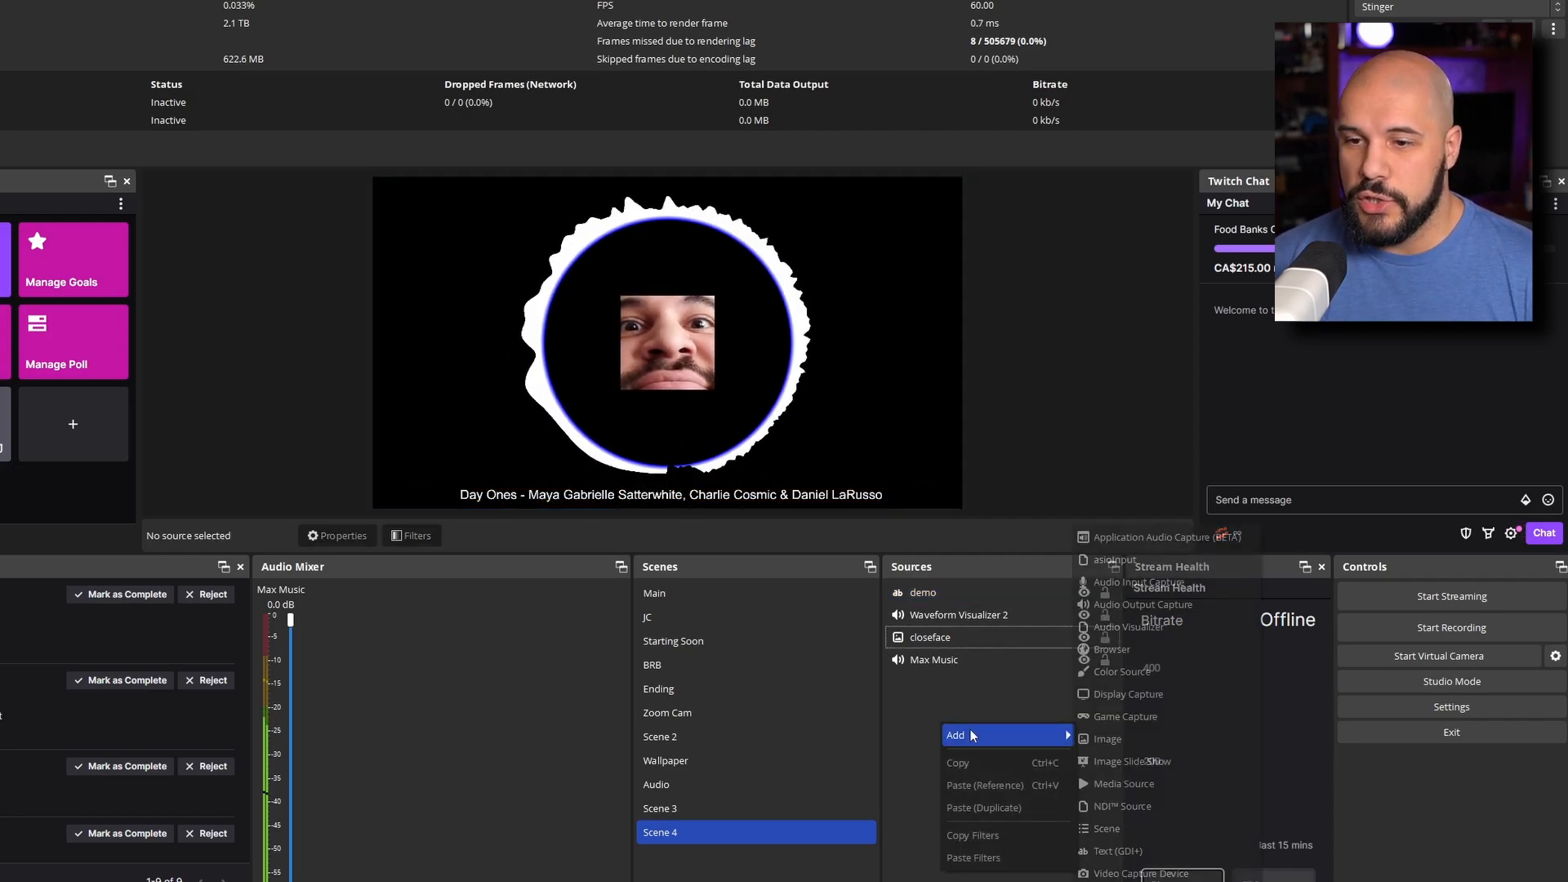
click(1107, 738)
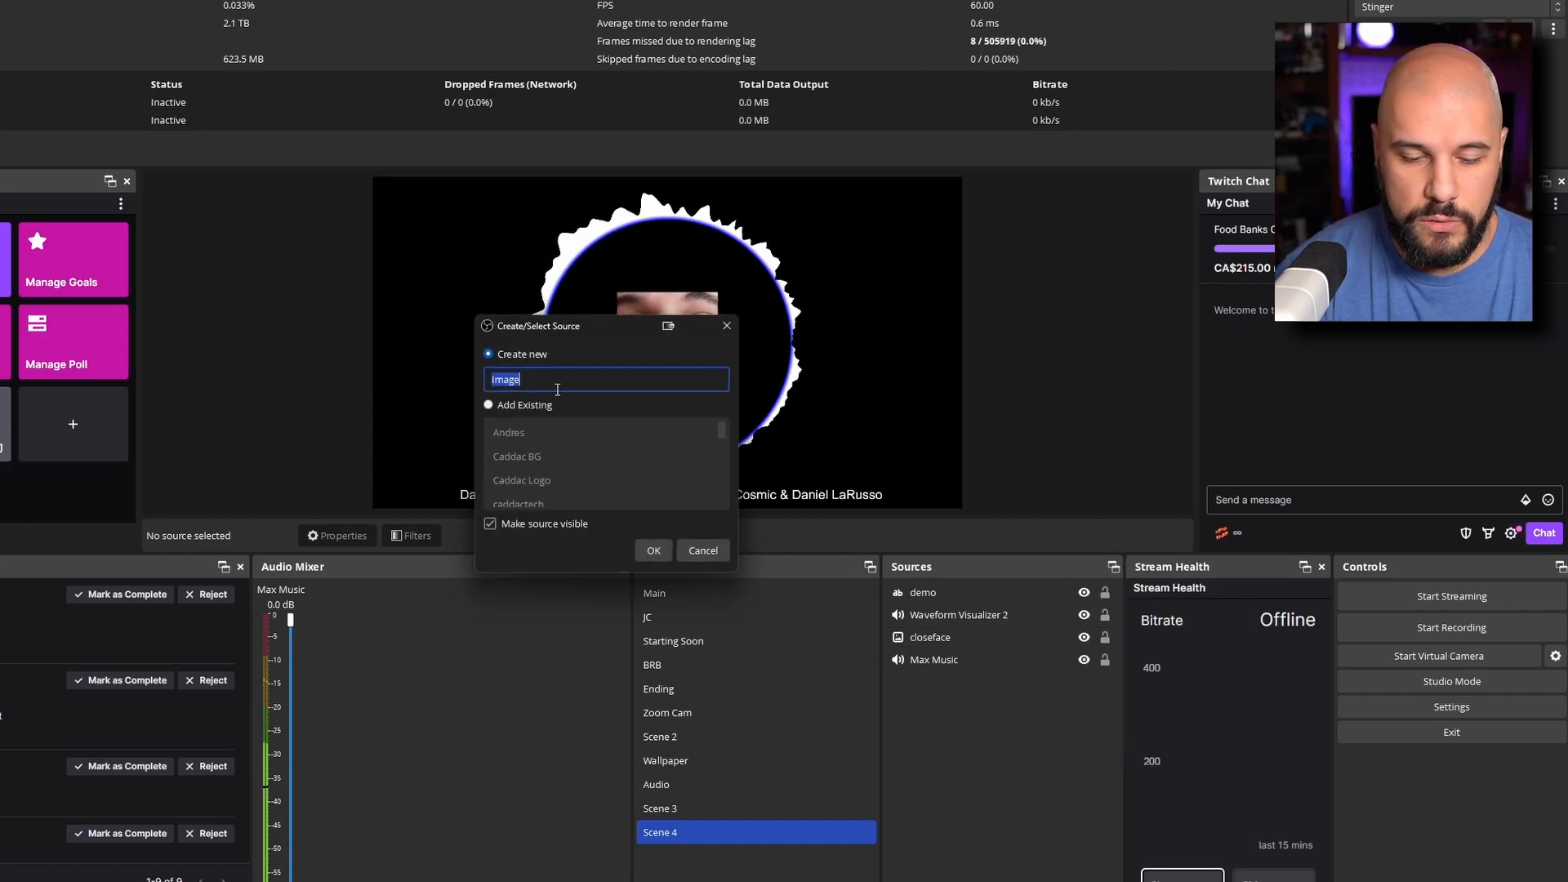
text(dmemo)
key(BackSpace)
key(BackSpace)
key(BackSpace)
key(BackSpace)
text(emoalbum)
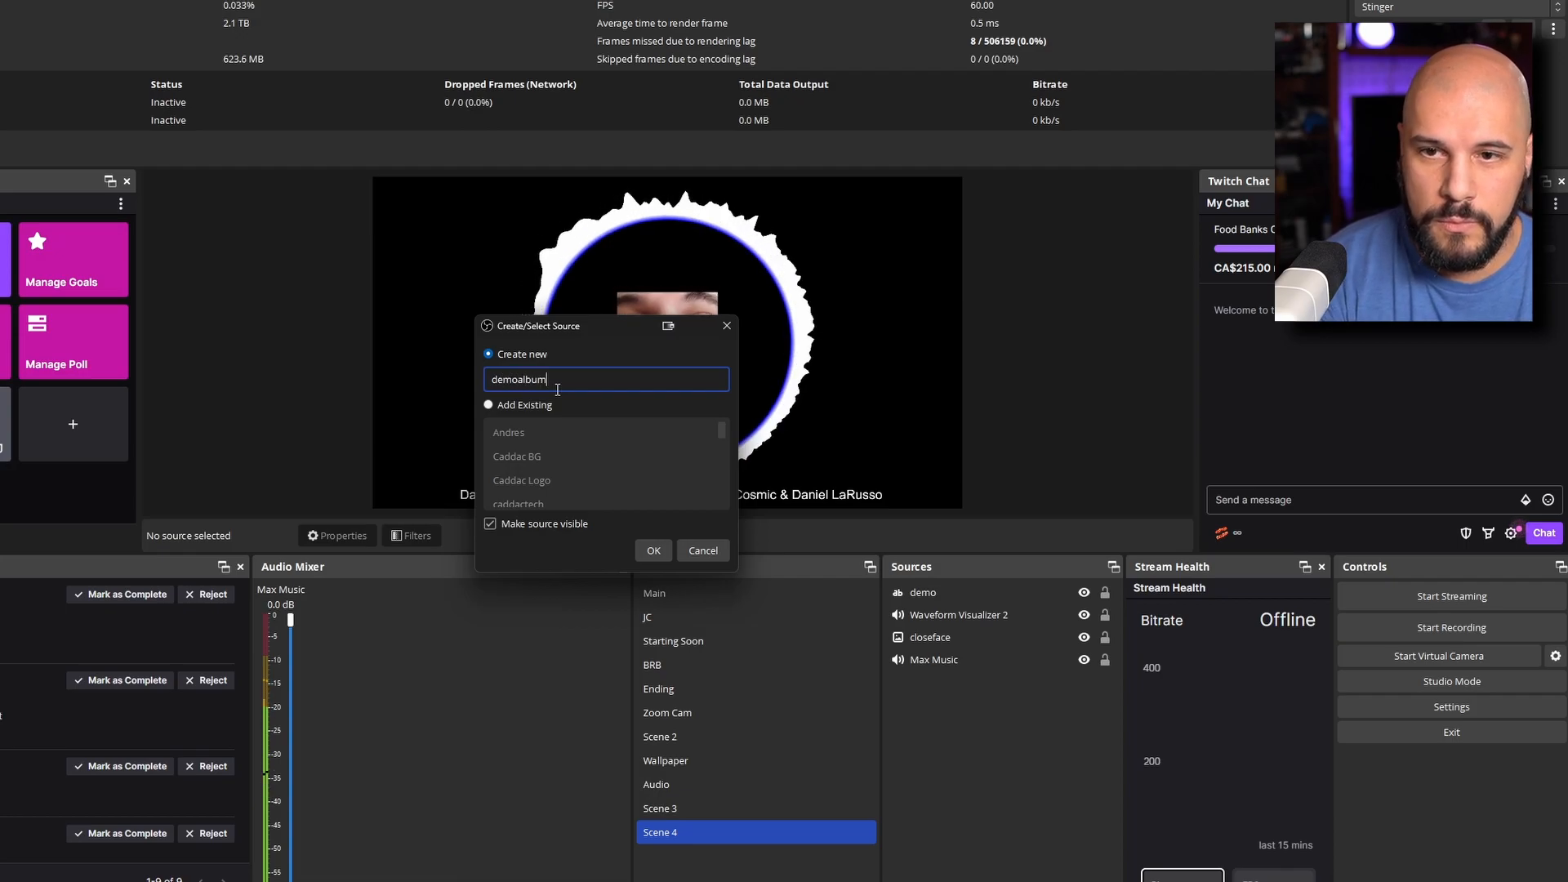
key(Return)
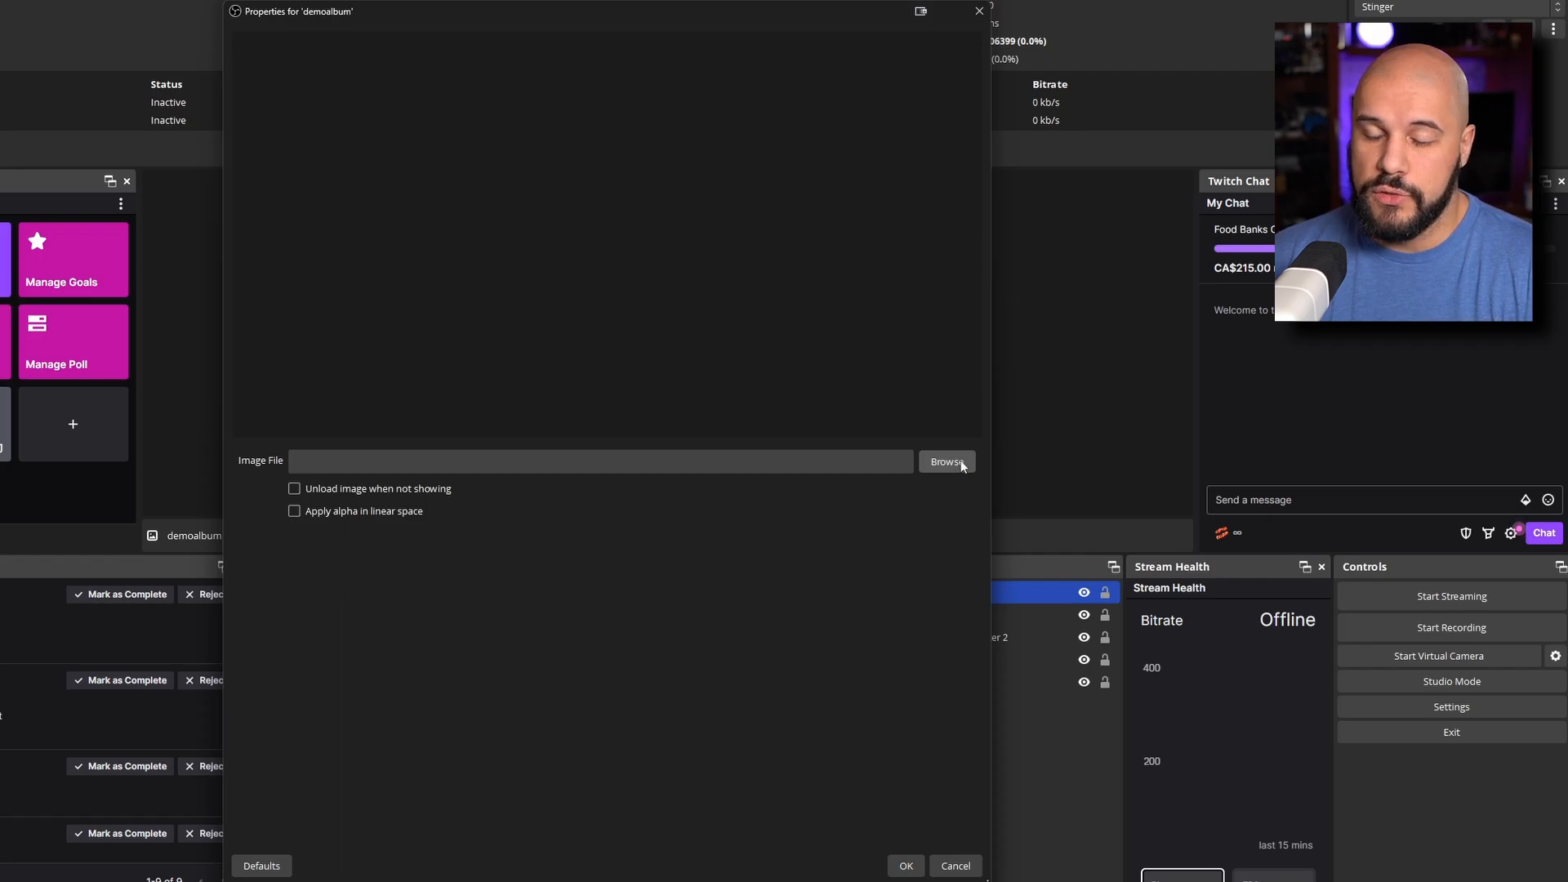
Load Now_Playing.jpg into demoalbum with Unload image when not showing enabled, and move the cover down on the canvas
click(962, 463)
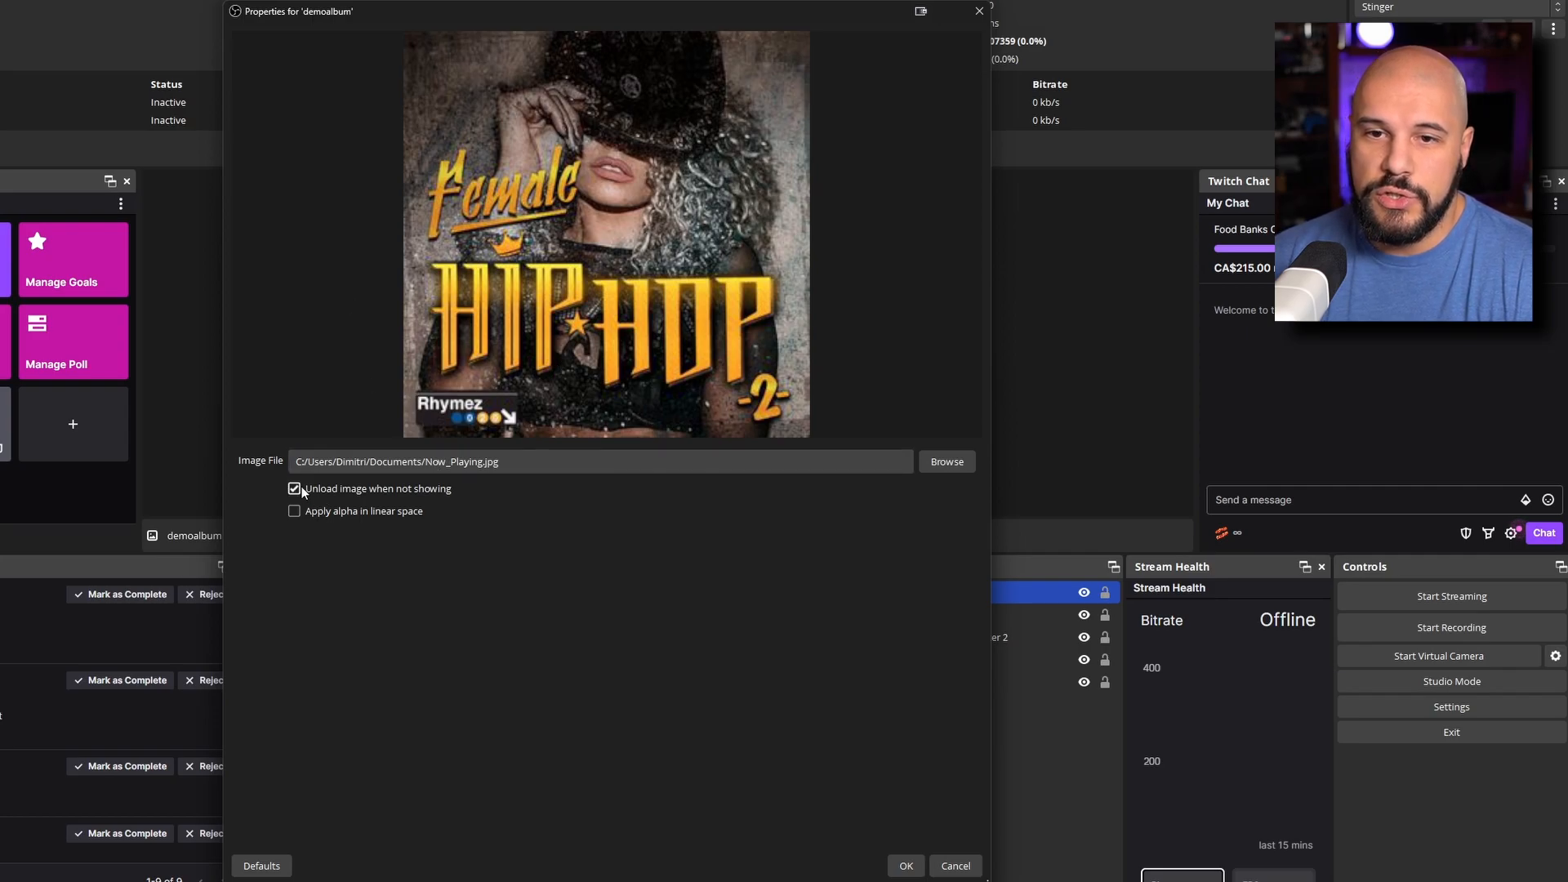
click(906, 865)
drag(423, 225, 441, 429)
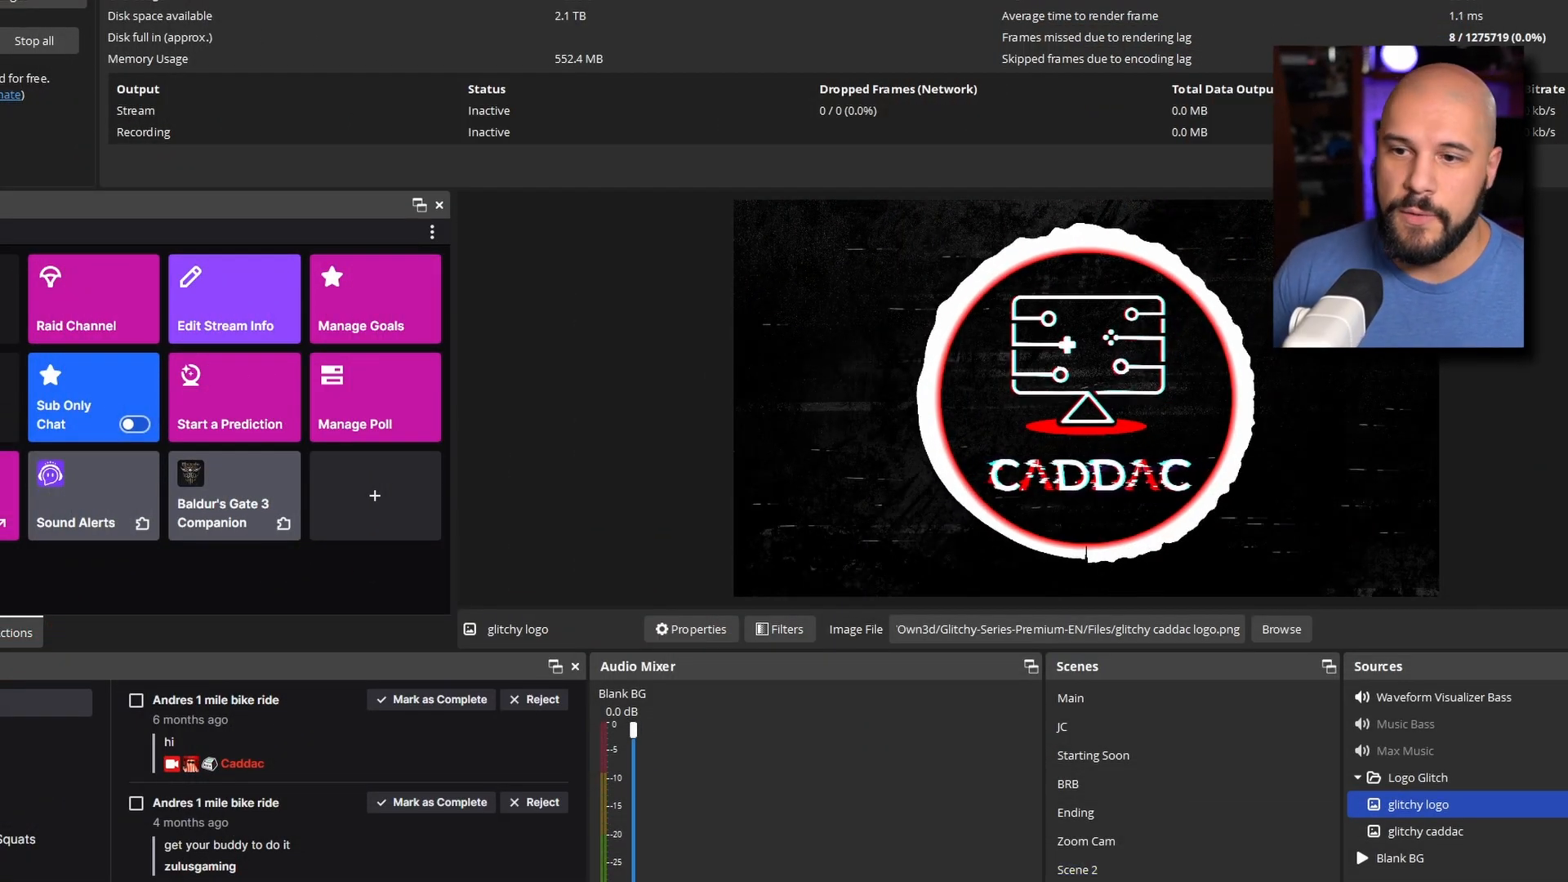
Examine the ReaEQ low-pass settings in the VST 2.x Plug-in filter on the Music Bass source
click(1499, 733)
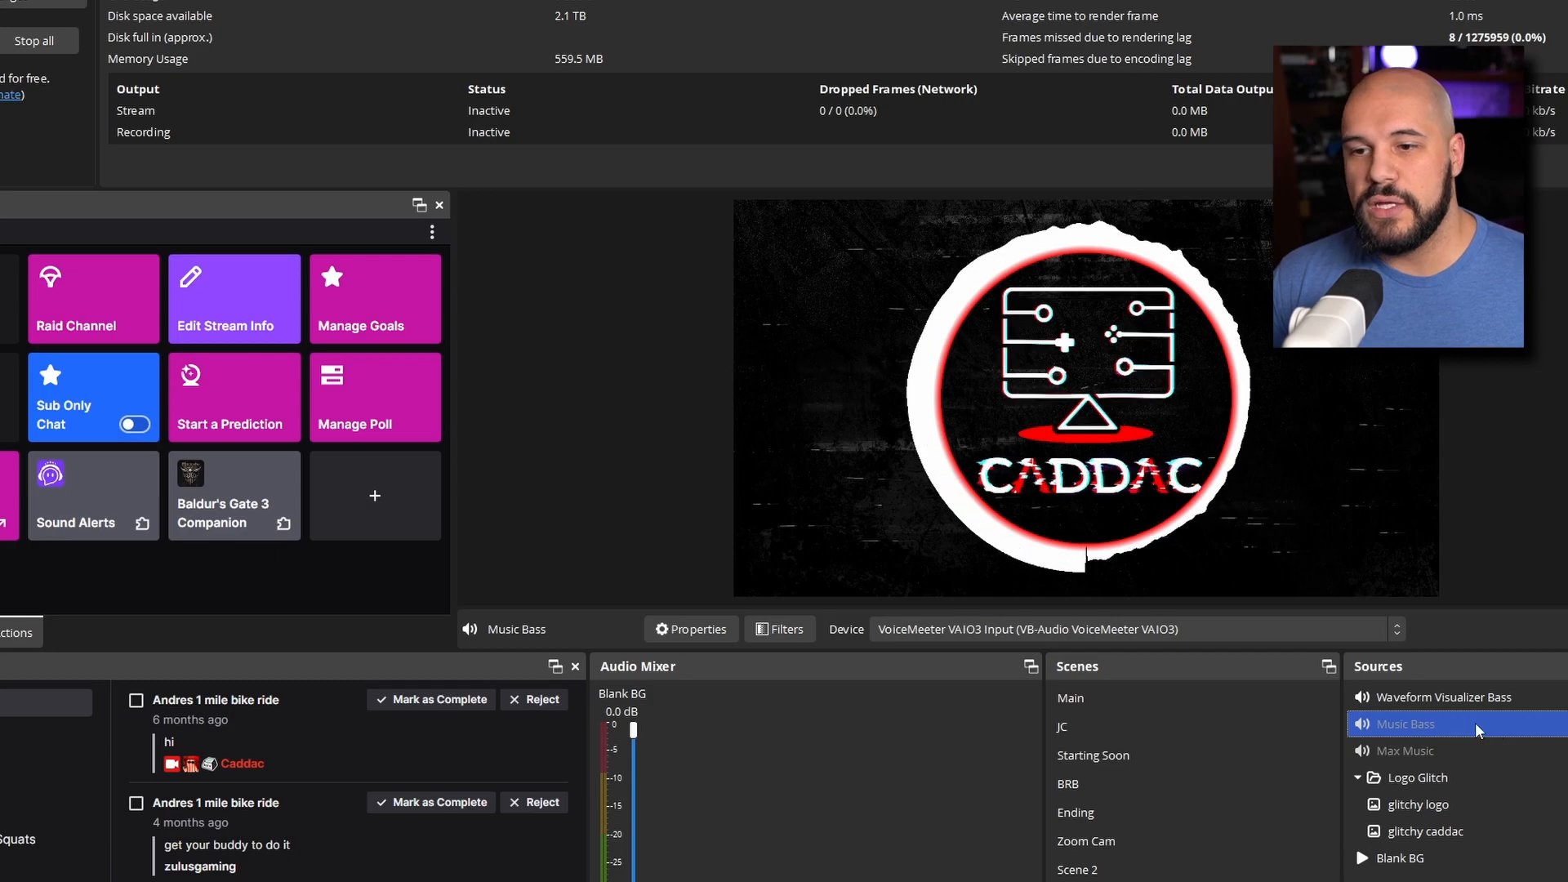
click(784, 630)
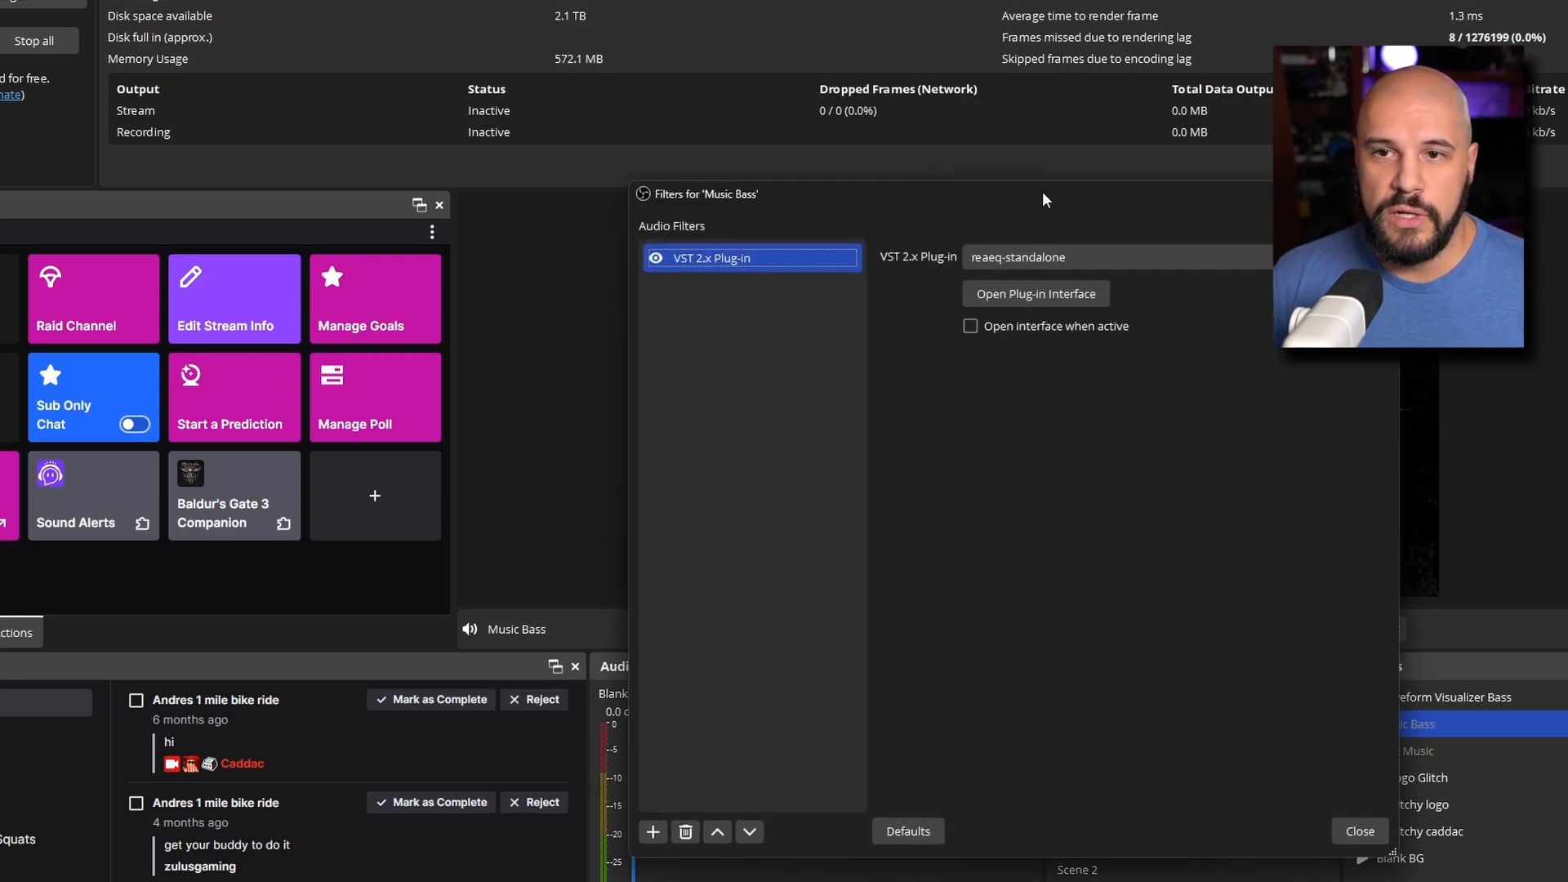
drag(1030, 209, 420, 105)
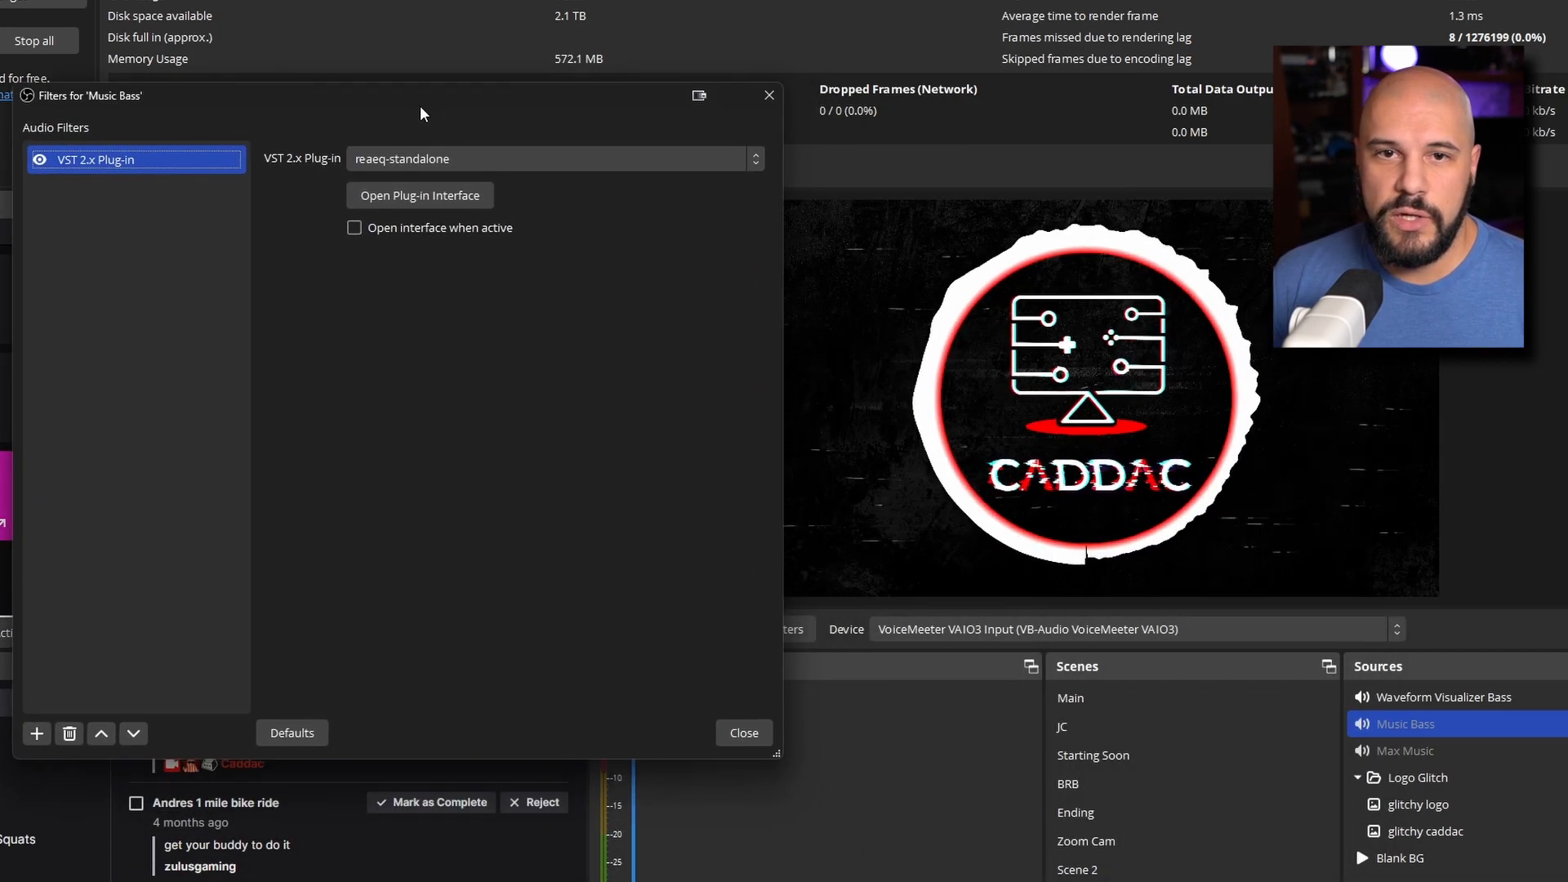
click(427, 196)
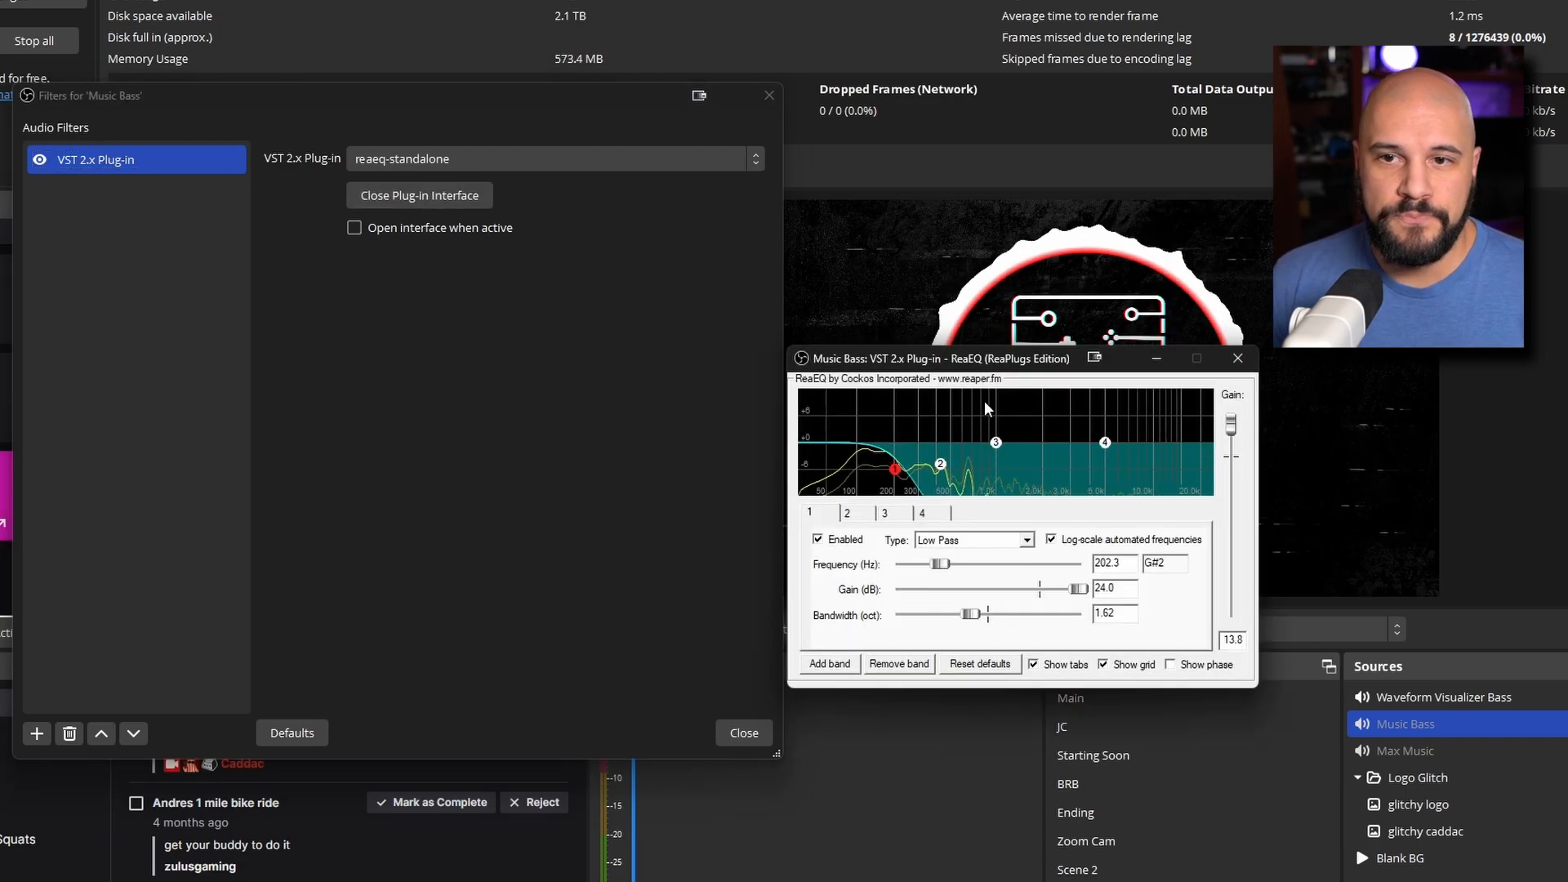
drag(983, 369, 458, 329)
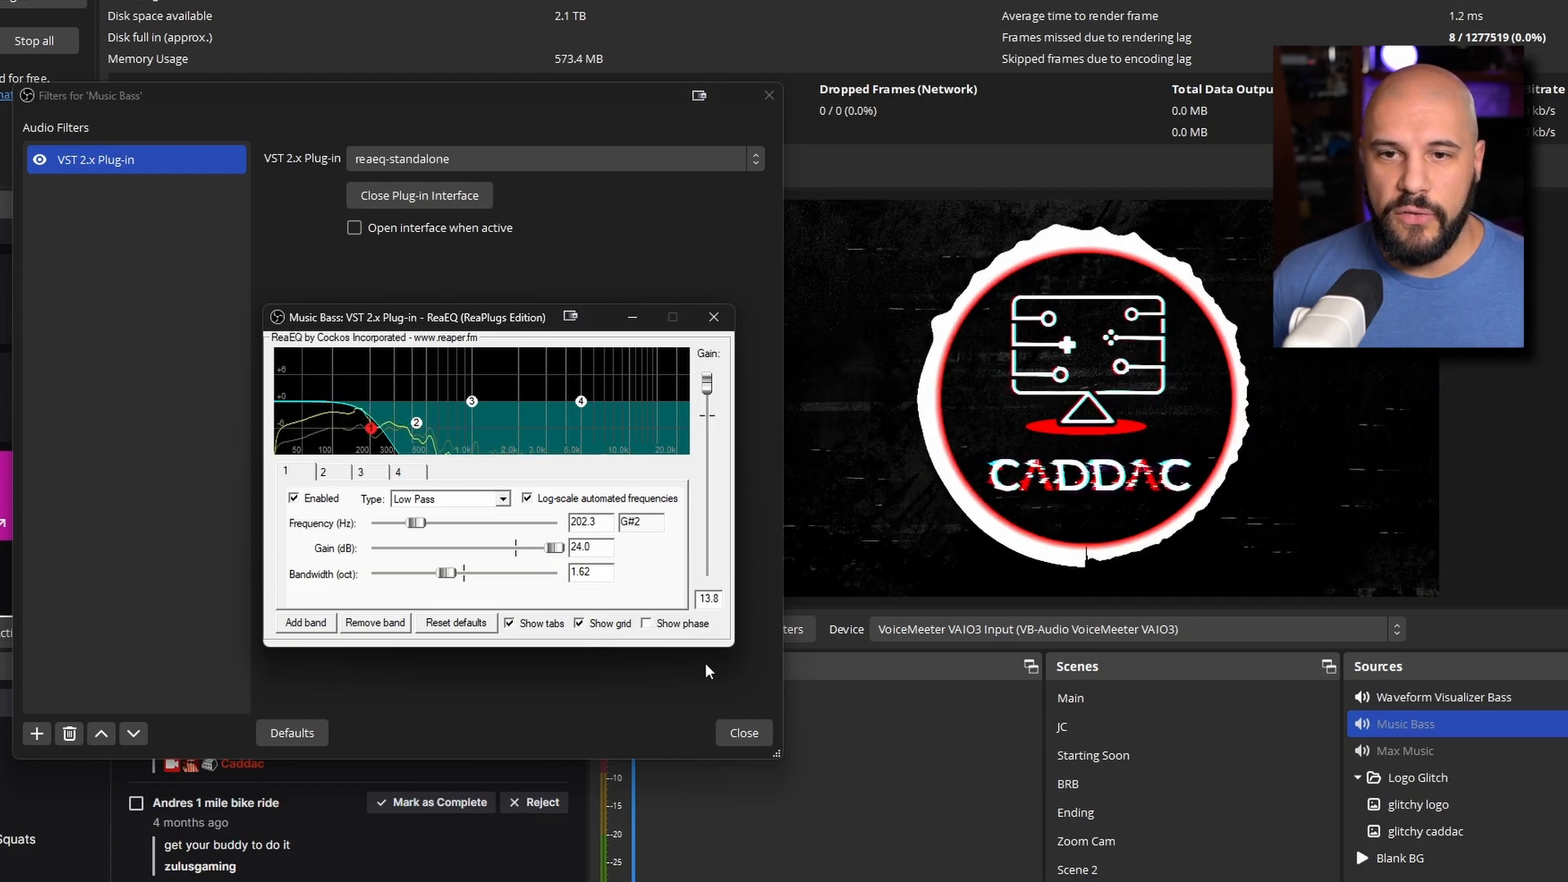
click(723, 315)
click(770, 95)
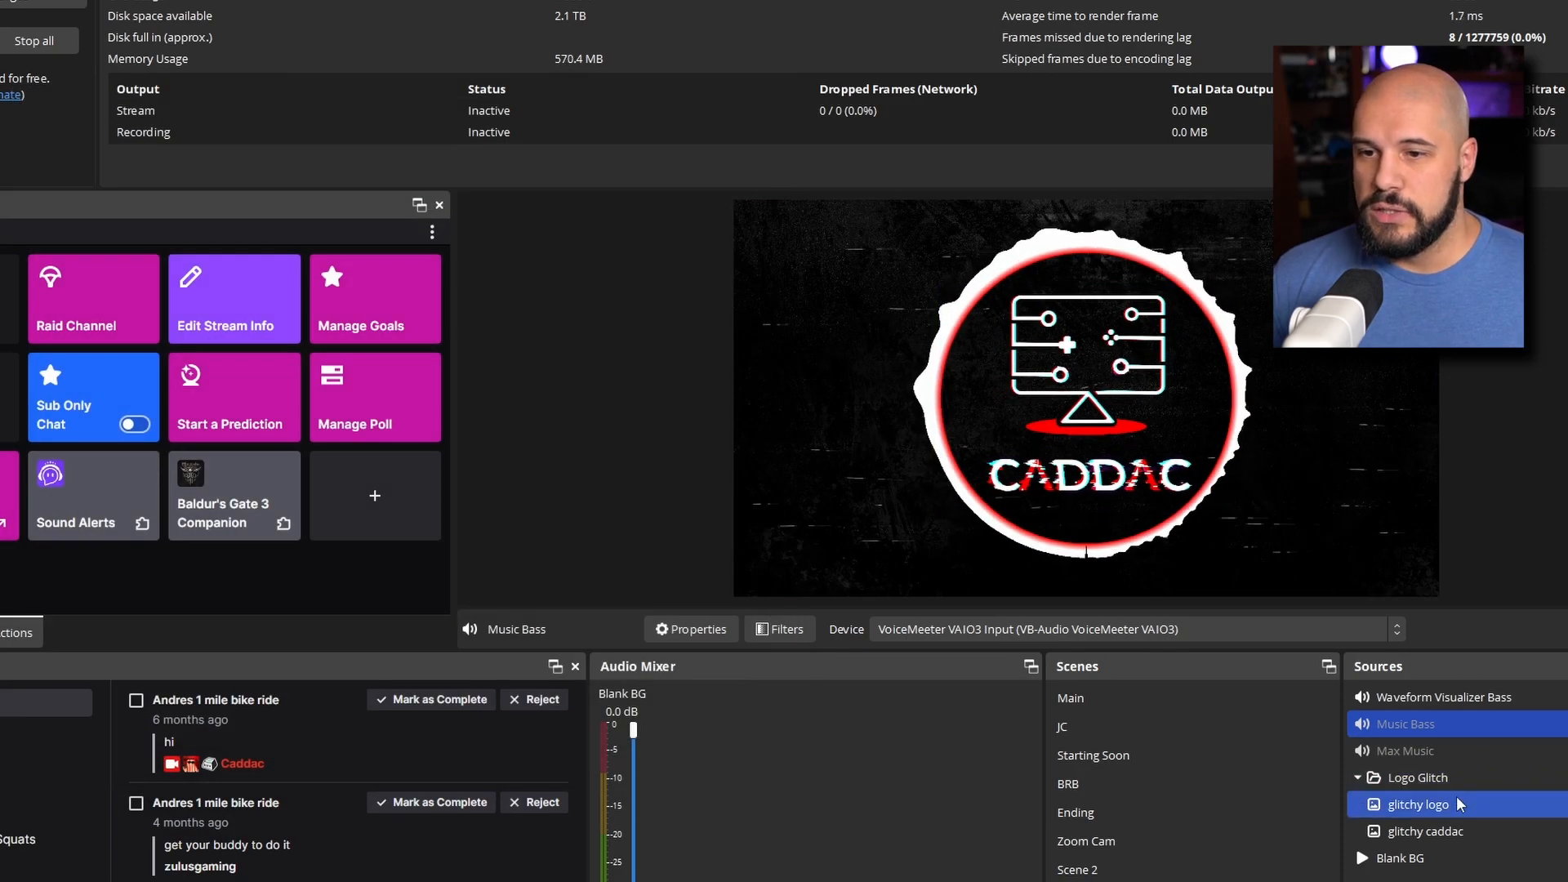
Examine the Scale To Sound filter settings on the glitchy logo source
click(1460, 805)
click(780, 630)
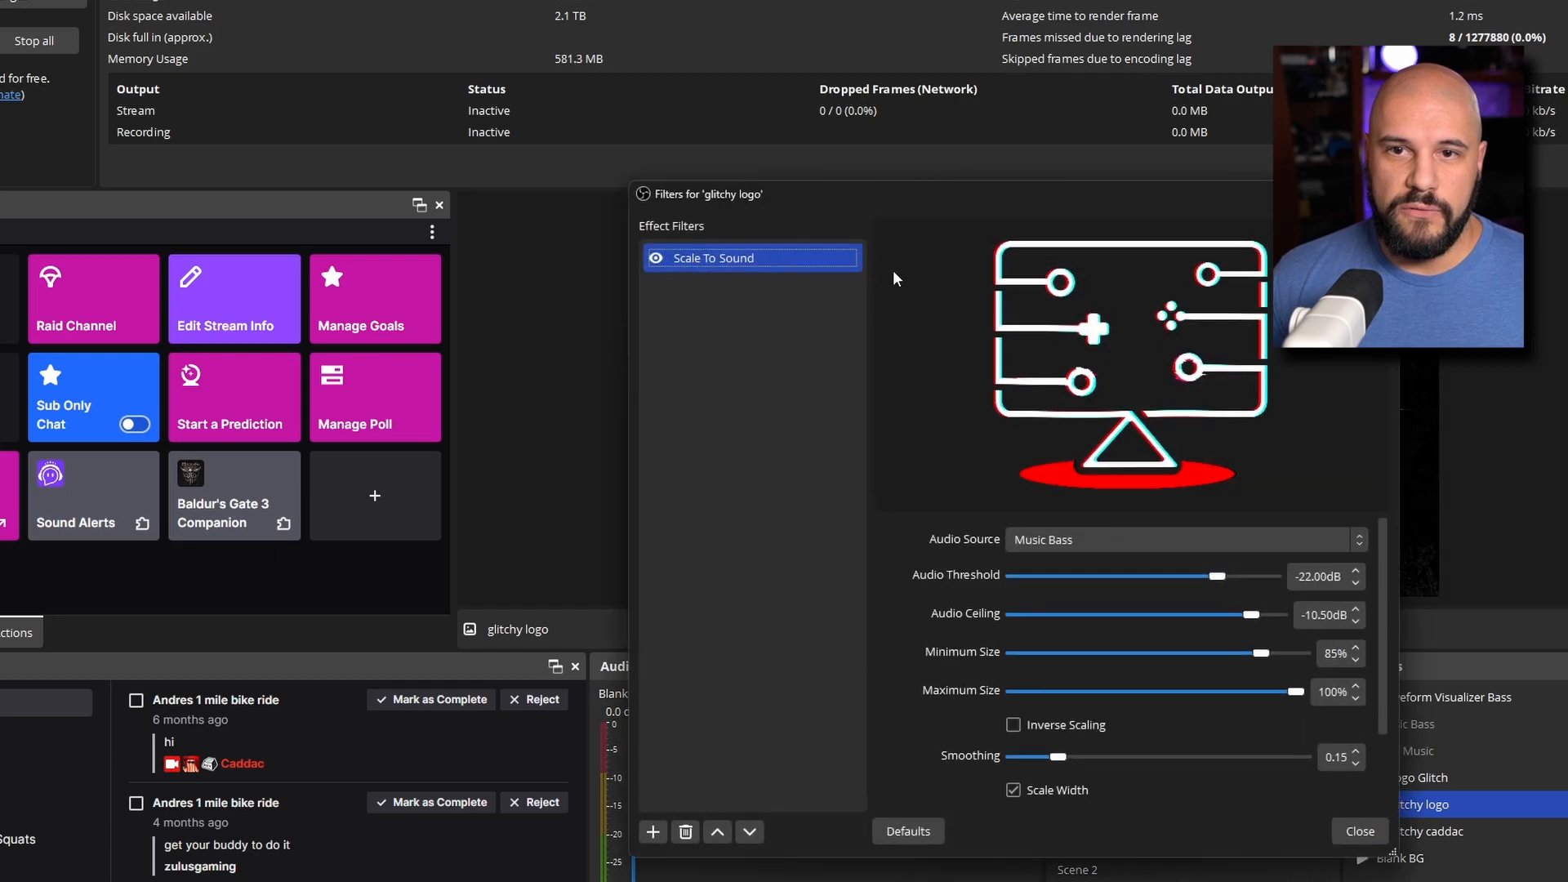
drag(946, 206, 335, 65)
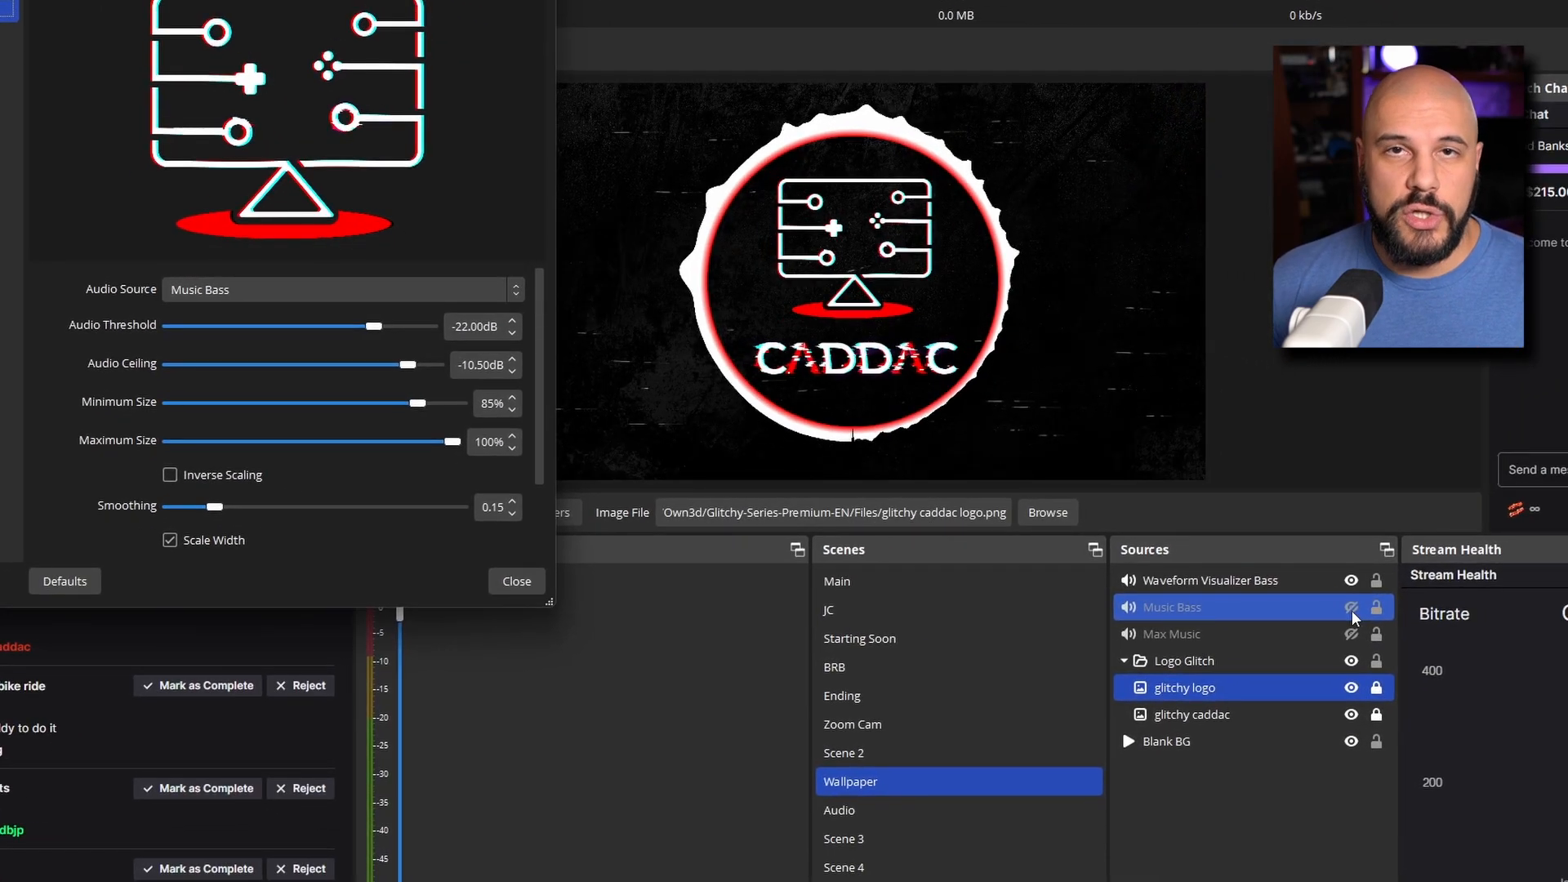
click(516, 582)
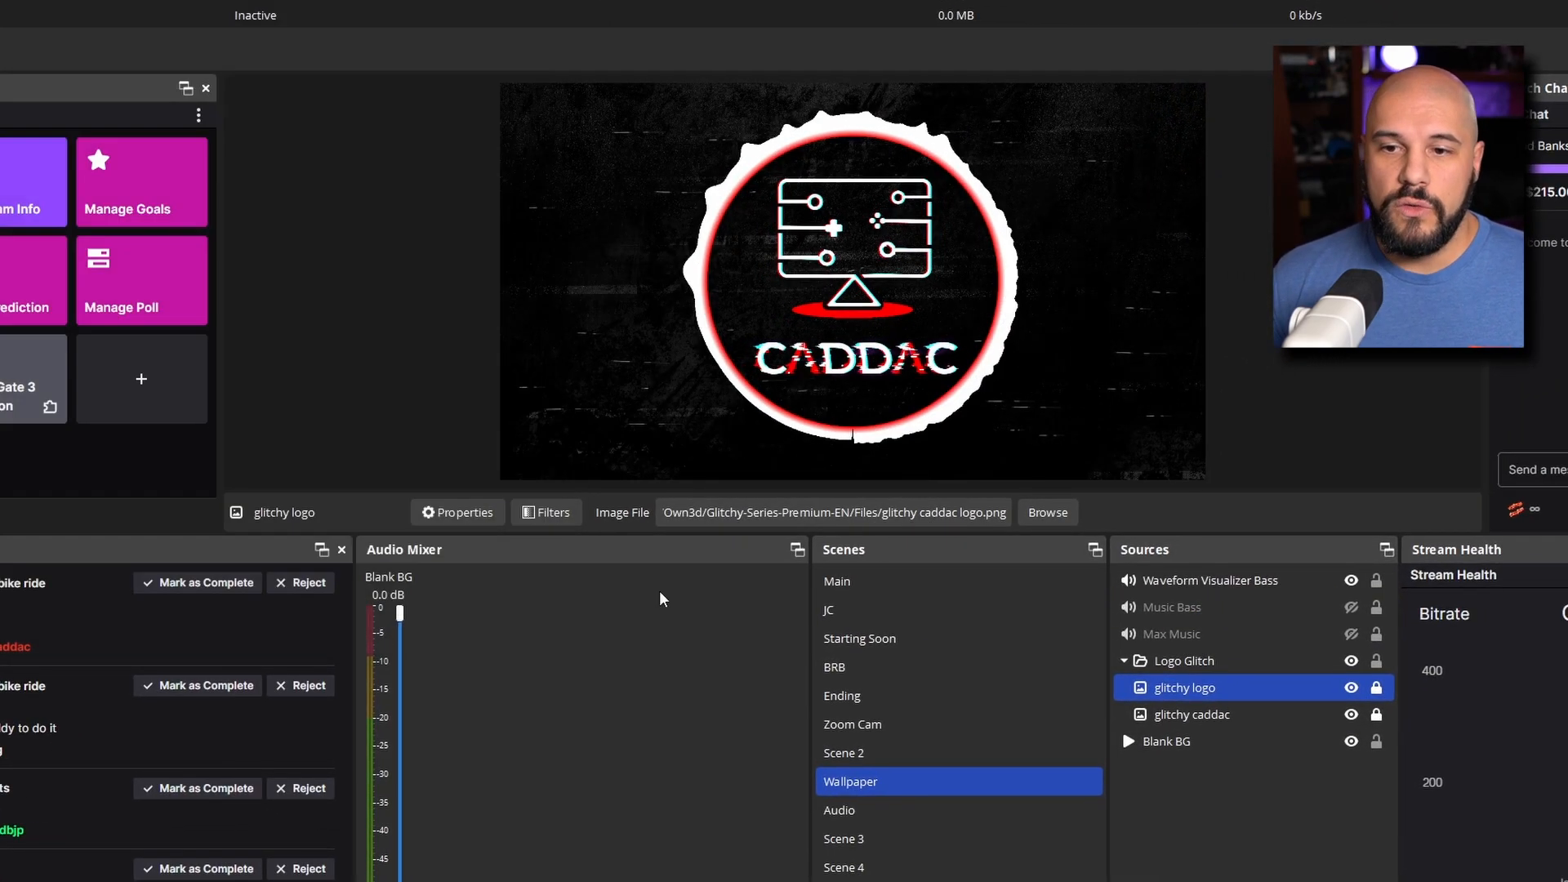
Review the audio-reactive logo, side visualizers and now-playing text in the Starting Soon, BRB, Ending and JC scenes
click(929, 644)
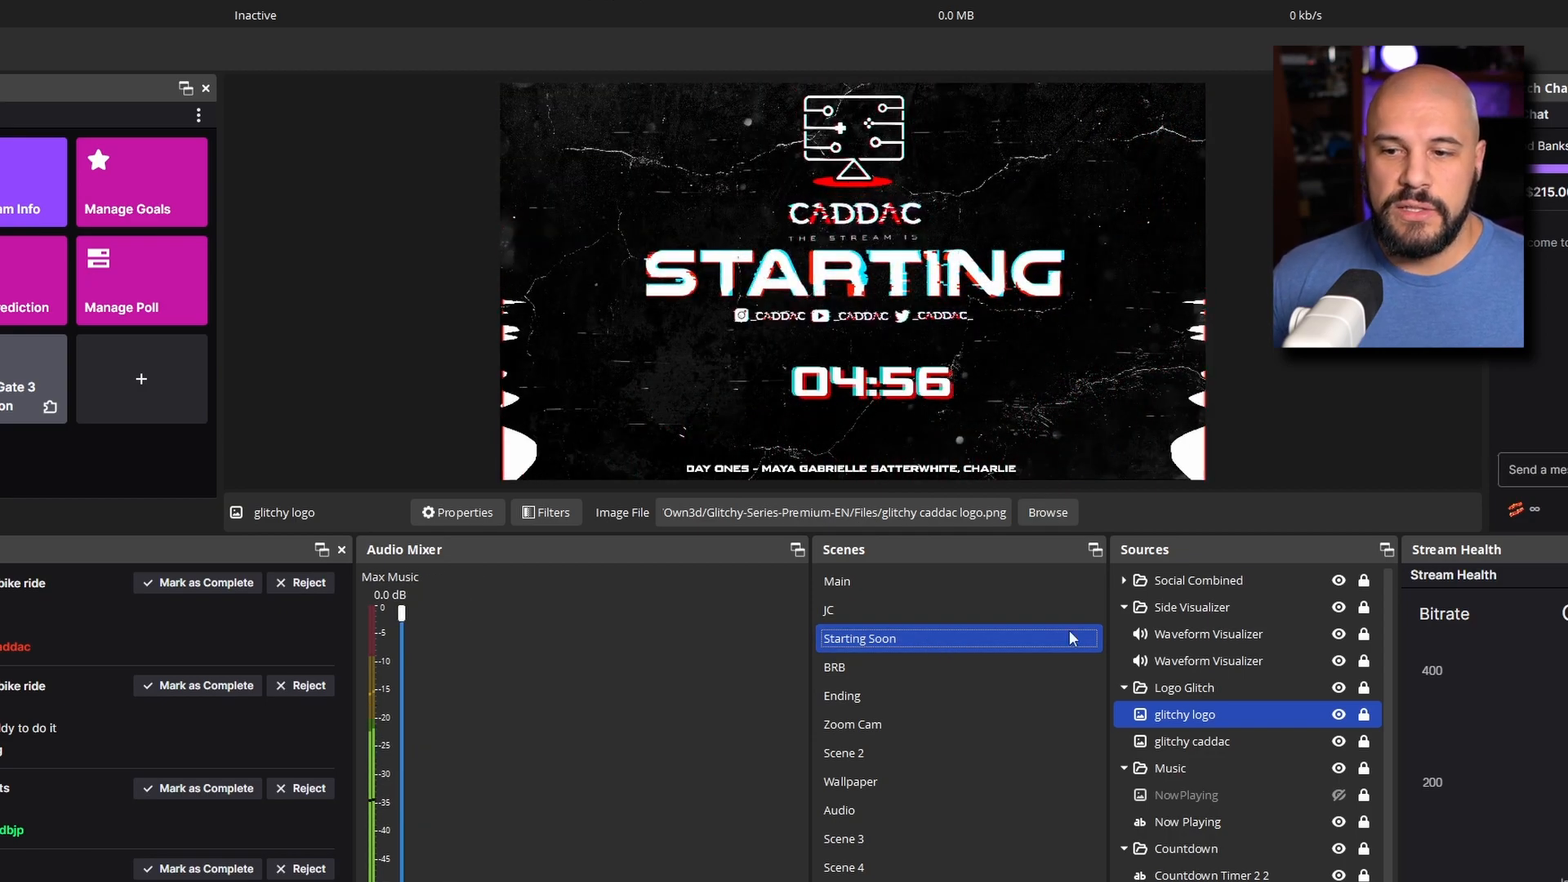
scroll(1193, 797, down, 1)
scroll(1237, 877, up, 1)
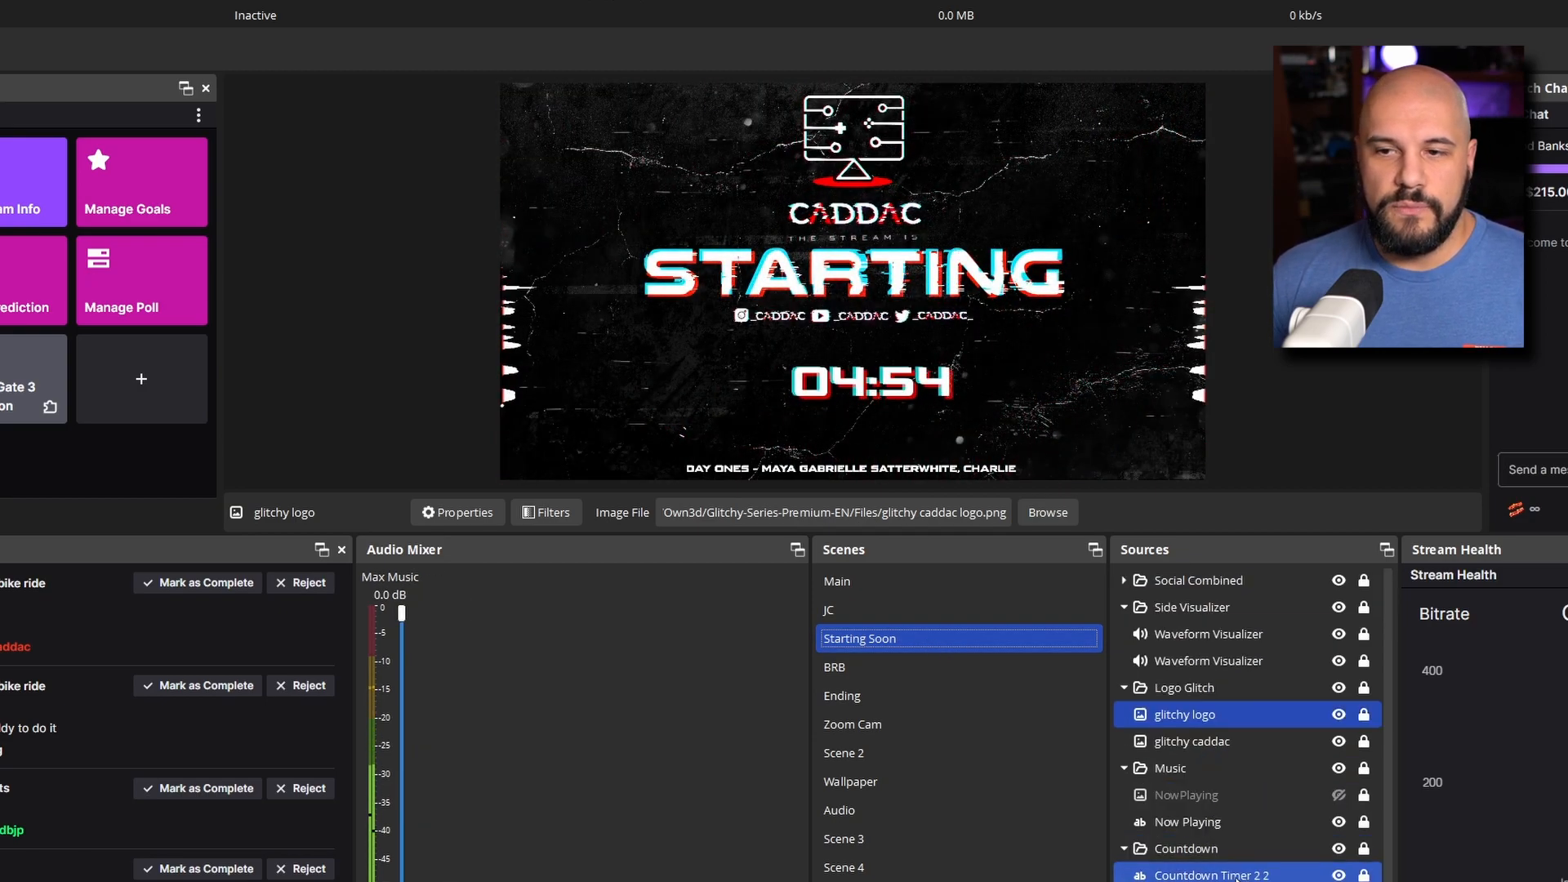
scroll(1230, 850, down, 1)
scroll(1227, 841, up, 1)
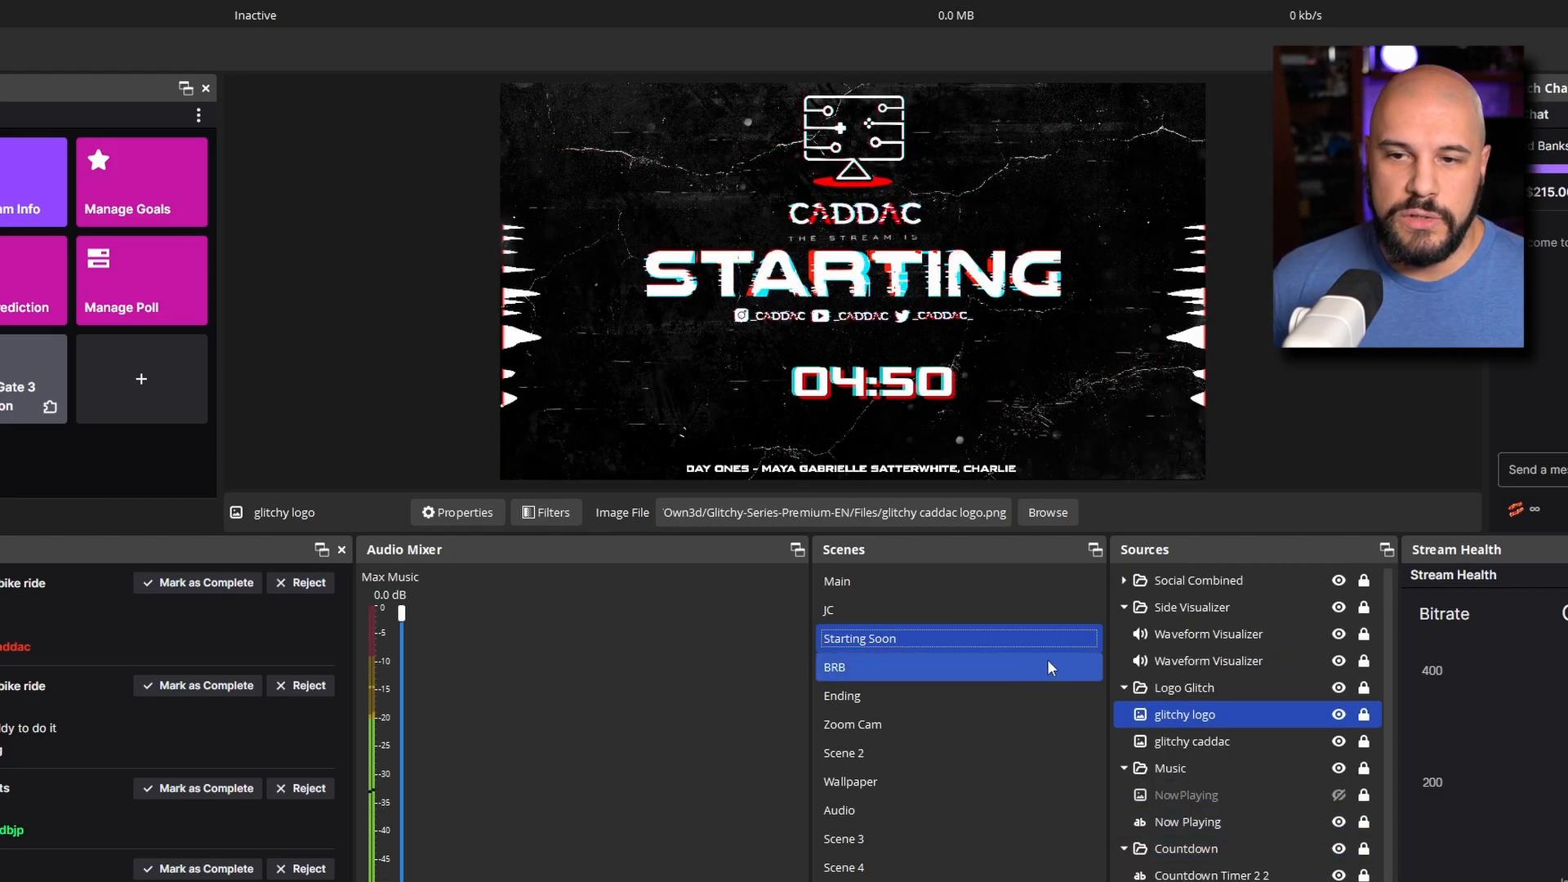
click(1034, 666)
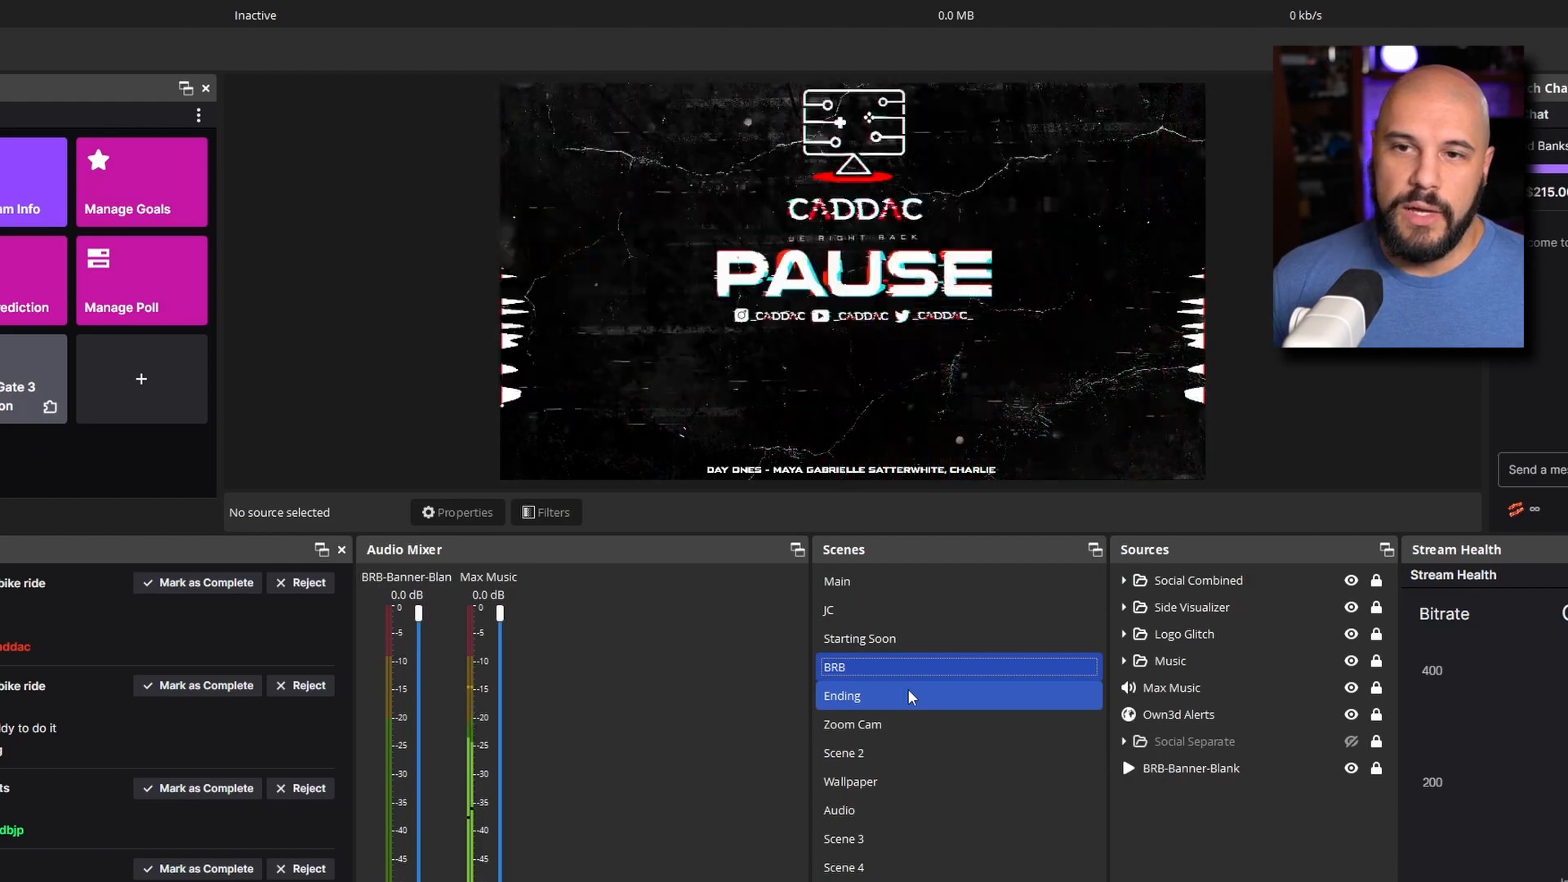
click(911, 696)
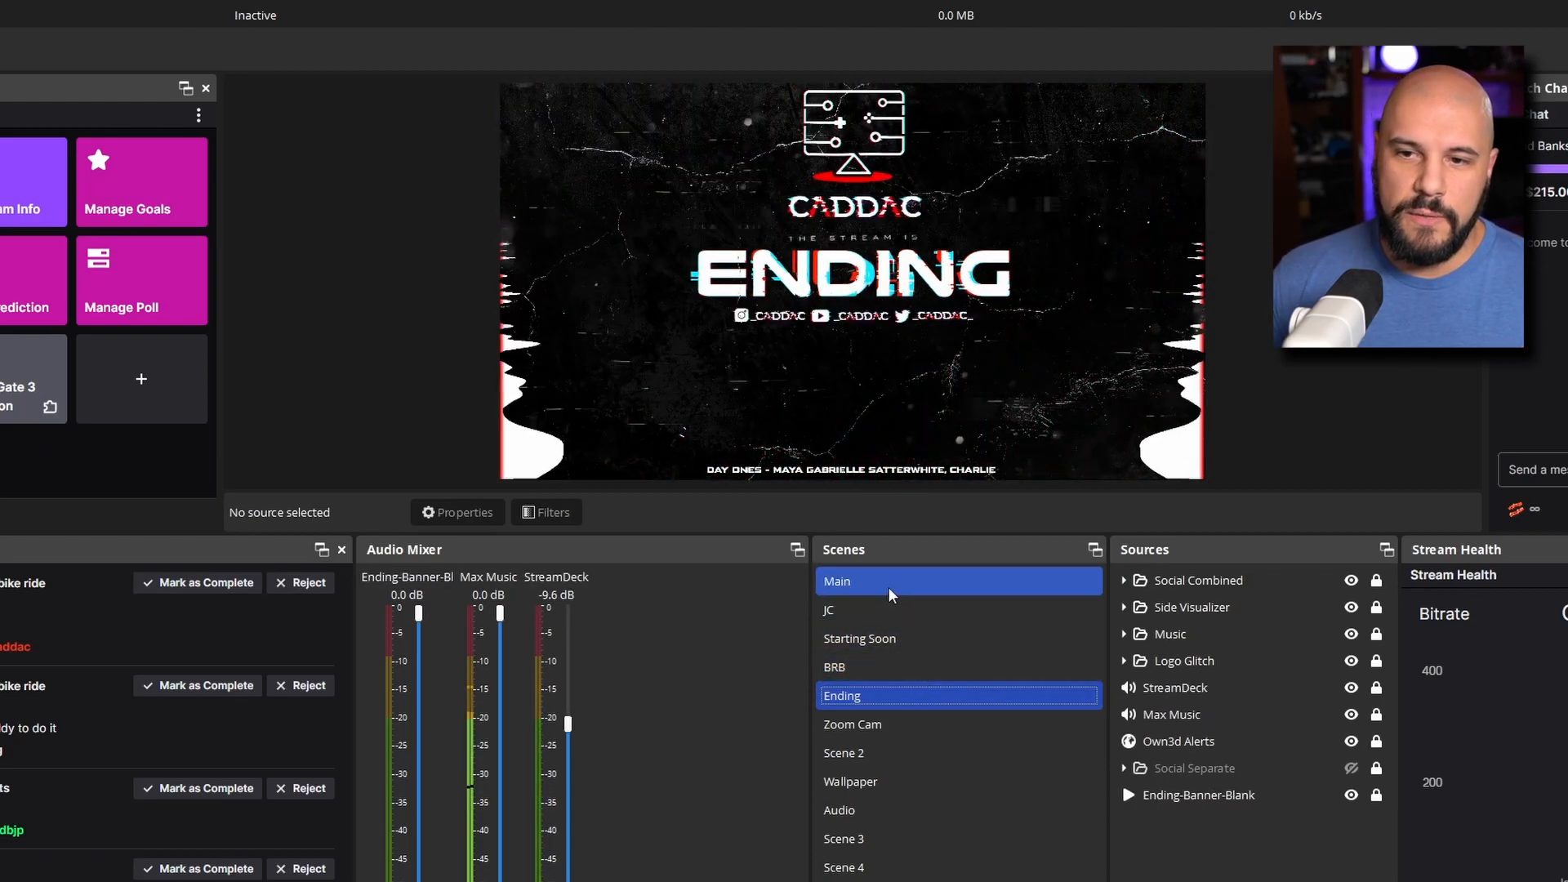
click(890, 610)
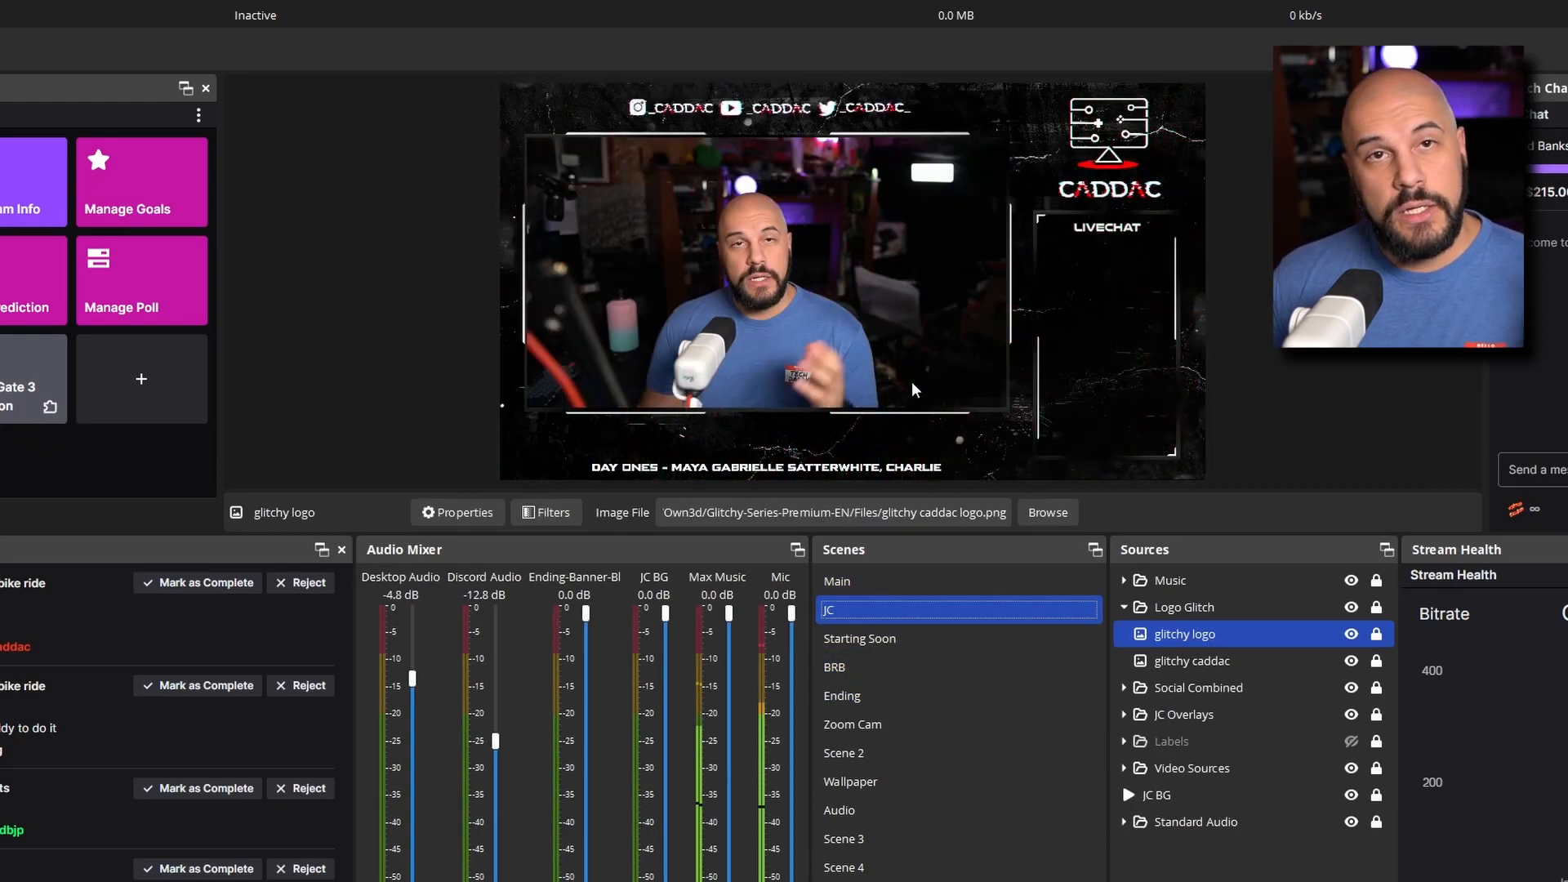